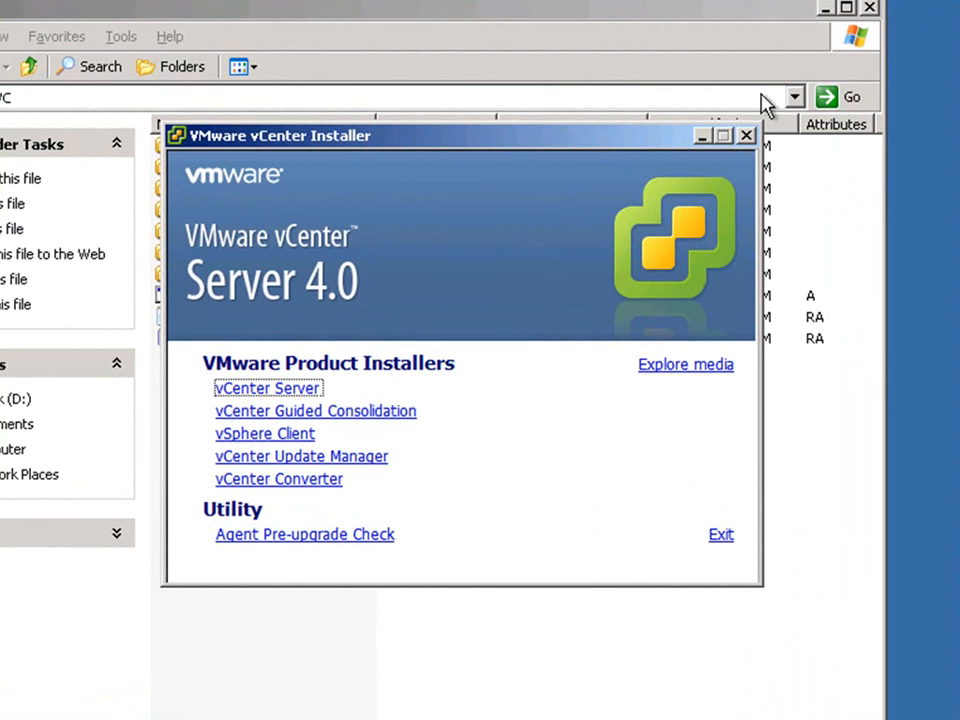
- Close the file window and launch vCenter Server setup in English (United States)
click(872, 10)
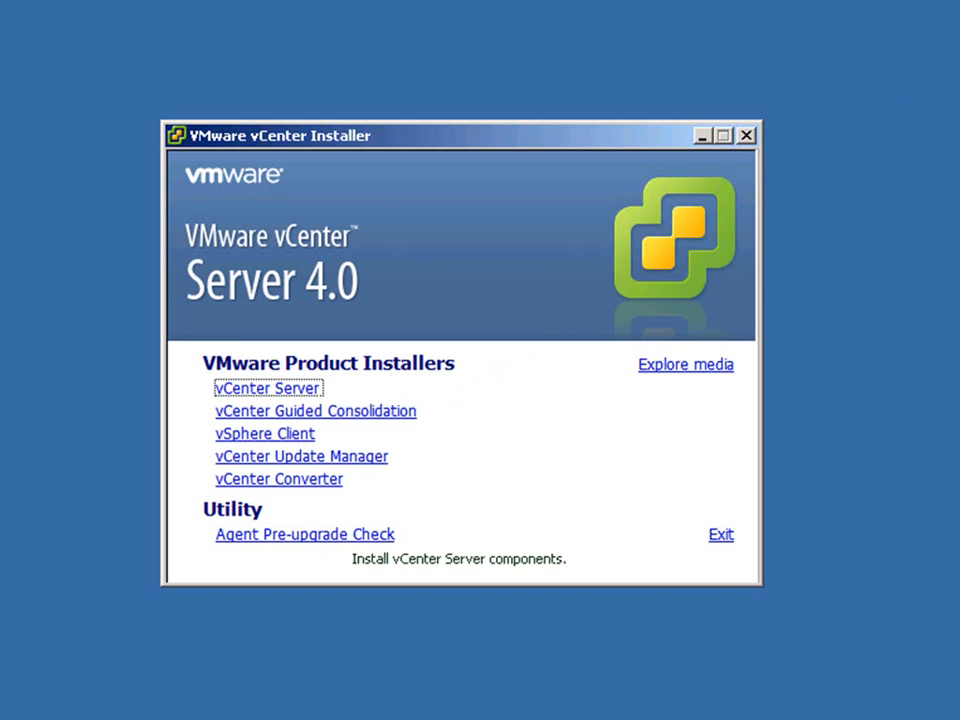
click(297, 393)
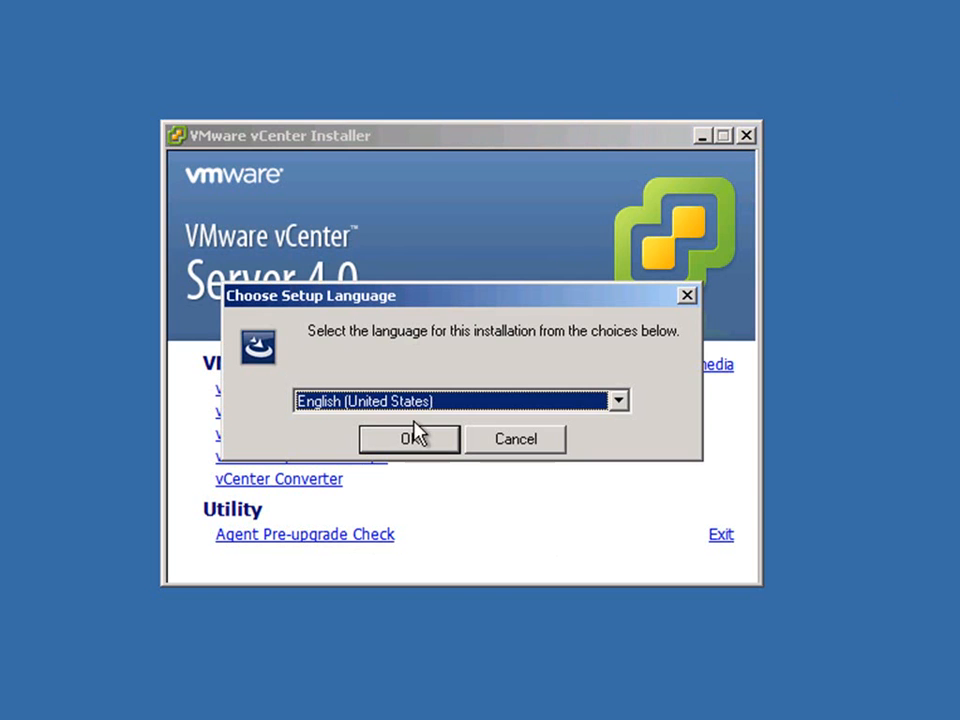
click(408, 441)
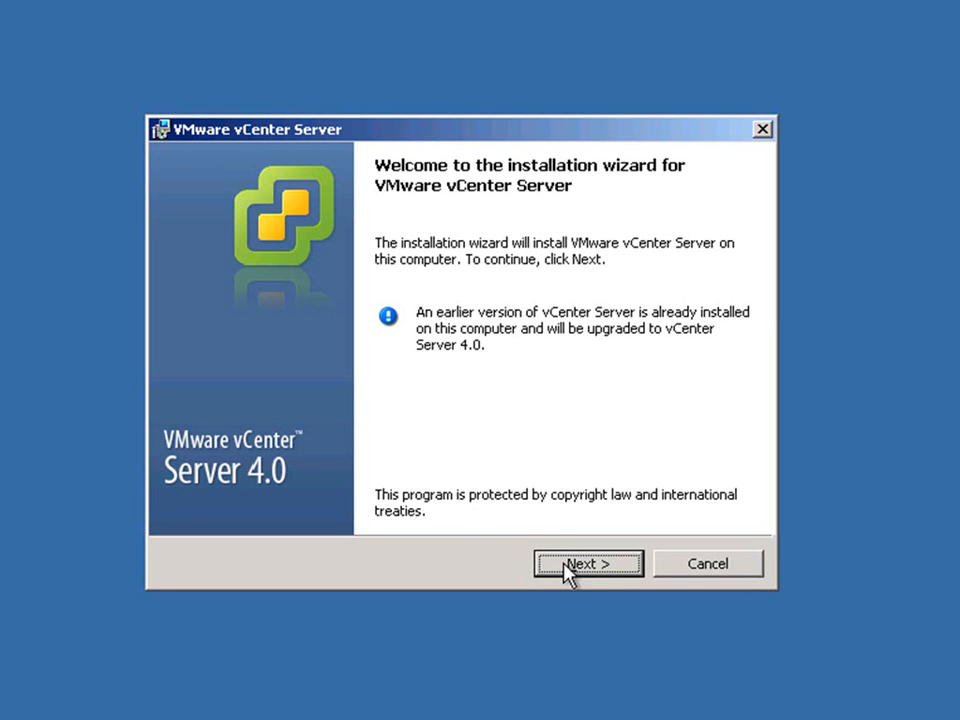
- Agree to the vCenter Server license terms and proceed in evaluation mode without a license key
click(577, 568)
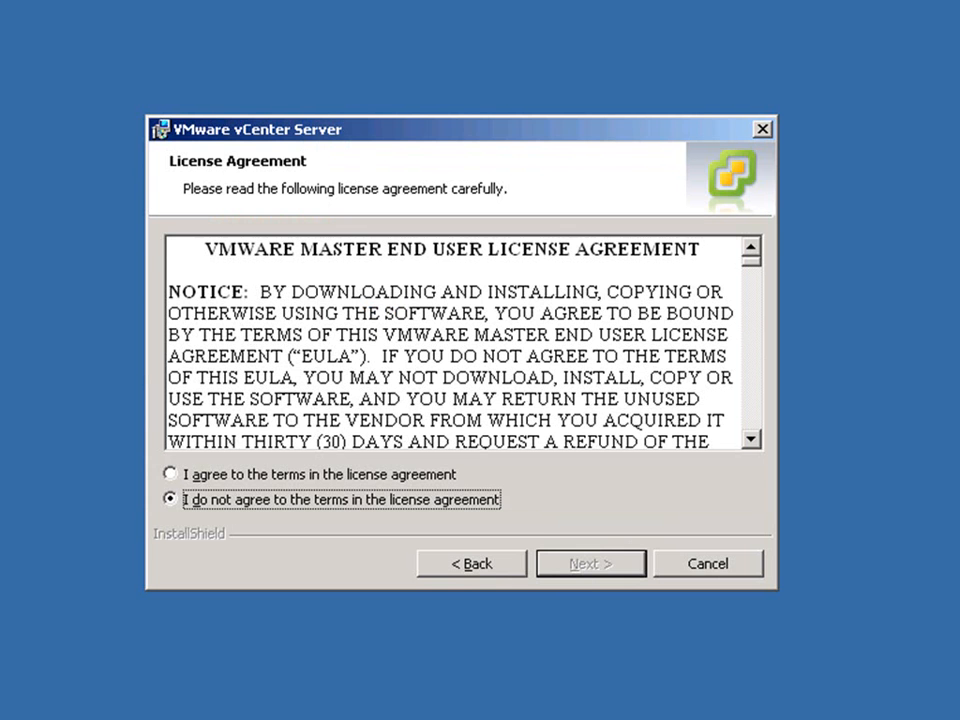
click(445, 475)
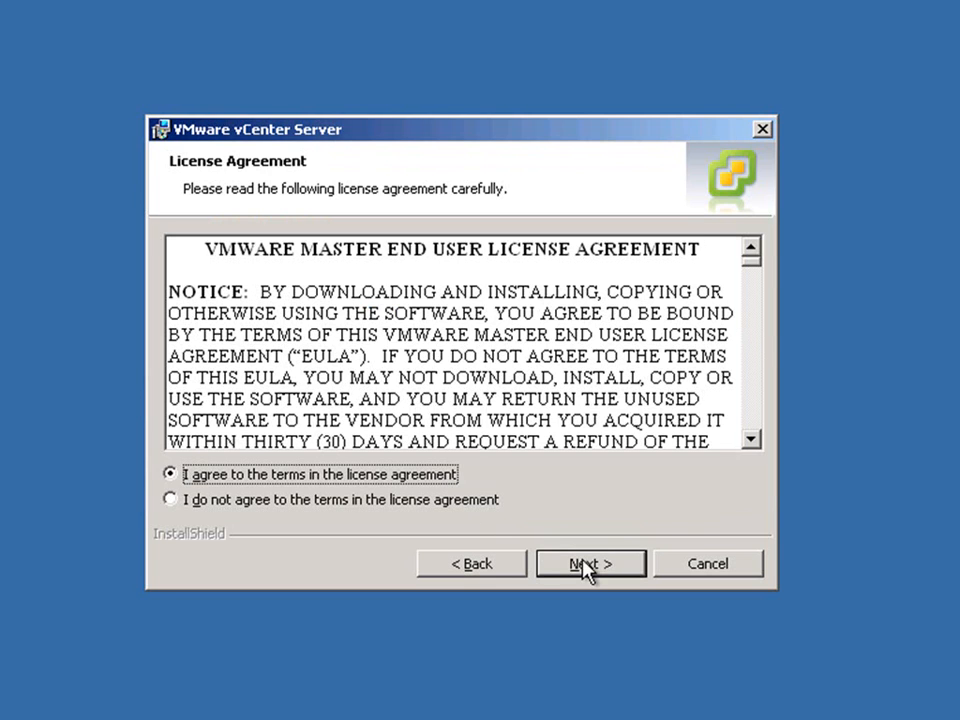
click(585, 566)
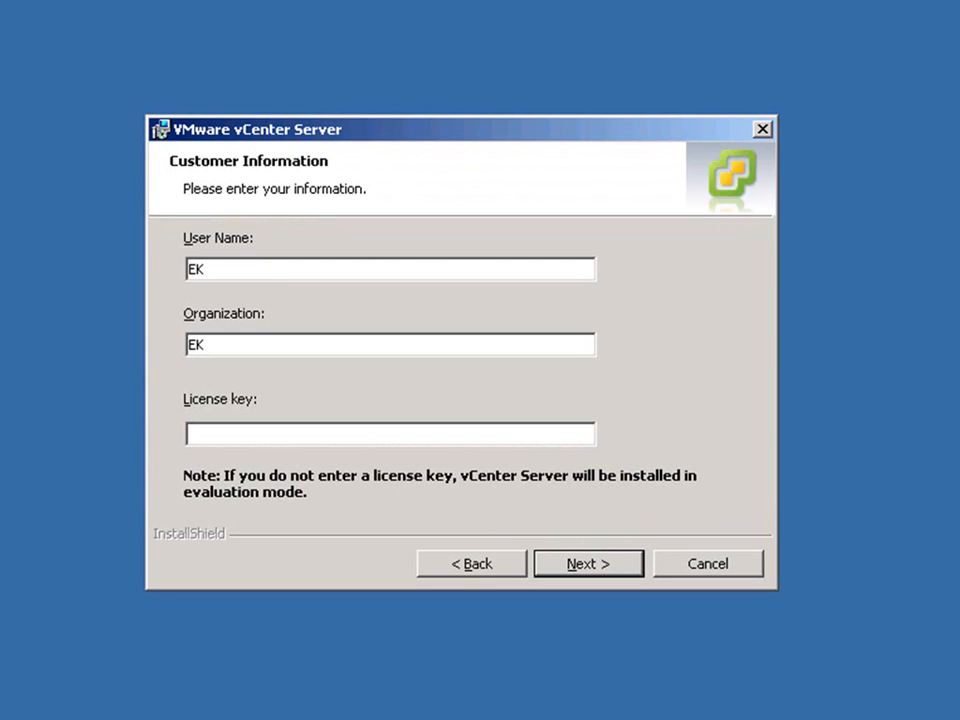
click(597, 566)
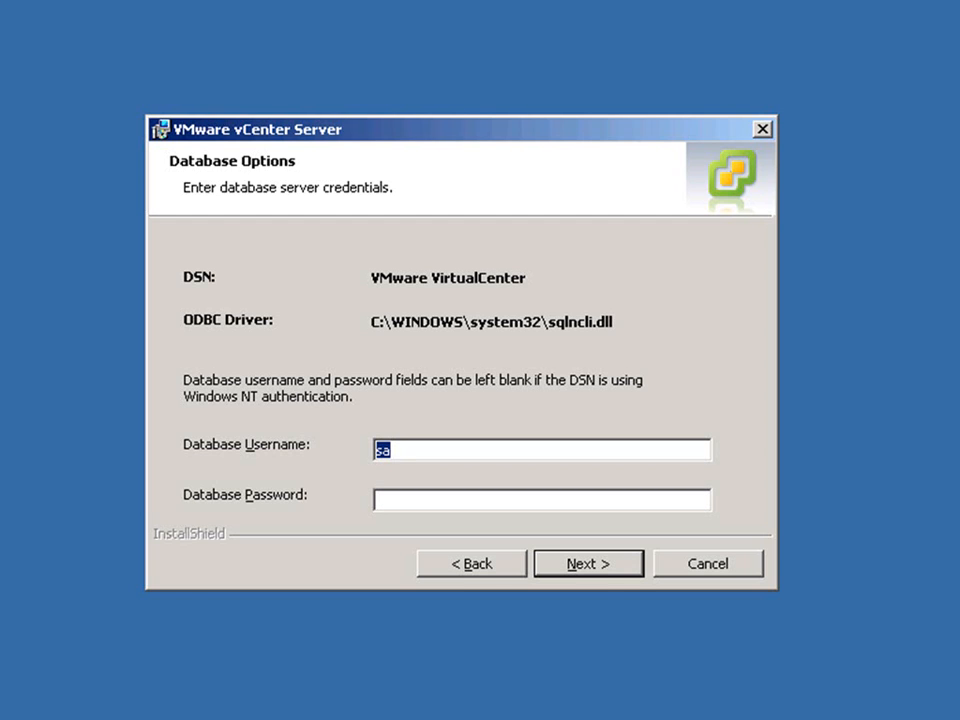
- Enter the database password for the VirtualCenter DSN and submit the credentials
key(Tab)
text(*************)
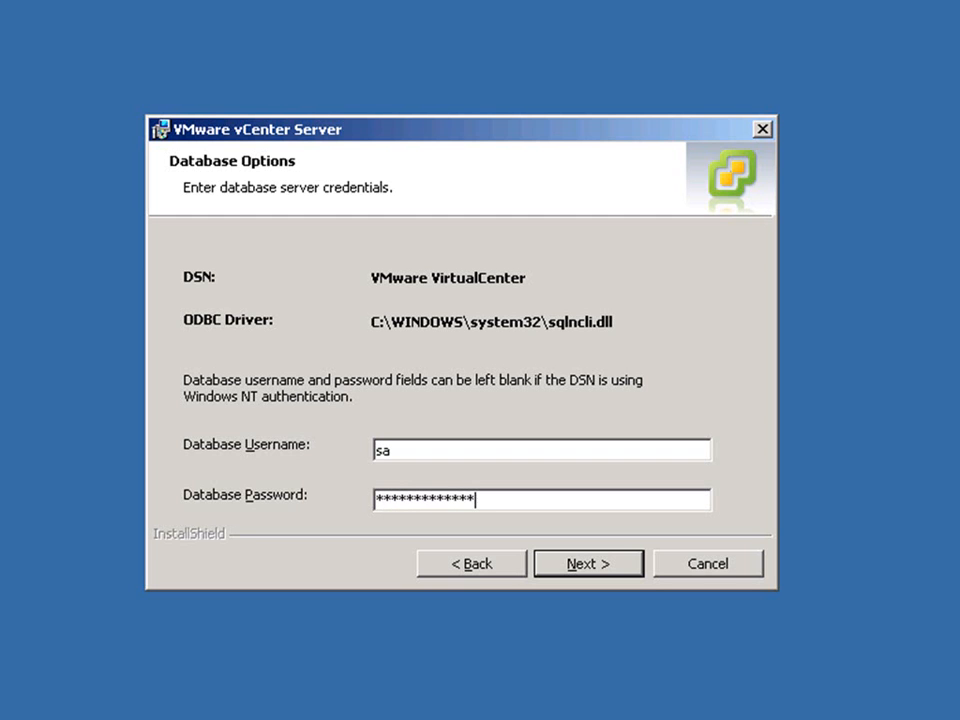
click(622, 576)
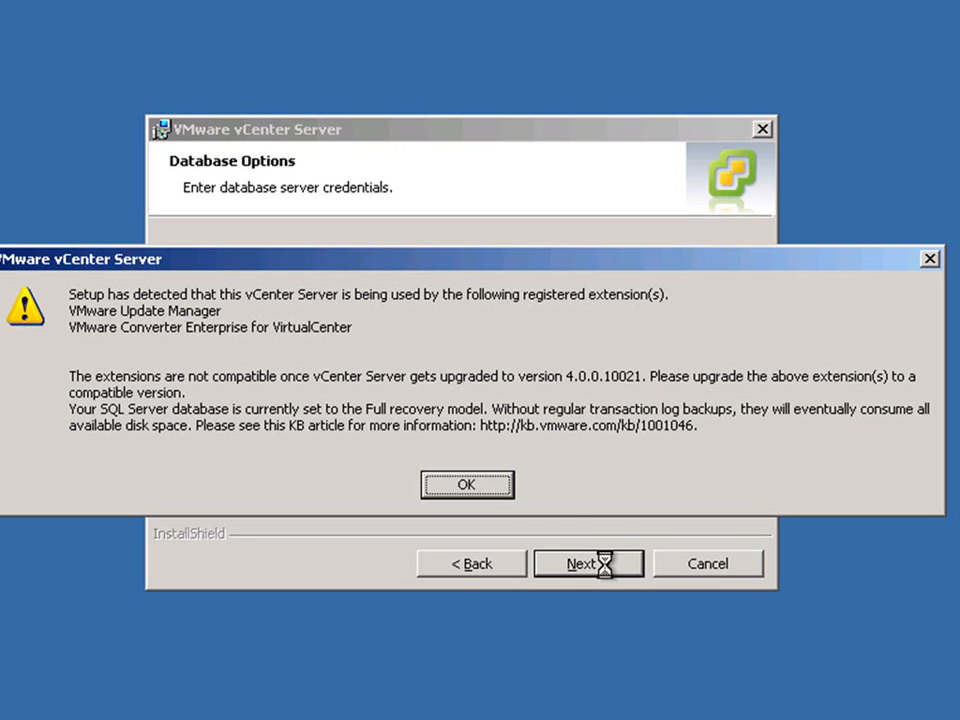
- Dismiss the extensions warning, choose Upgrade existing vCenter Server database, and confirm the backup
click(468, 485)
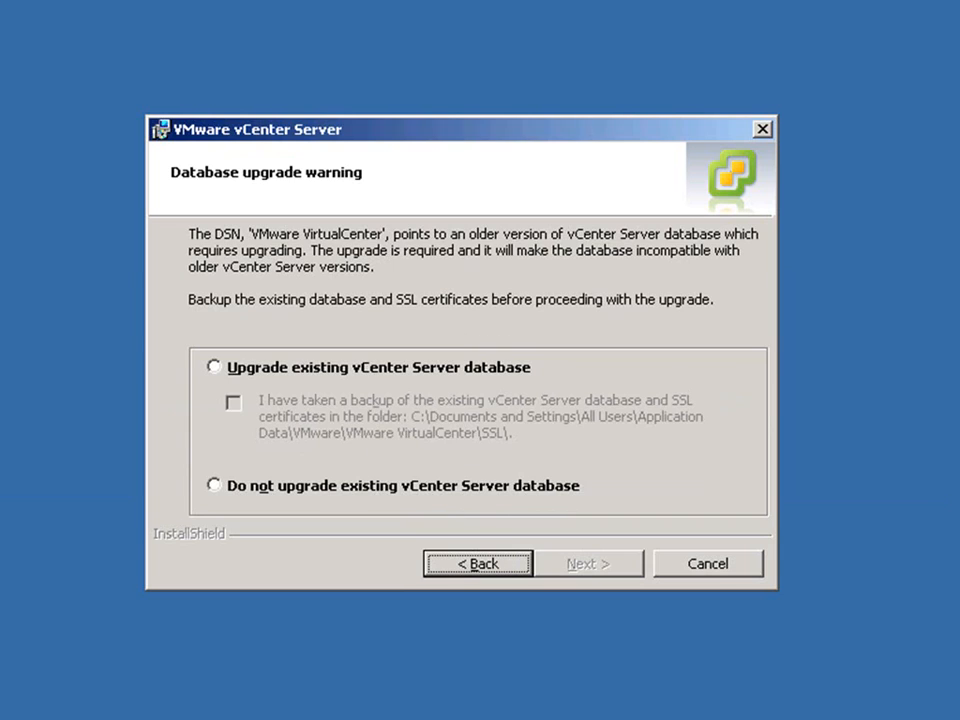
click(233, 368)
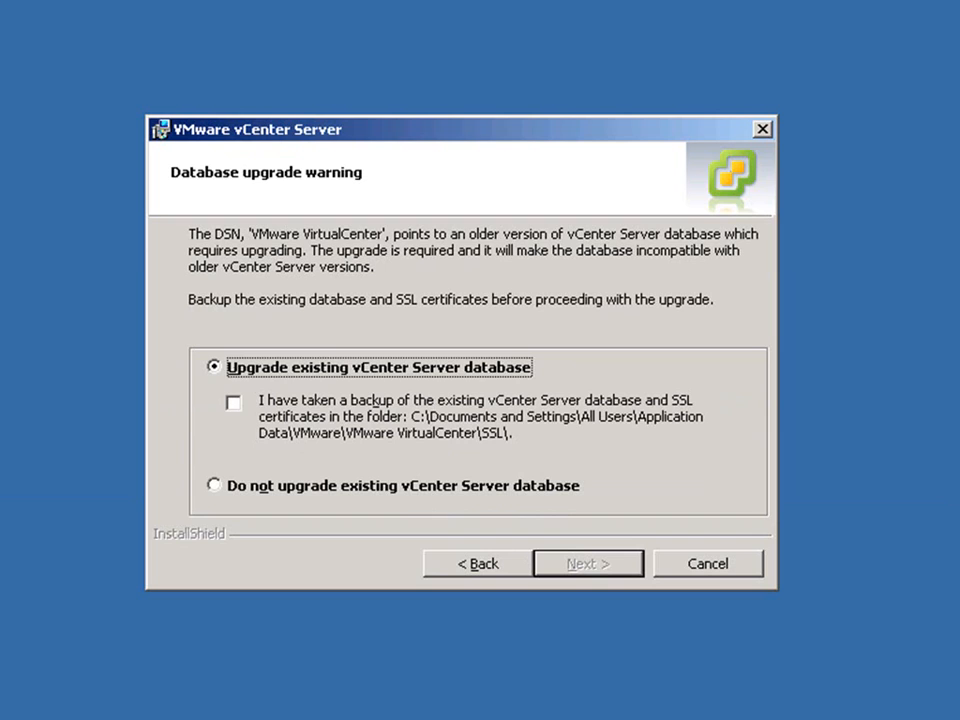
click(234, 403)
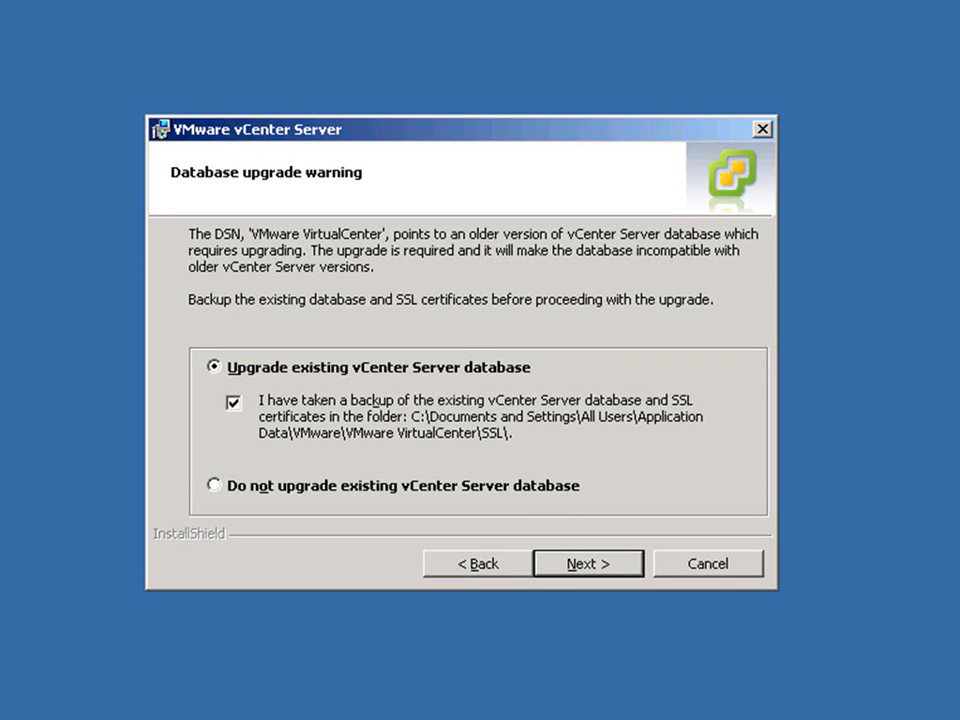
click(575, 562)
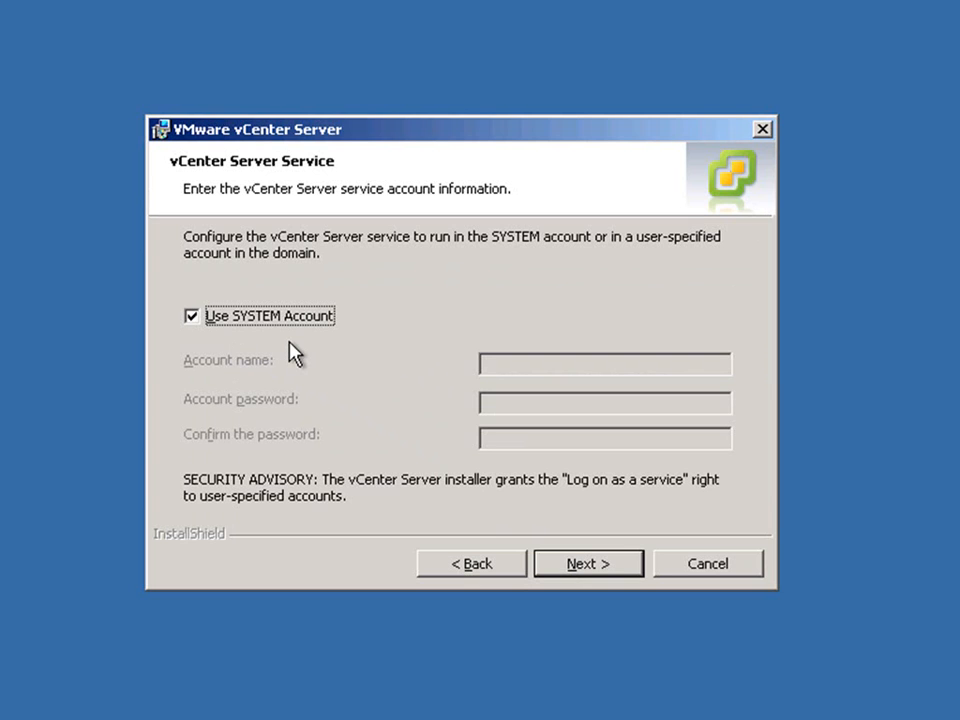
- Keep the SYSTEM service account and default ports, then run the vCenter Server 4.0 upgrade
click(599, 574)
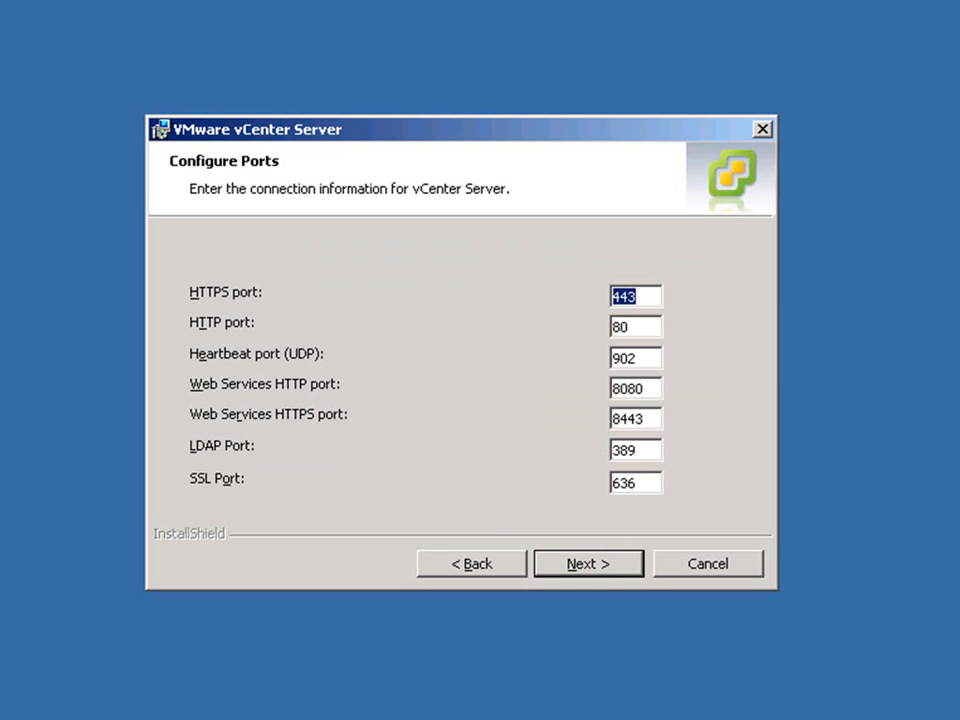
click(598, 563)
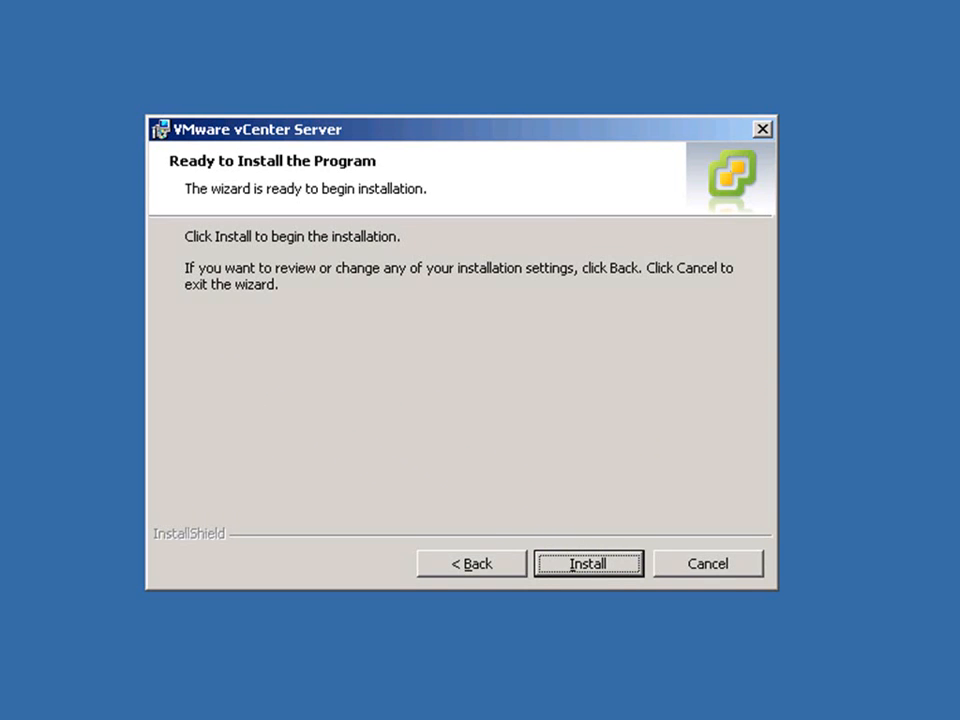
click(593, 566)
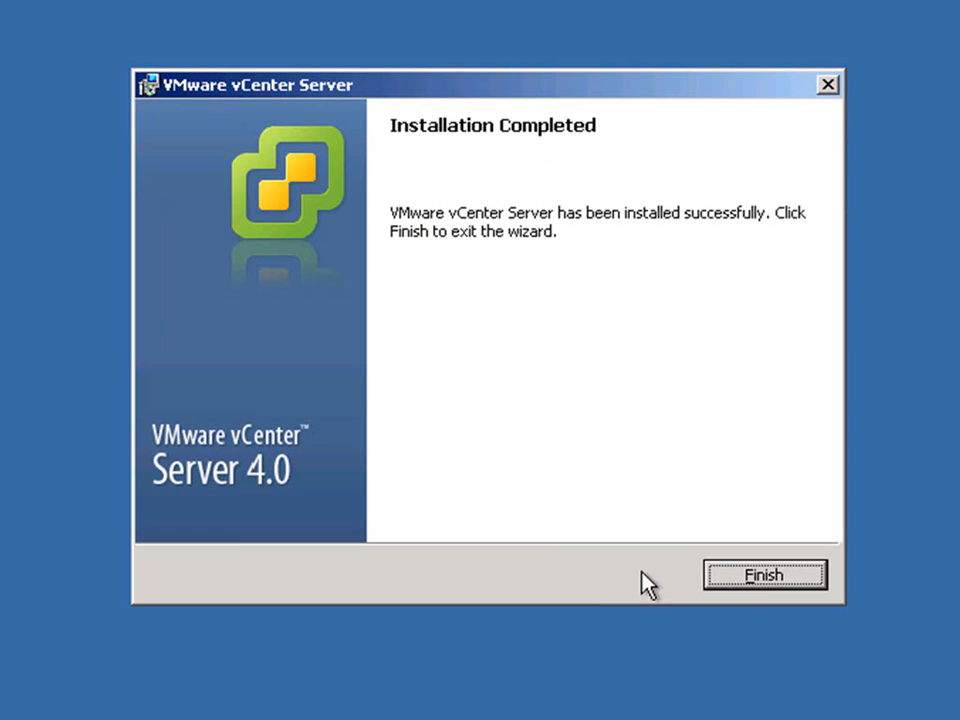
- Finish the vCenter Server wizard and launch vSphere Client setup in English
click(762, 578)
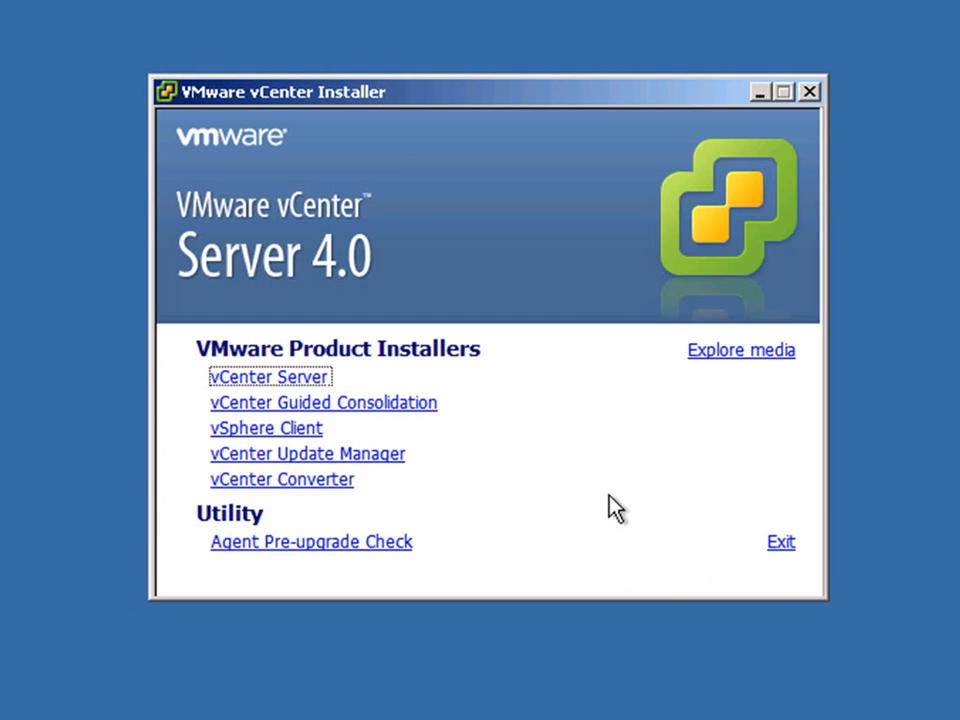
click(310, 433)
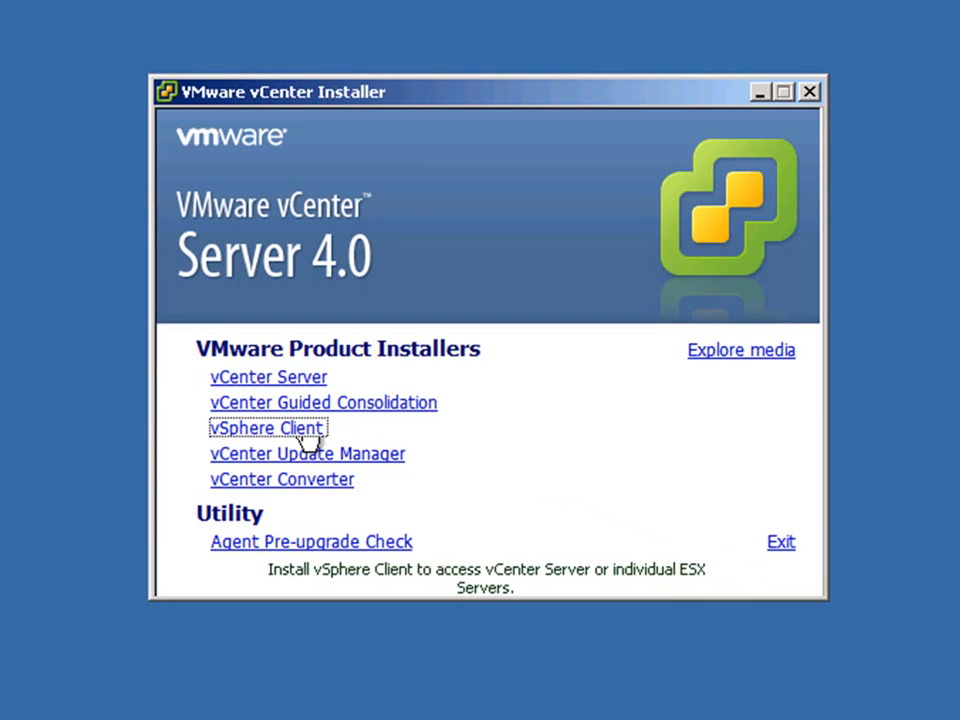
click(430, 436)
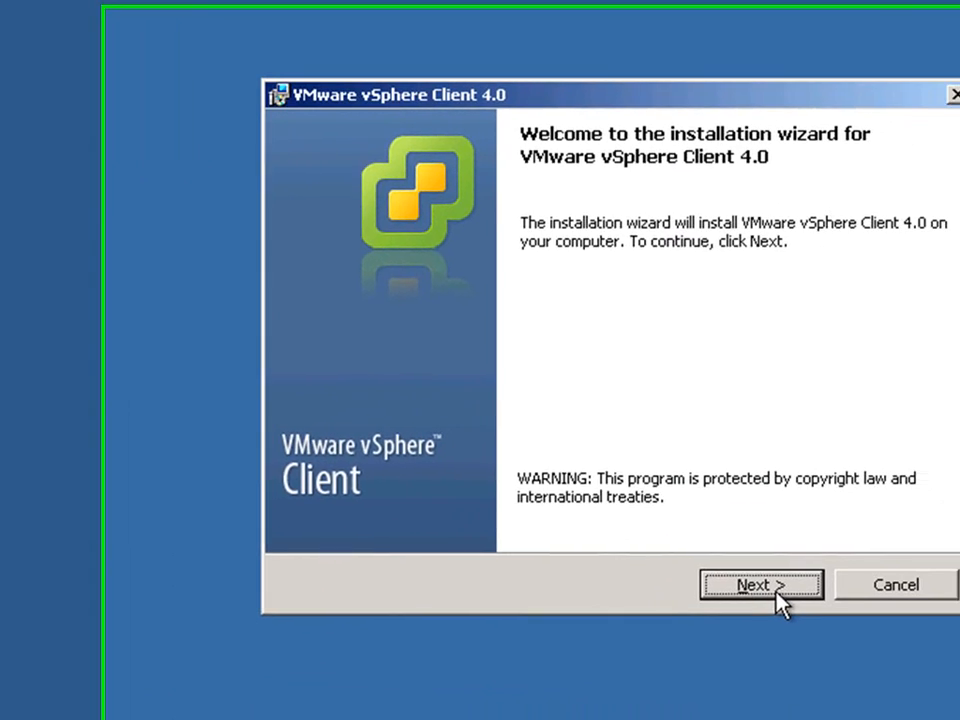
- Accept the vSphere Client license terms and keep the prefilled customer information
click(772, 590)
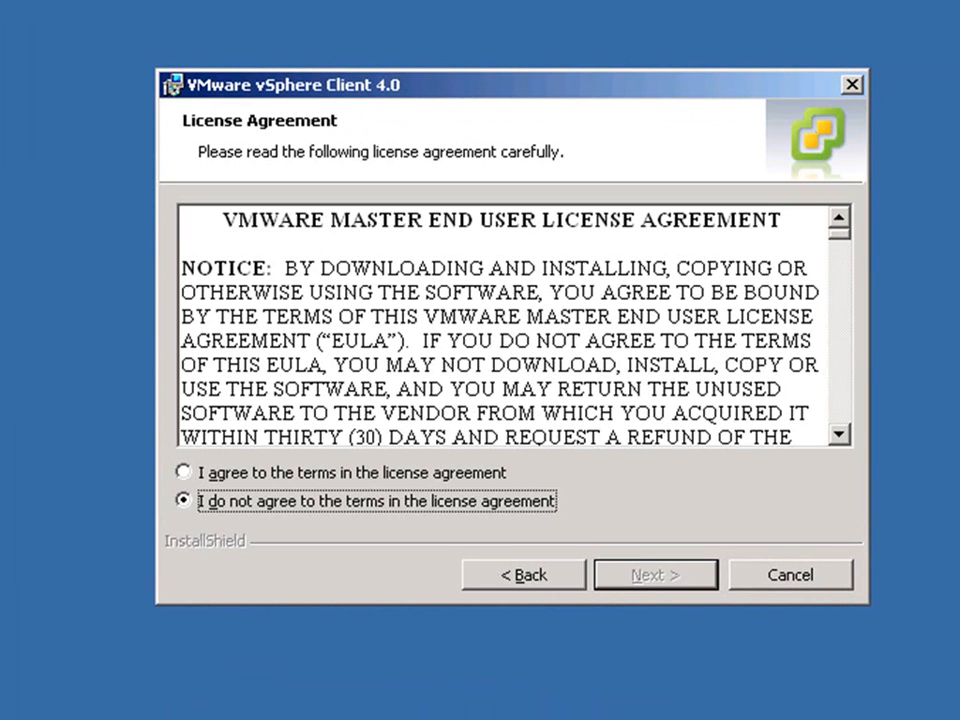
click(457, 477)
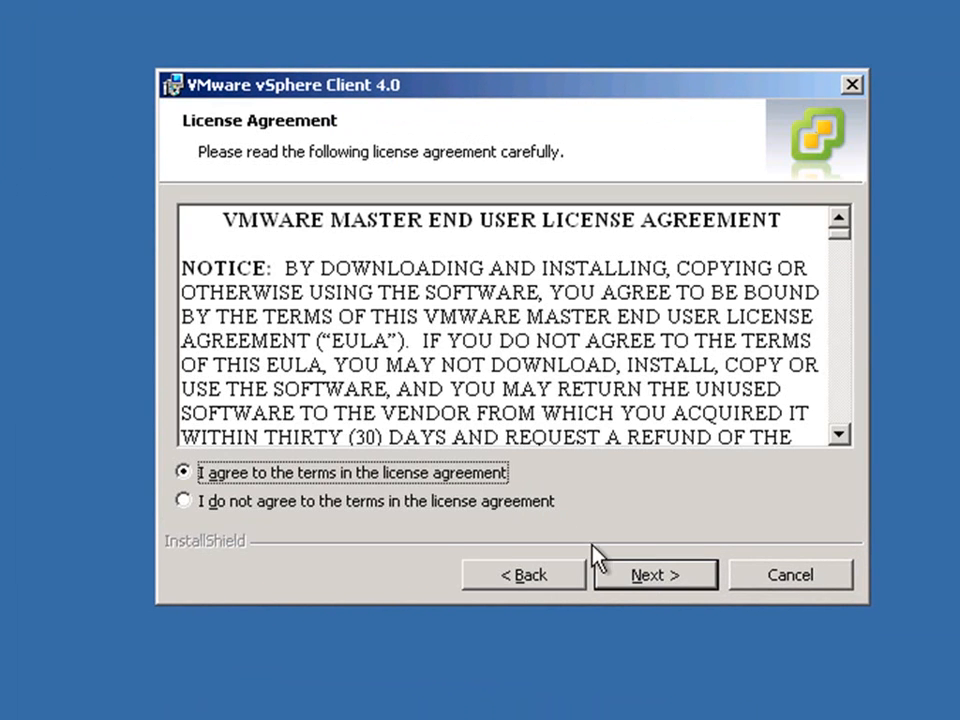
click(605, 570)
click(607, 572)
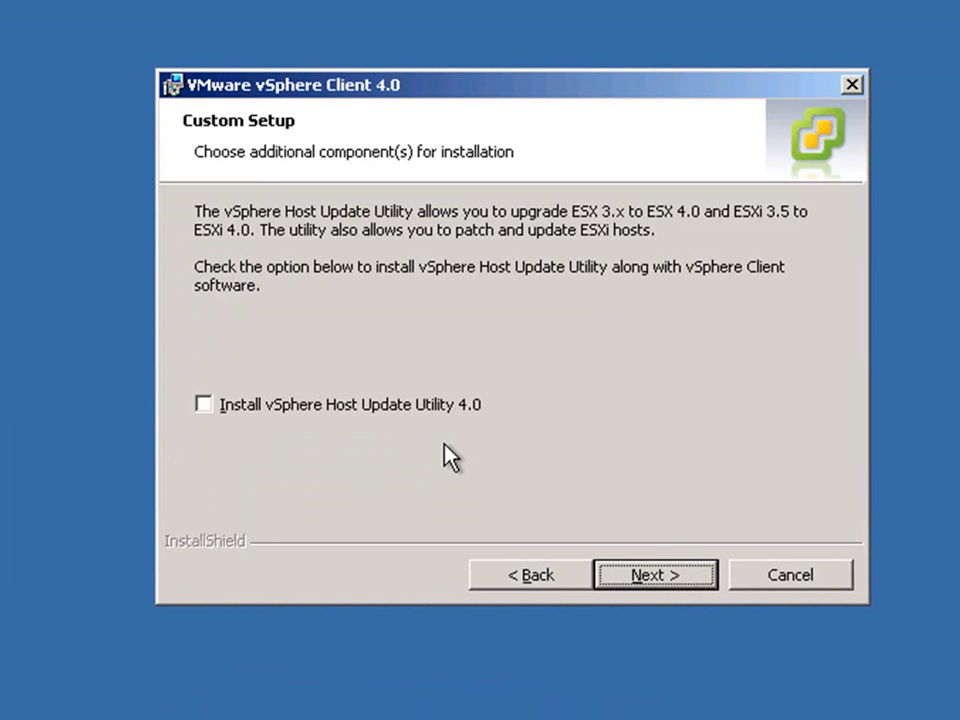
- Add vSphere Host Update Utility 4.0 as a component and start the vSphere Client installation
click(406, 410)
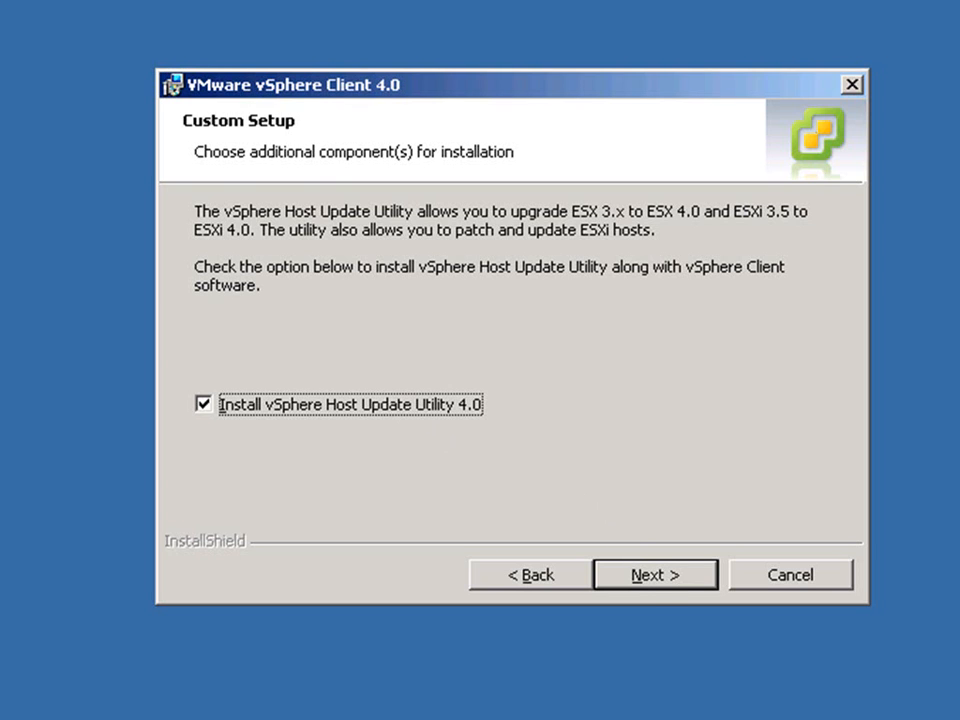
key(Return)
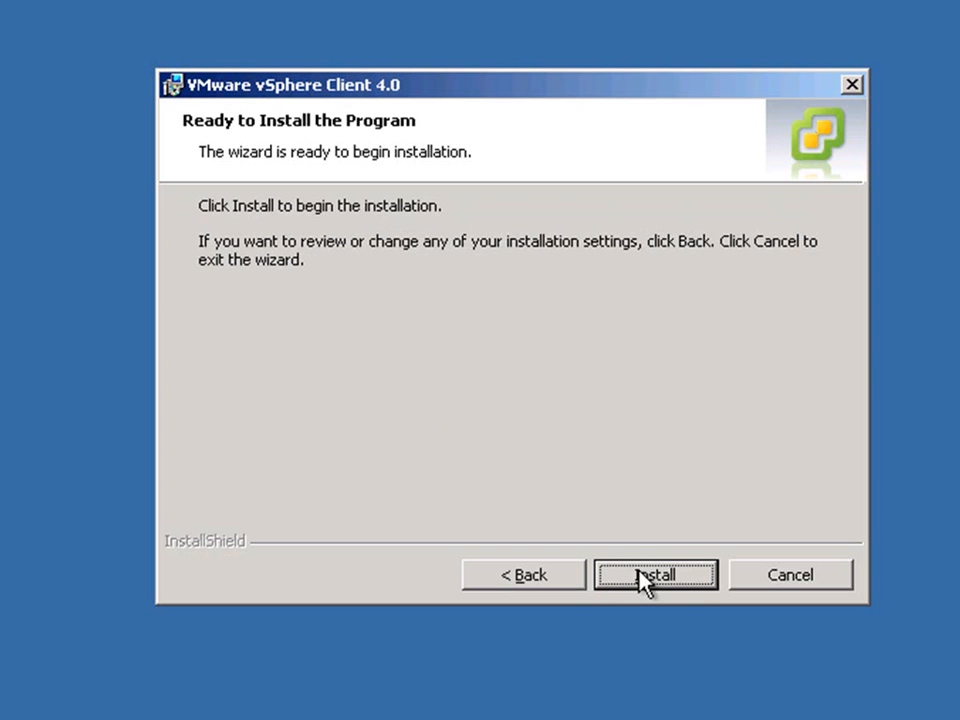
click(642, 576)
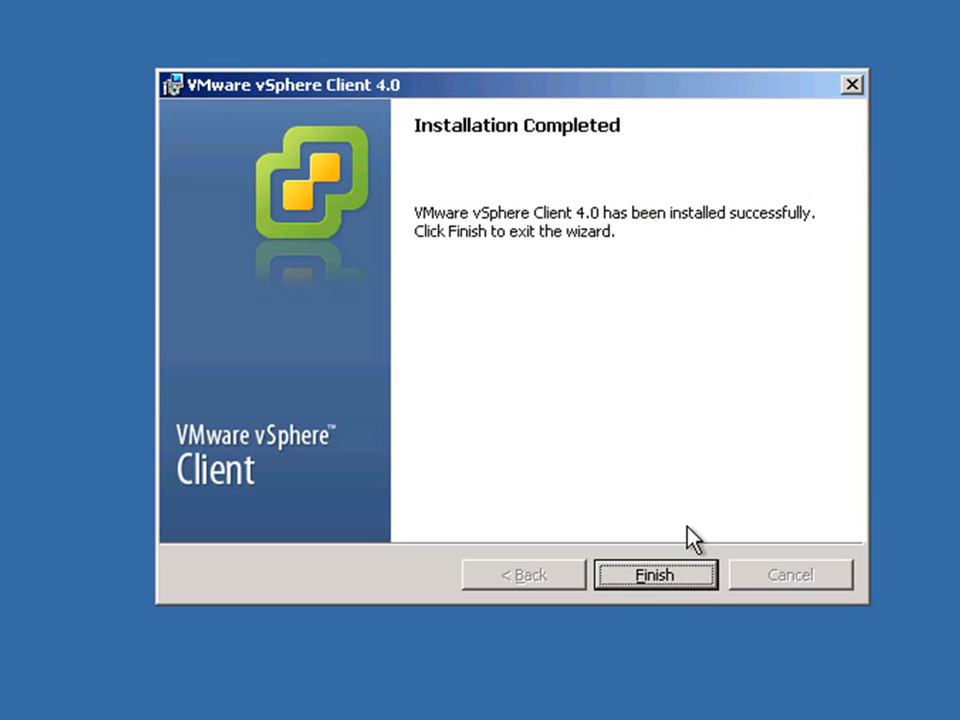
- Finish vSphere Client setup and open Add or Remove Programs via Start > Settings > Control Panel
click(662, 576)
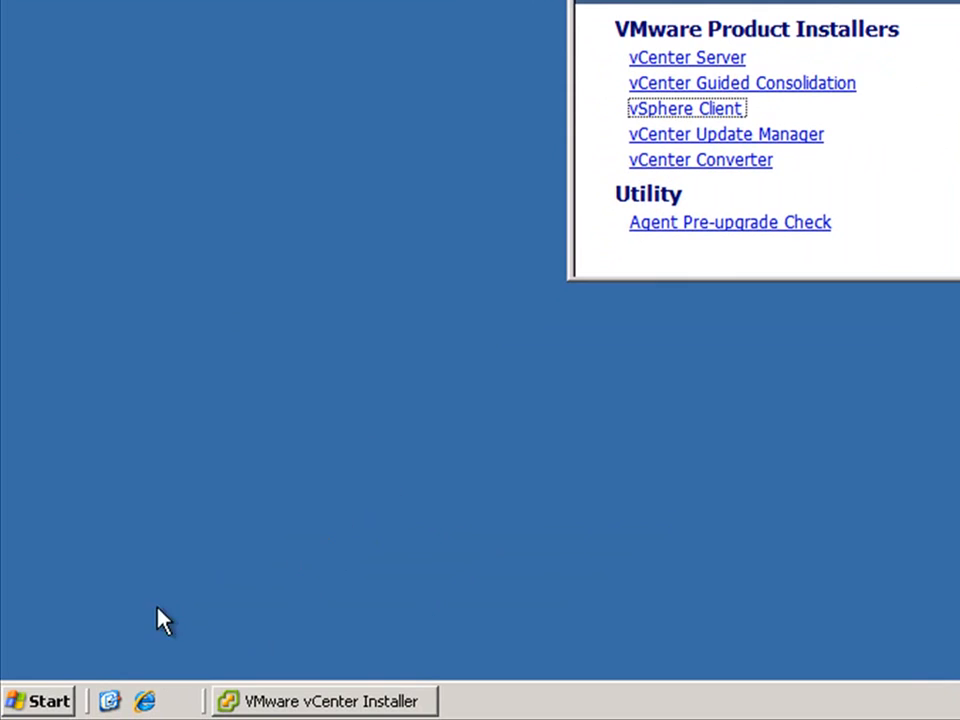
click(42, 700)
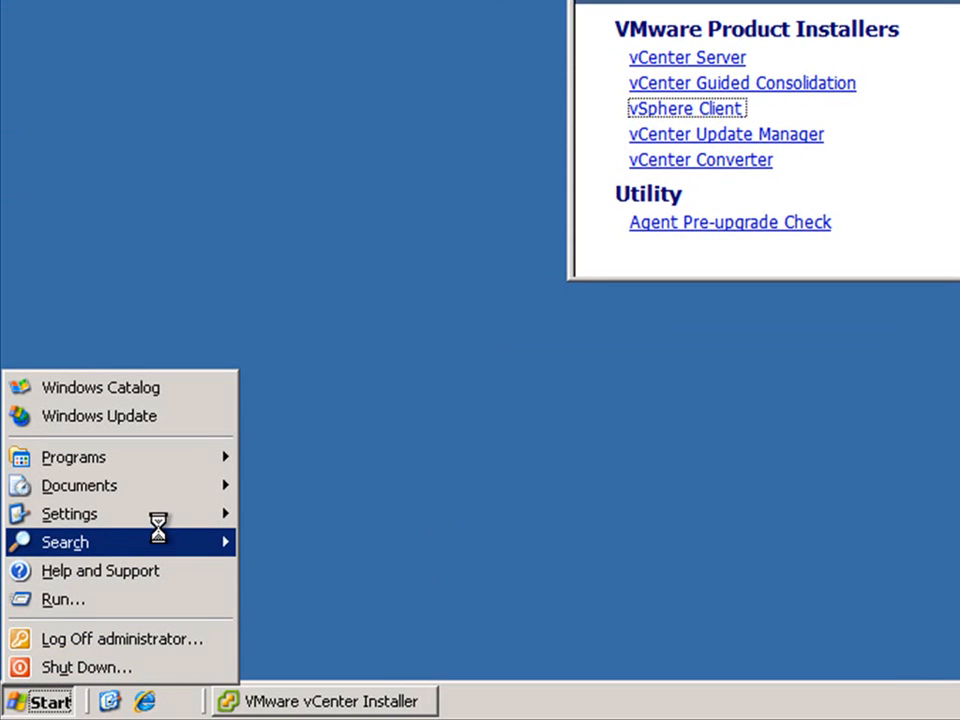
mouse_move(195, 518)
click(285, 522)
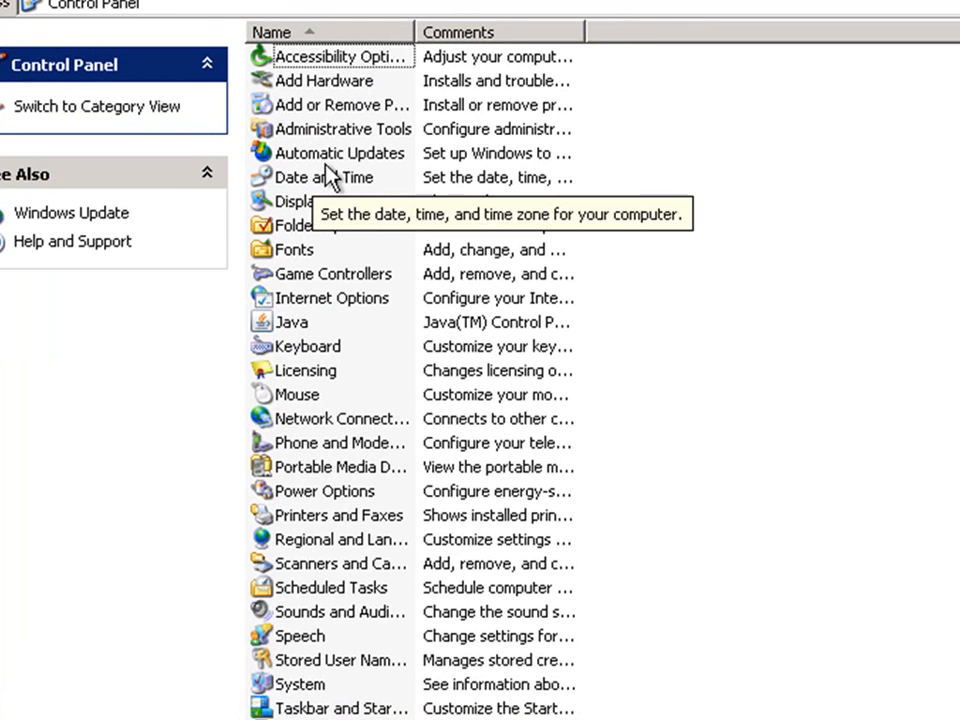
double_click(370, 108)
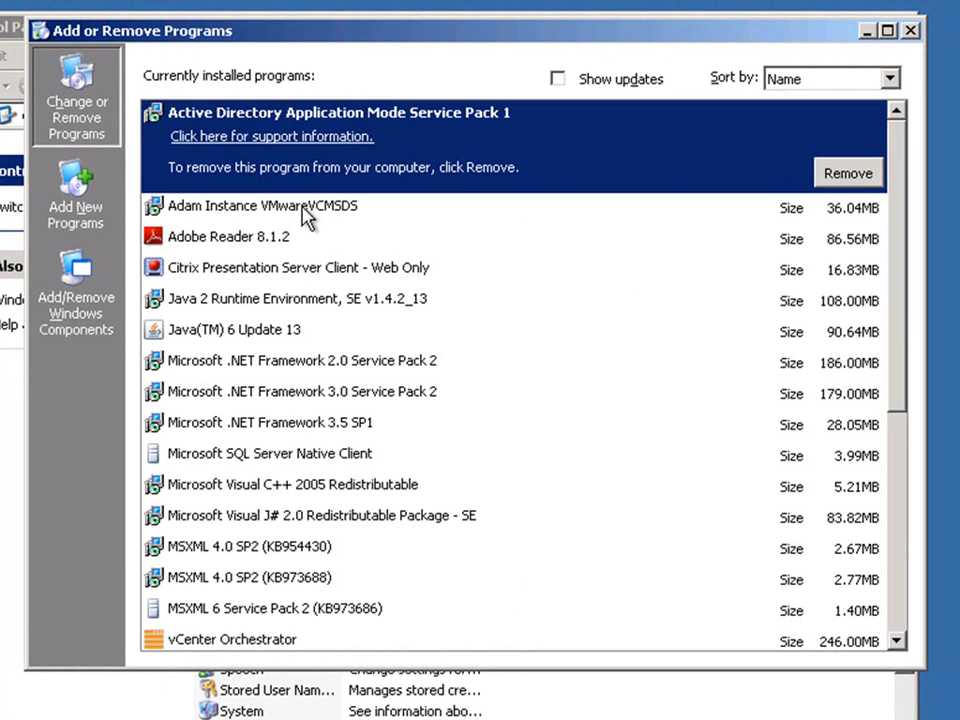
- Remove VMware Converter Enterprise Client 4.0.3, then close the Add or Remove Programs list
scroll(306, 214, down, 5)
scroll(360, 340, down, 1)
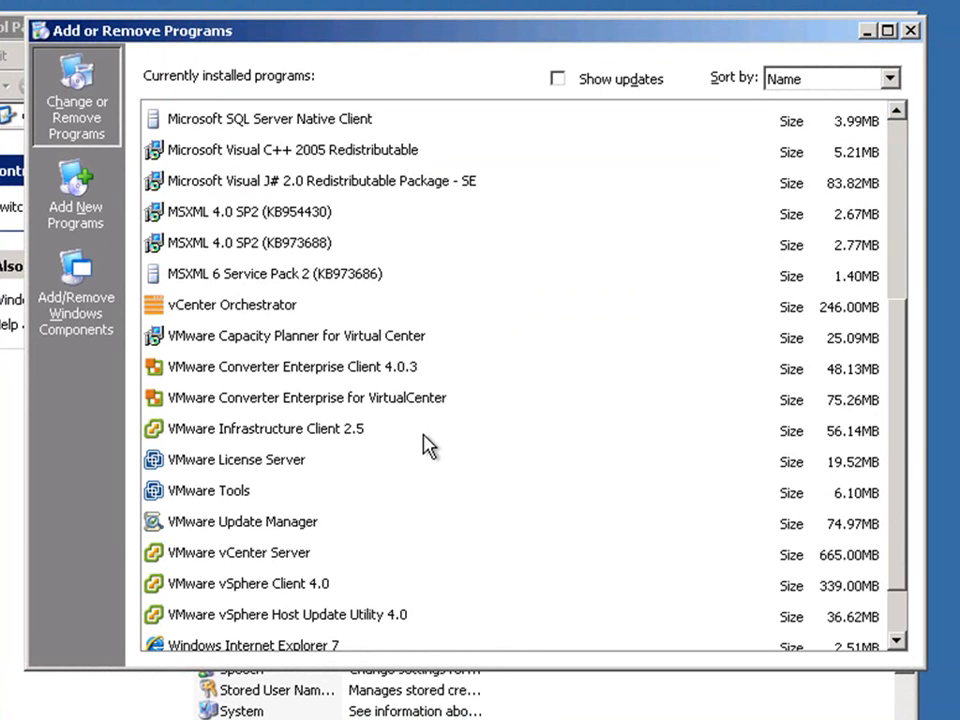
click(418, 376)
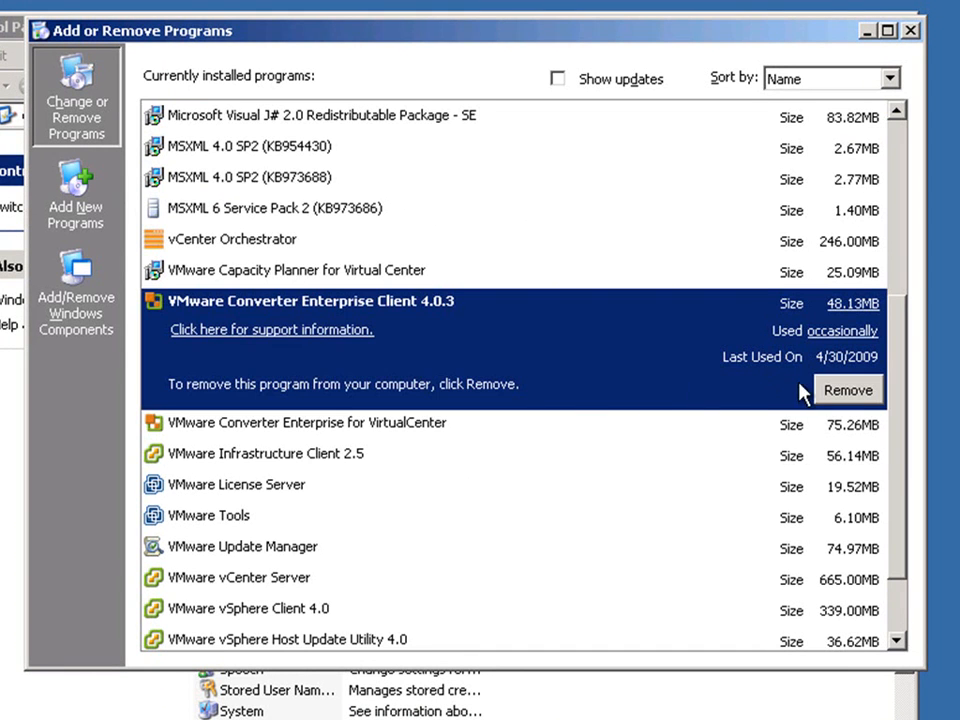
click(845, 390)
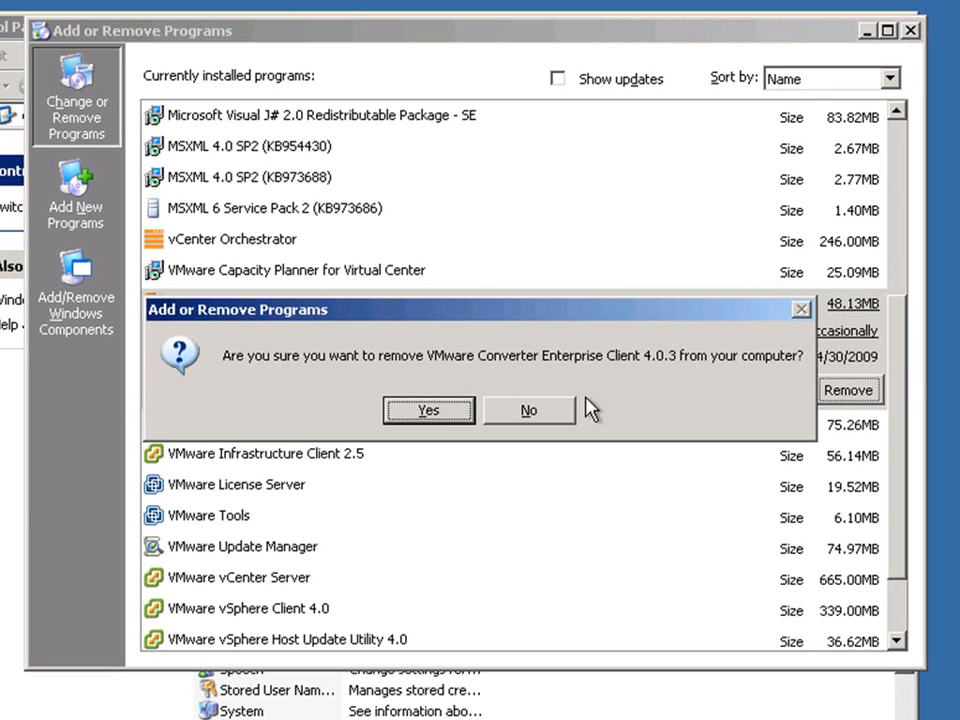
click(438, 412)
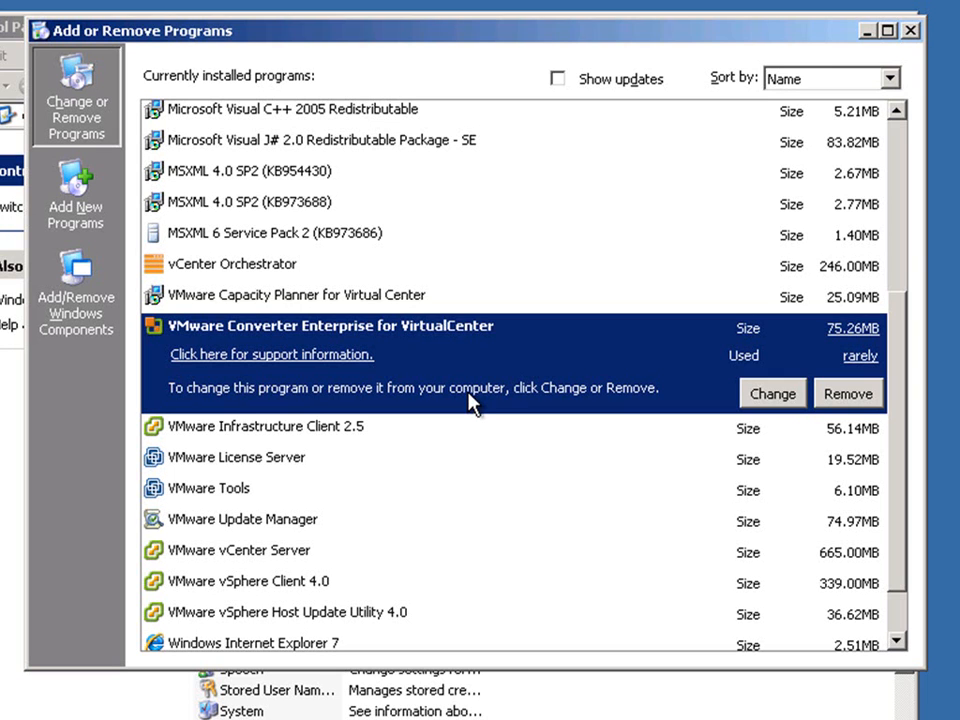
click(912, 32)
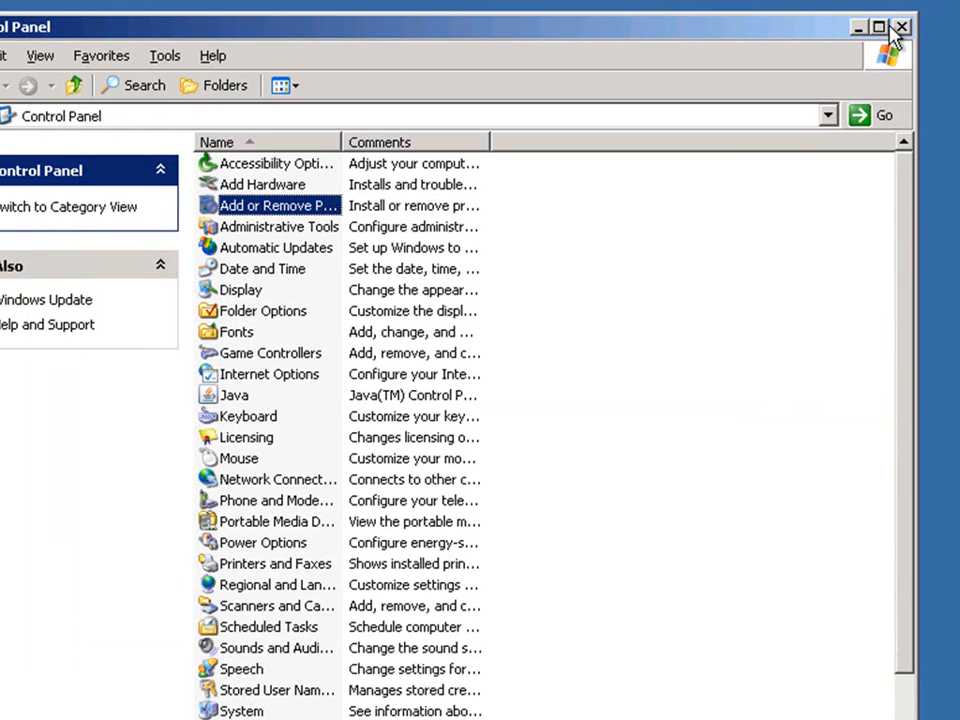
- Close Control Panel and start the vCenter Update Manager upgrade in English, acknowledging the upgrade warning
click(900, 28)
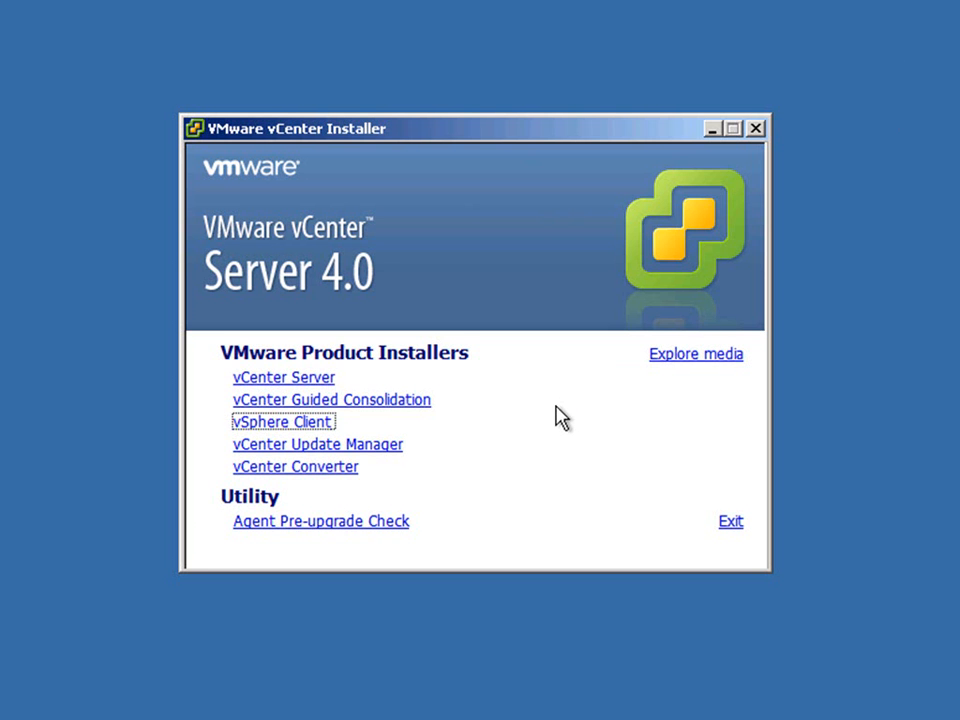
click(390, 445)
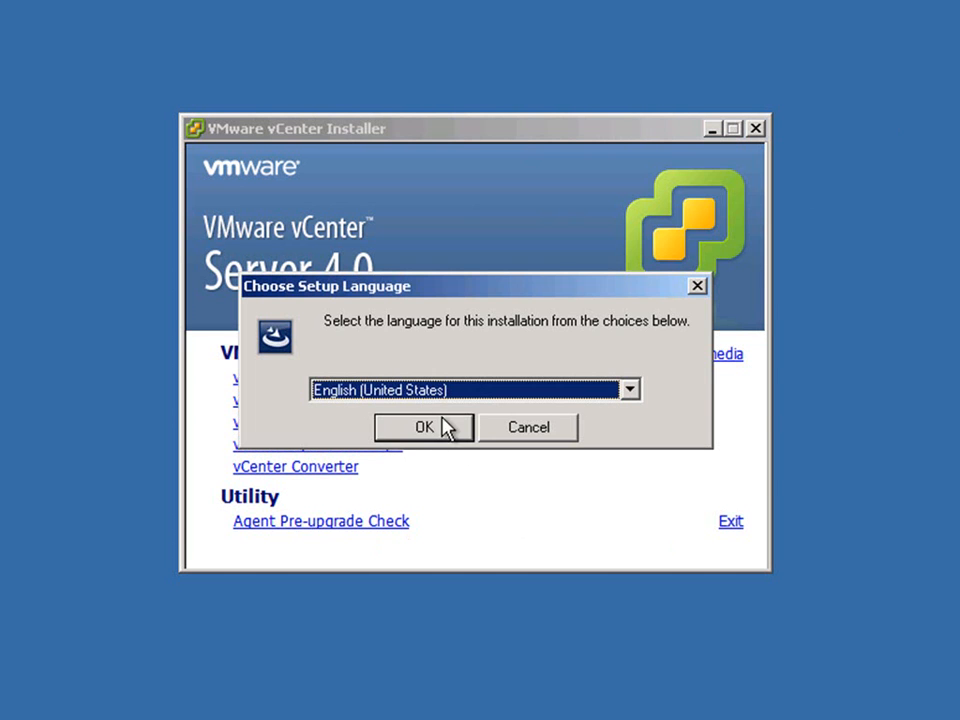
click(424, 427)
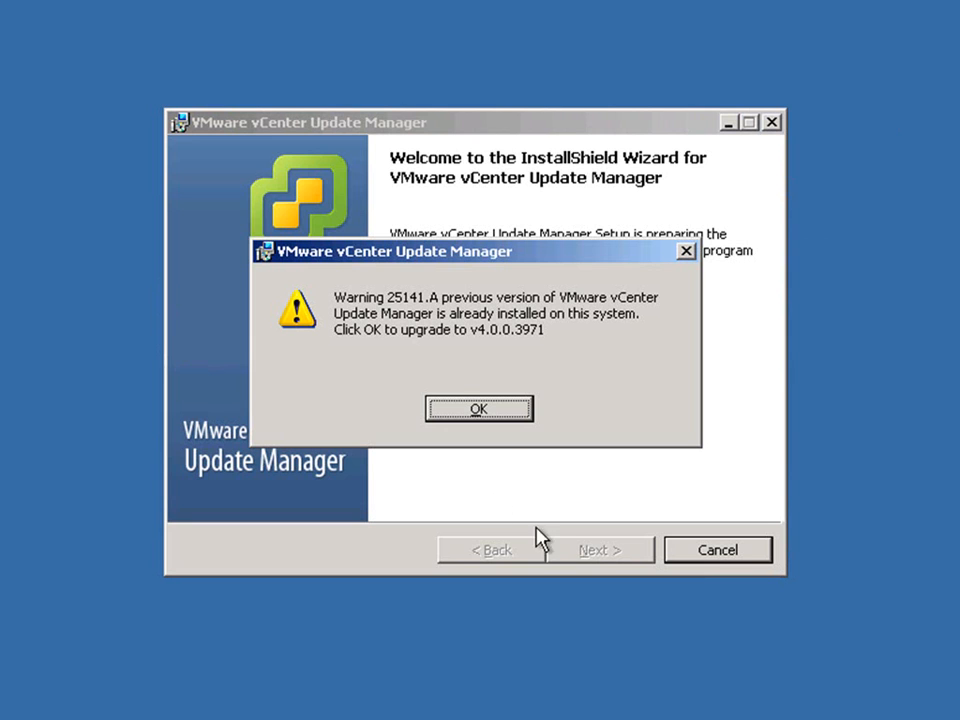
click(479, 410)
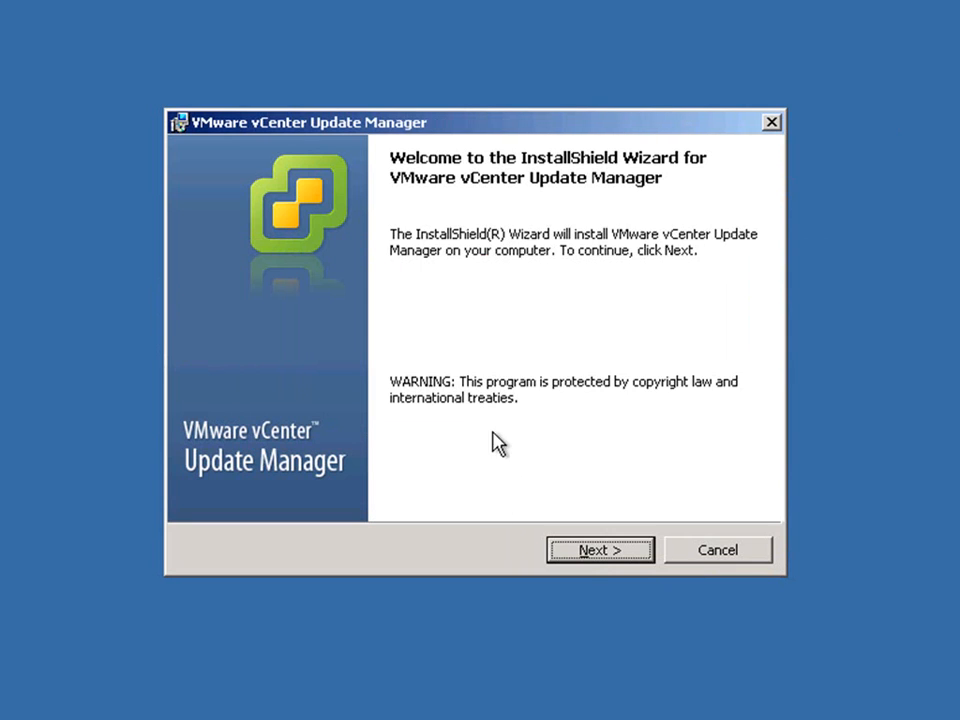
- Accept the Update Manager license and enter 10.12.251.23 as the vCenter Server IP
click(587, 548)
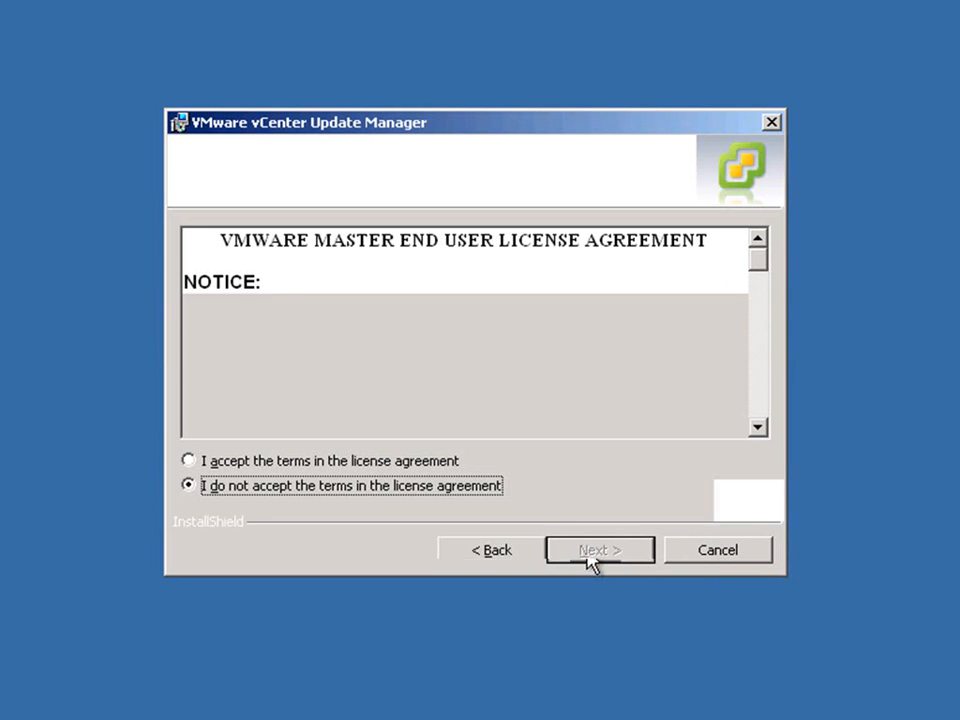
click(449, 462)
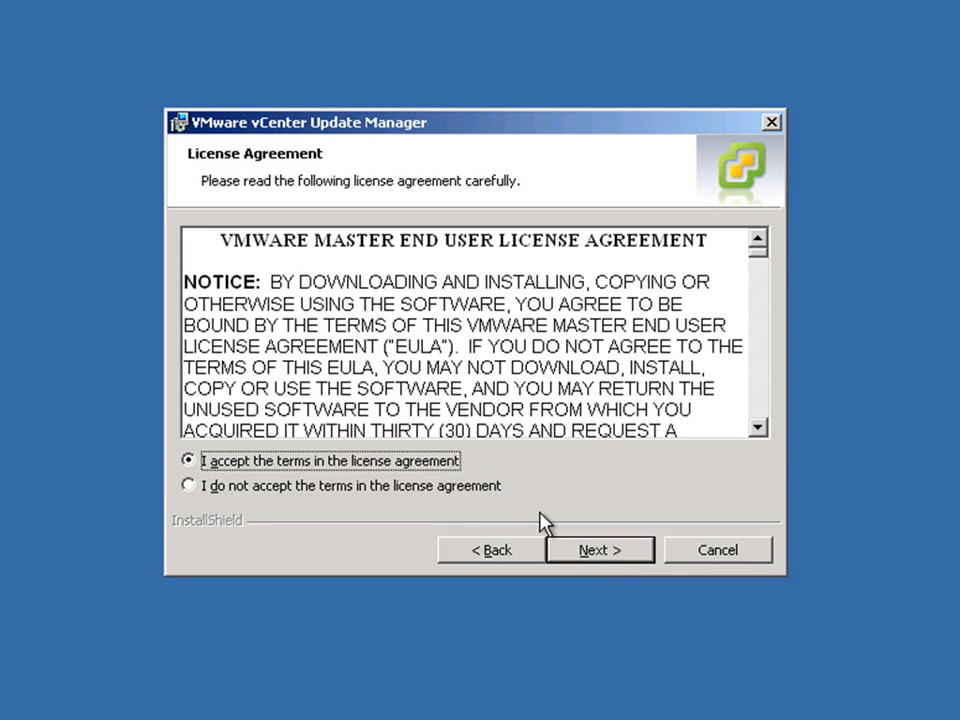
click(590, 551)
text(10.12.251.23)
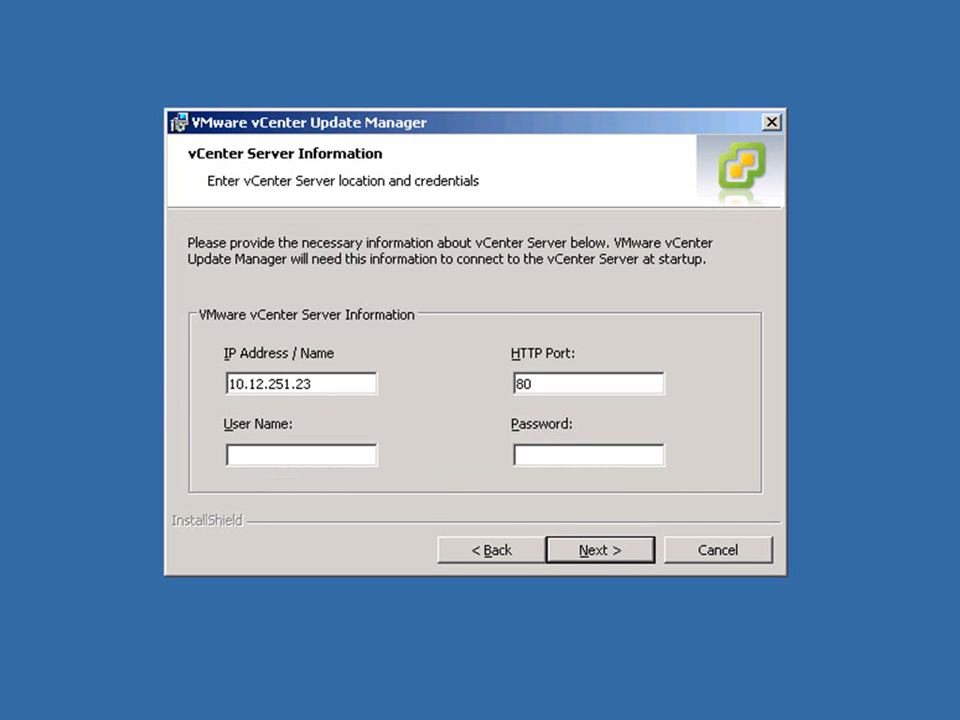
- Enter vCenter credentials for Update Manager: user administrator and the account password
click(269, 455)
text(administrator)
key(Tab)
text(*************)
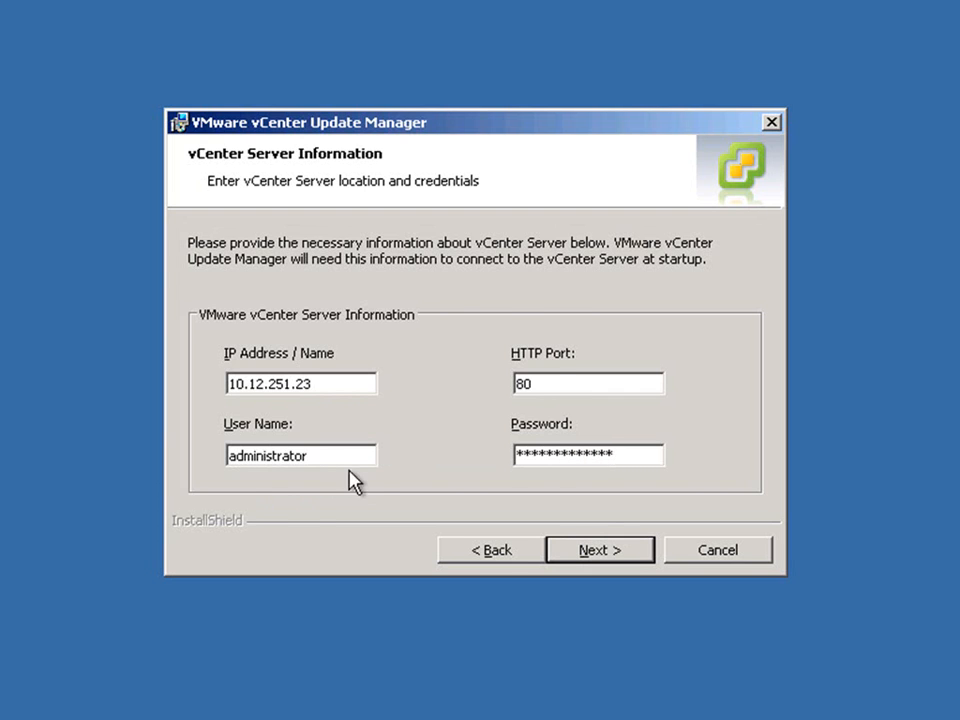
key(Return)
- Supply the database password on the Database Information page and submit it
click(484, 484)
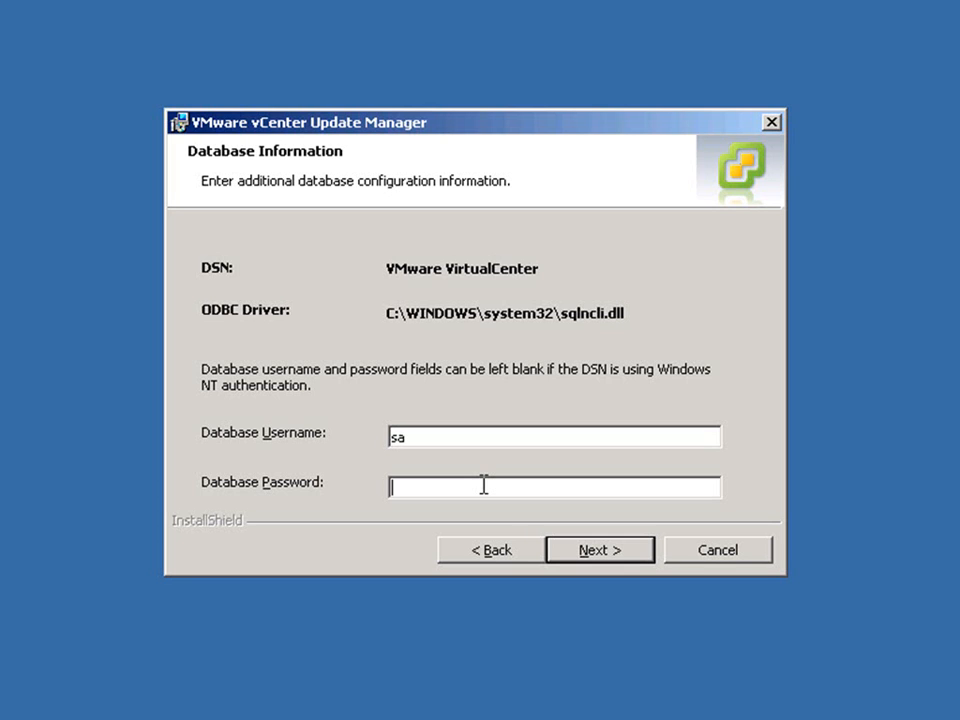
text(*************)
click(612, 558)
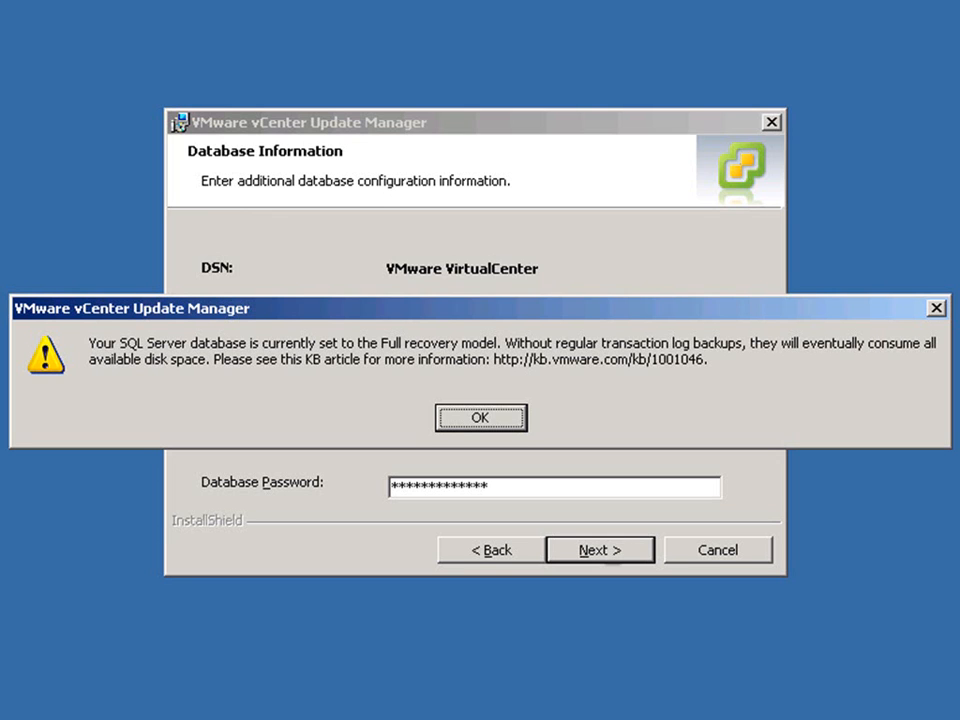
- Dismiss the Full recovery warning and choose to upgrade the database, confirming it is backed up
click(497, 422)
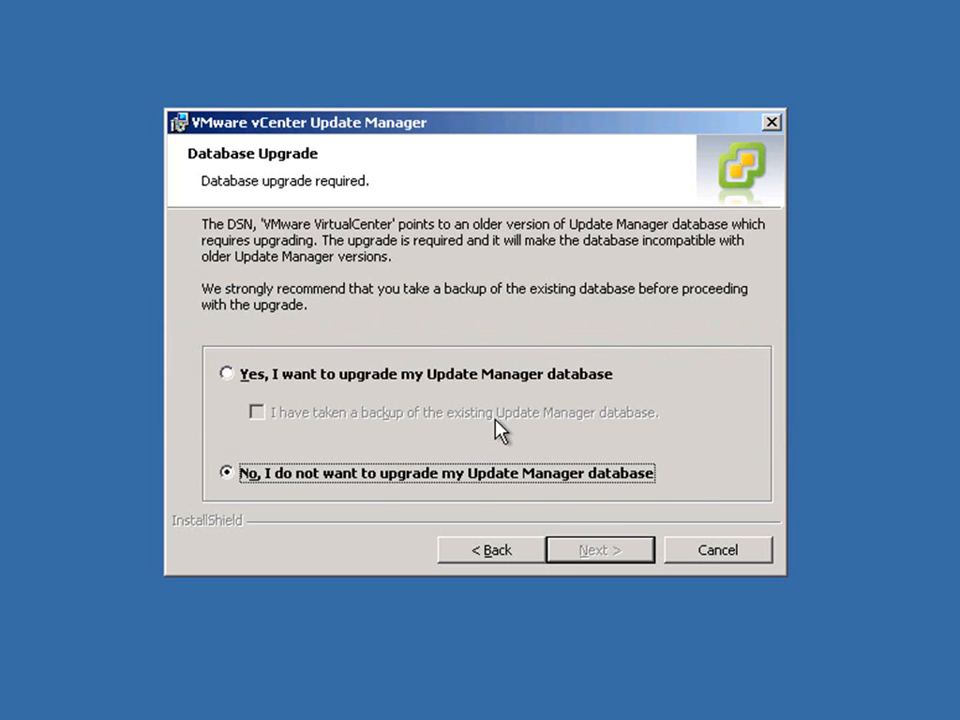
click(300, 374)
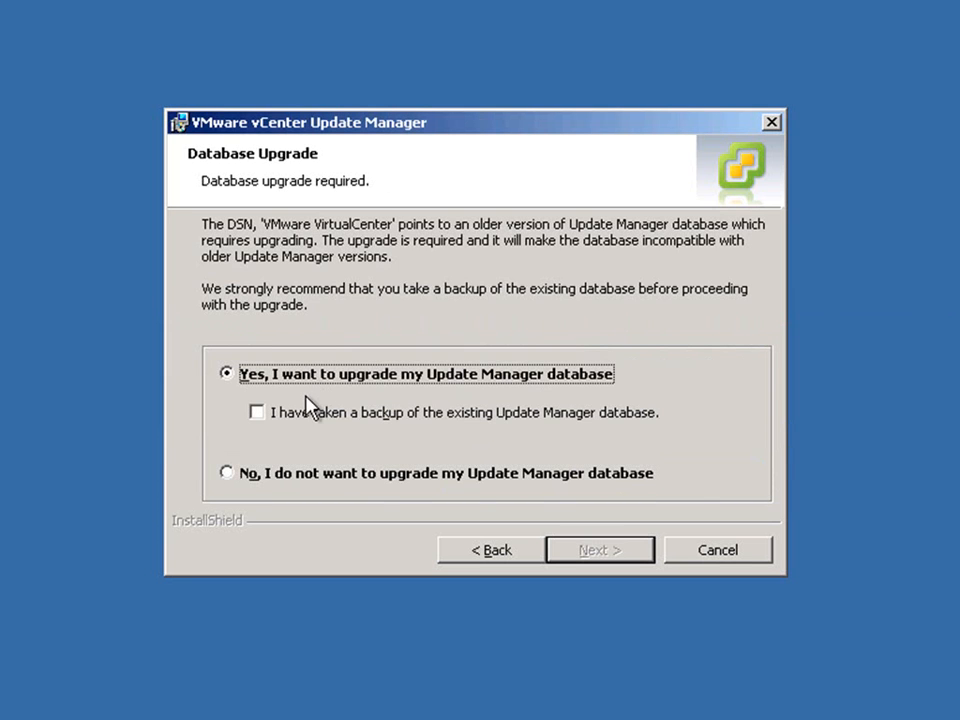
click(287, 416)
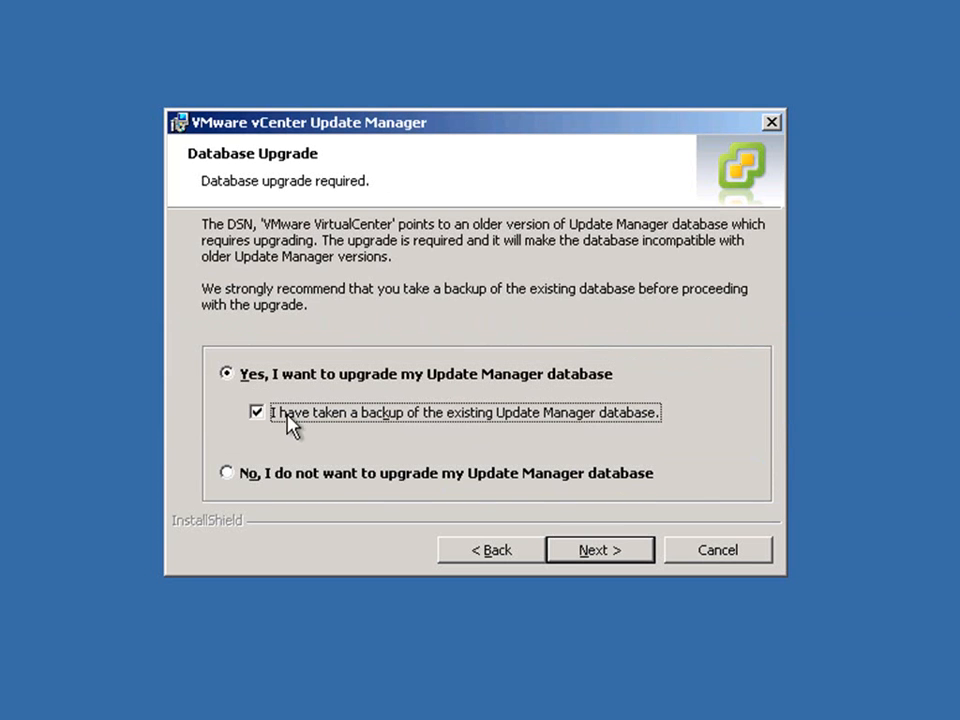
click(605, 555)
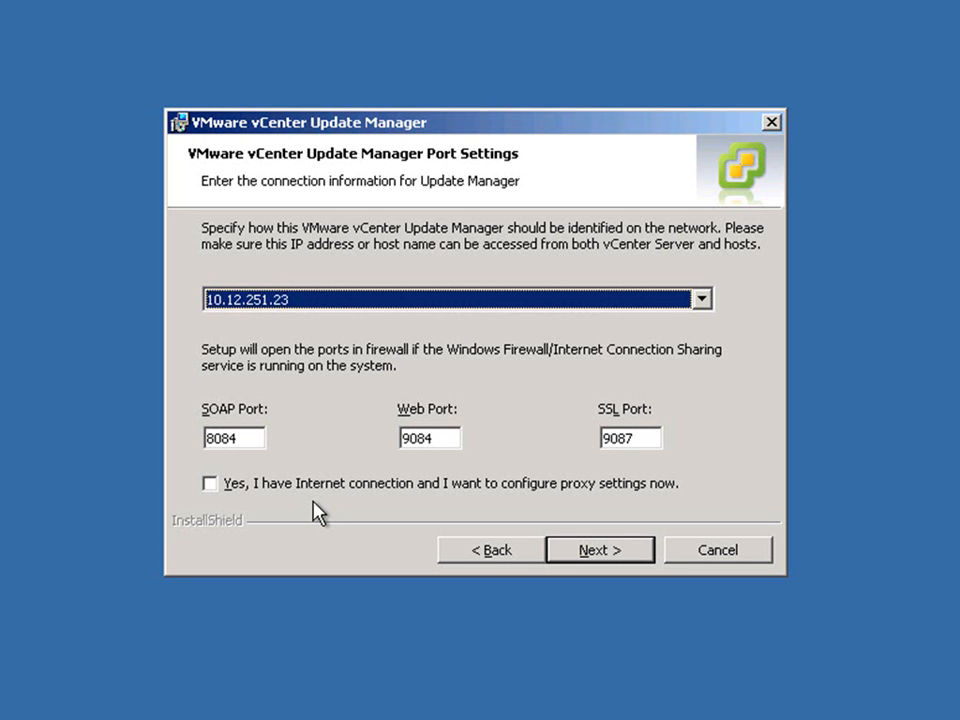
- Keep the default ports, install Update Manager, and finish the setup
click(597, 552)
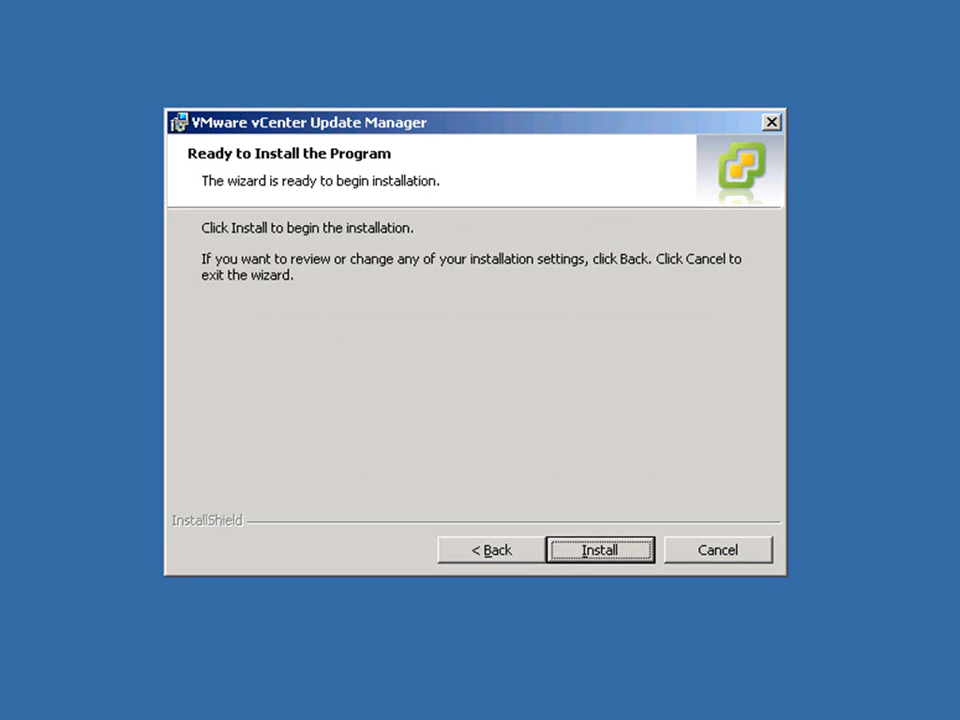
click(598, 553)
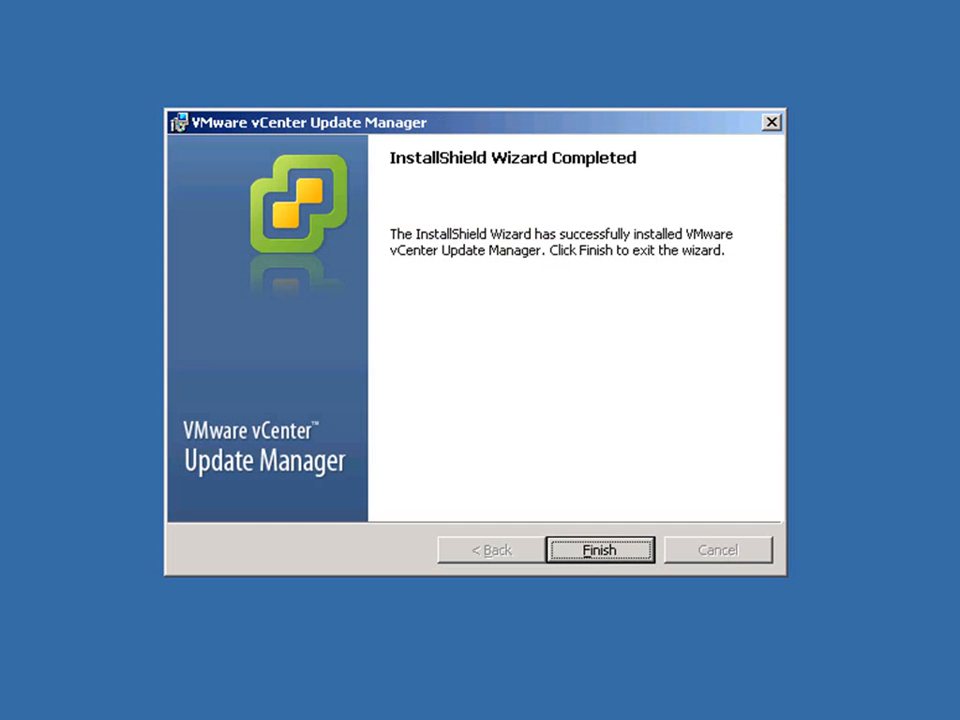
click(593, 545)
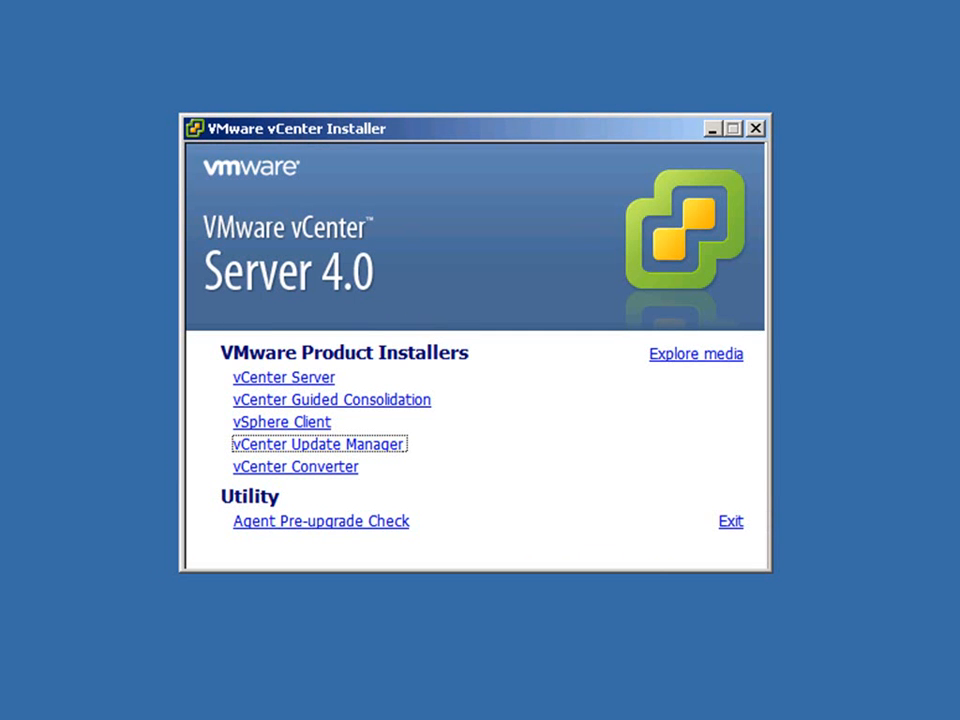
- Start vCenter Converter setup in English (United States), agree to upgrade, and reposition the wizard
click(346, 470)
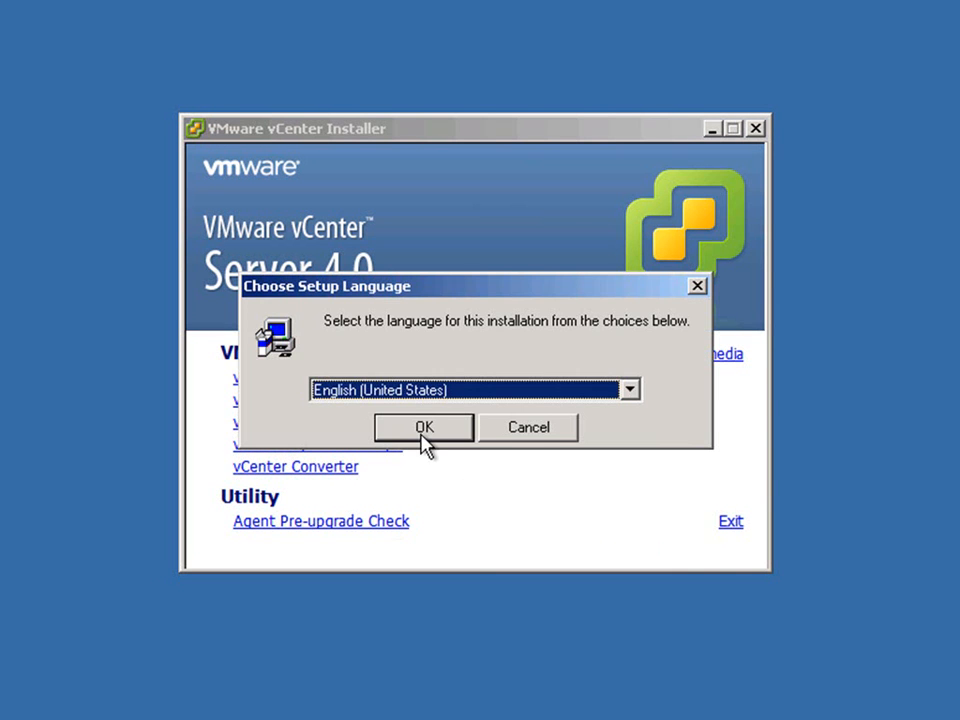
click(424, 427)
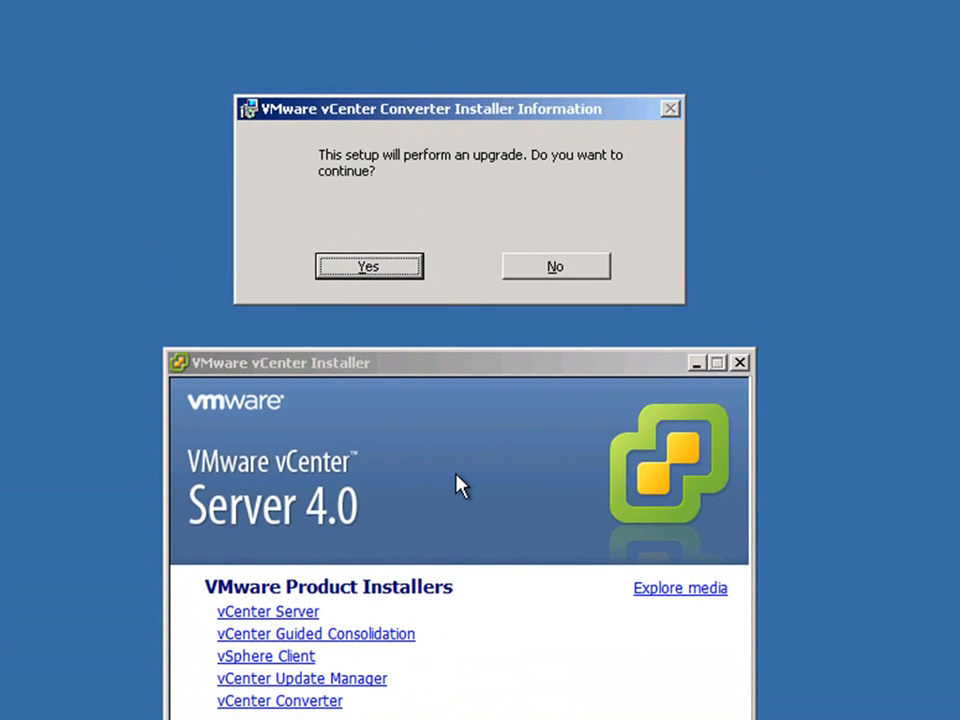
click(369, 268)
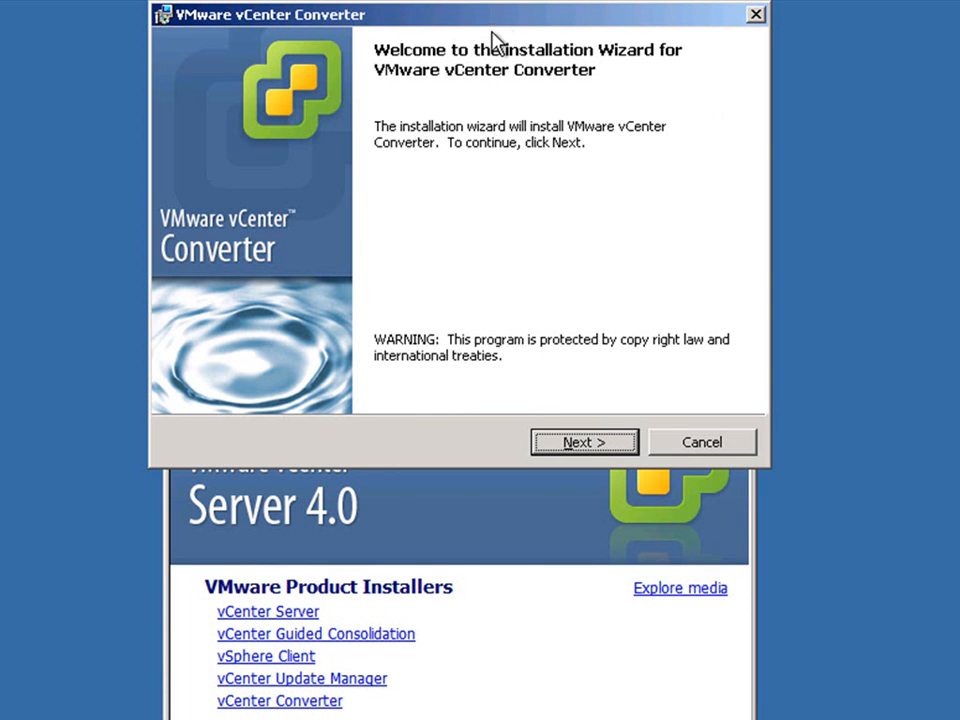
drag(495, 18, 467, 257)
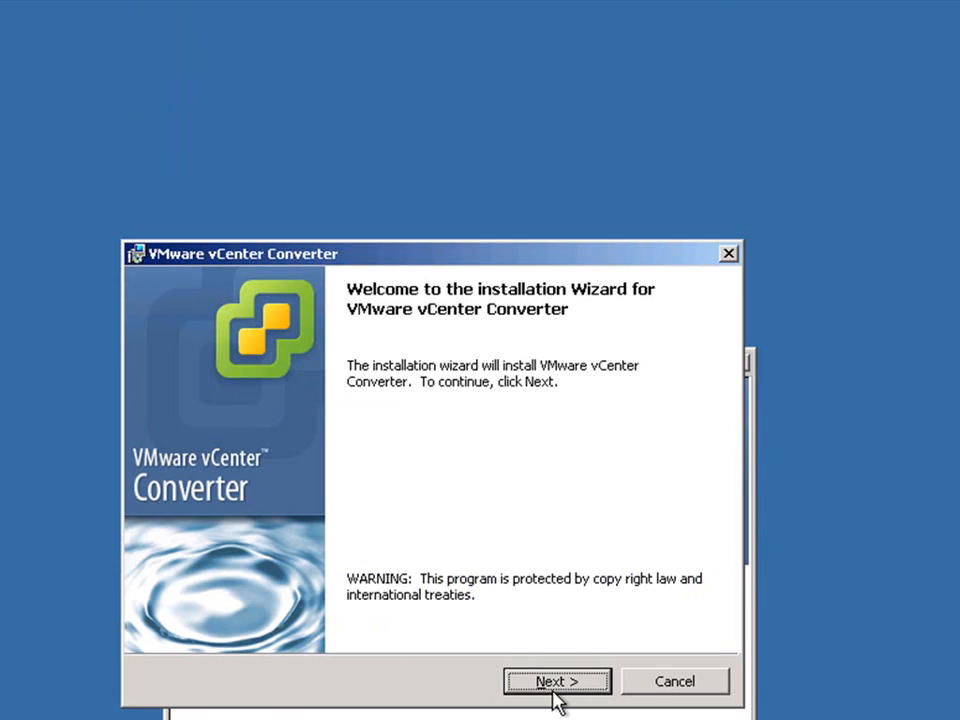
- Accept the Converter license, keep the default folder and Typical setup
click(555, 682)
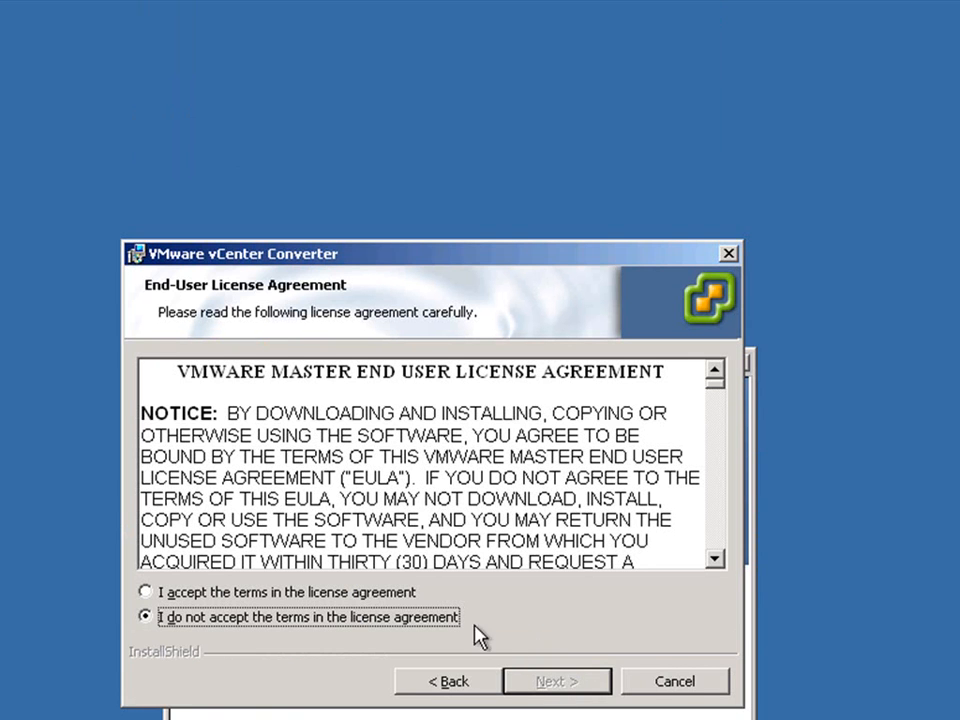
click(402, 594)
click(550, 686)
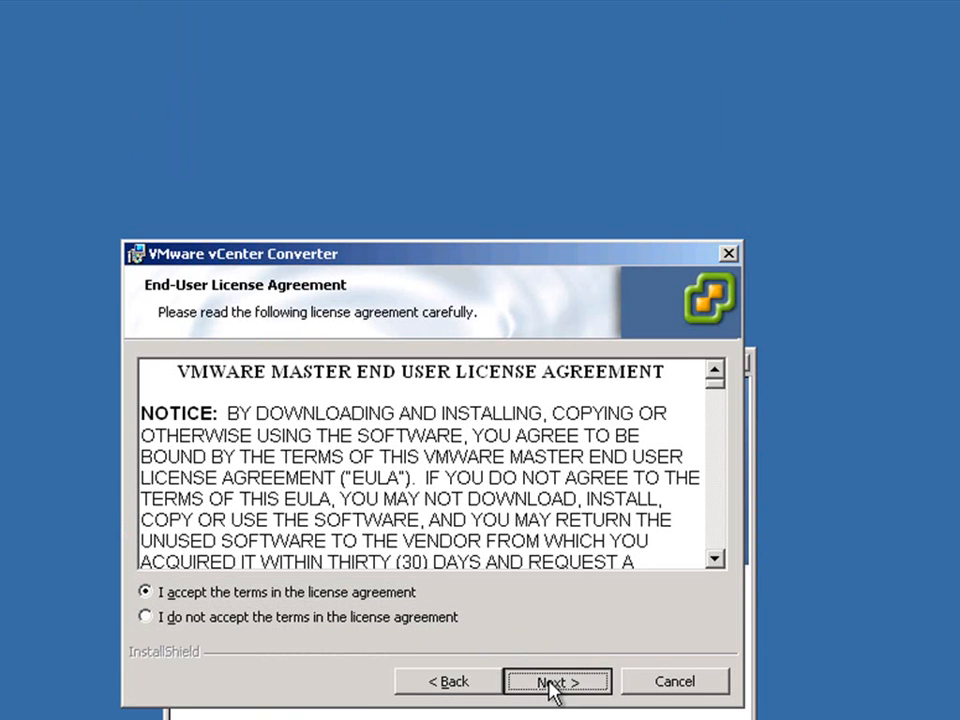
key(Return)
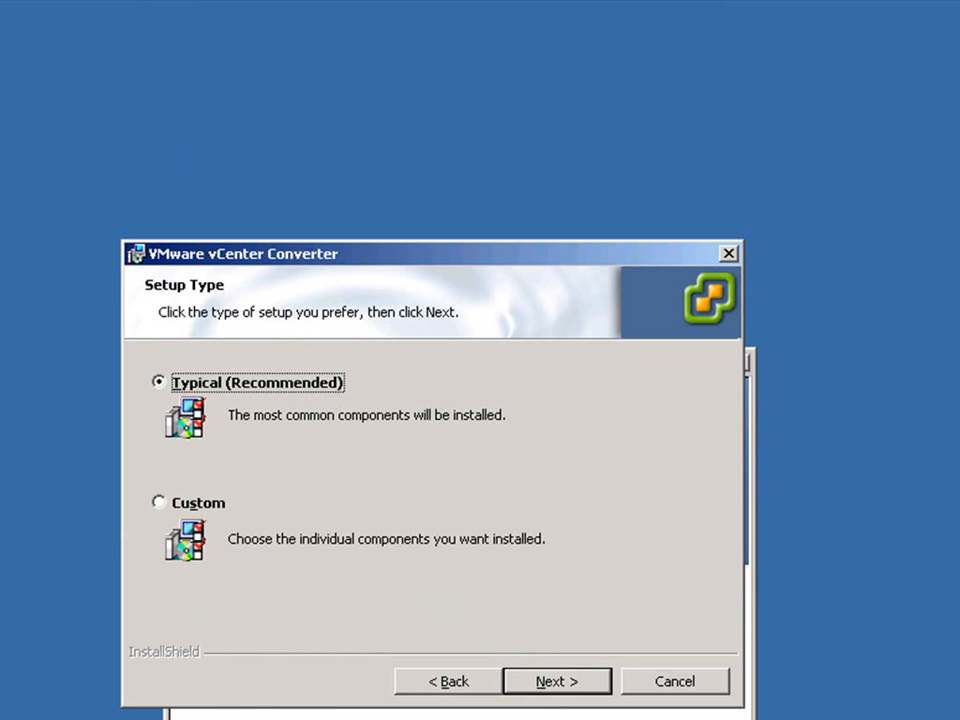
click(553, 688)
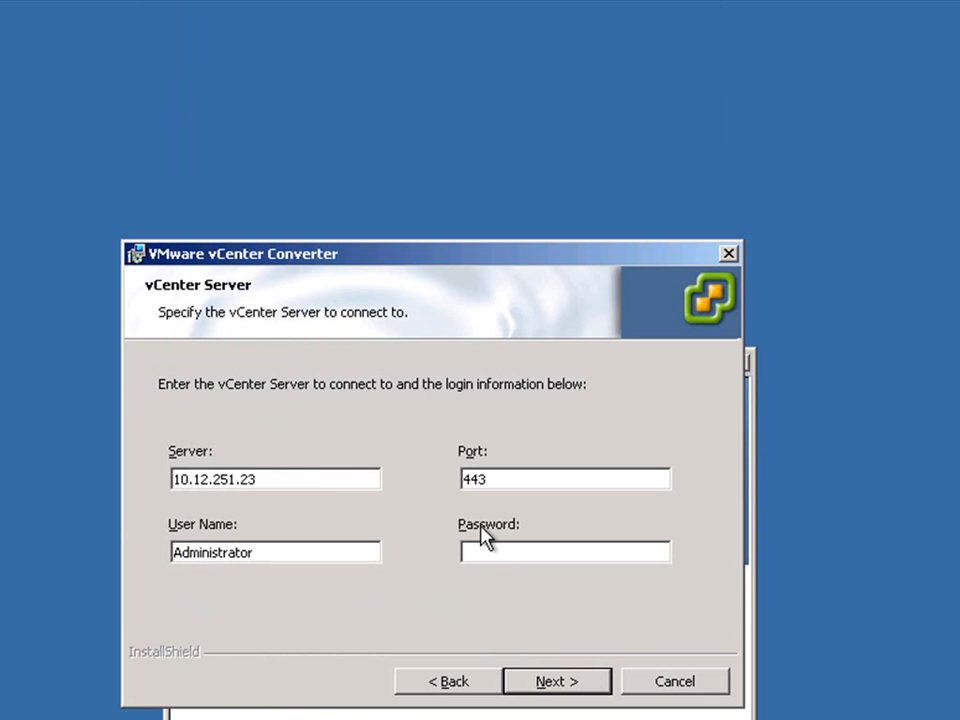
- Log in to vCenter, keep default ports, identify server as 10.12.251.23, then install and finish
click(481, 554)
text(*************)
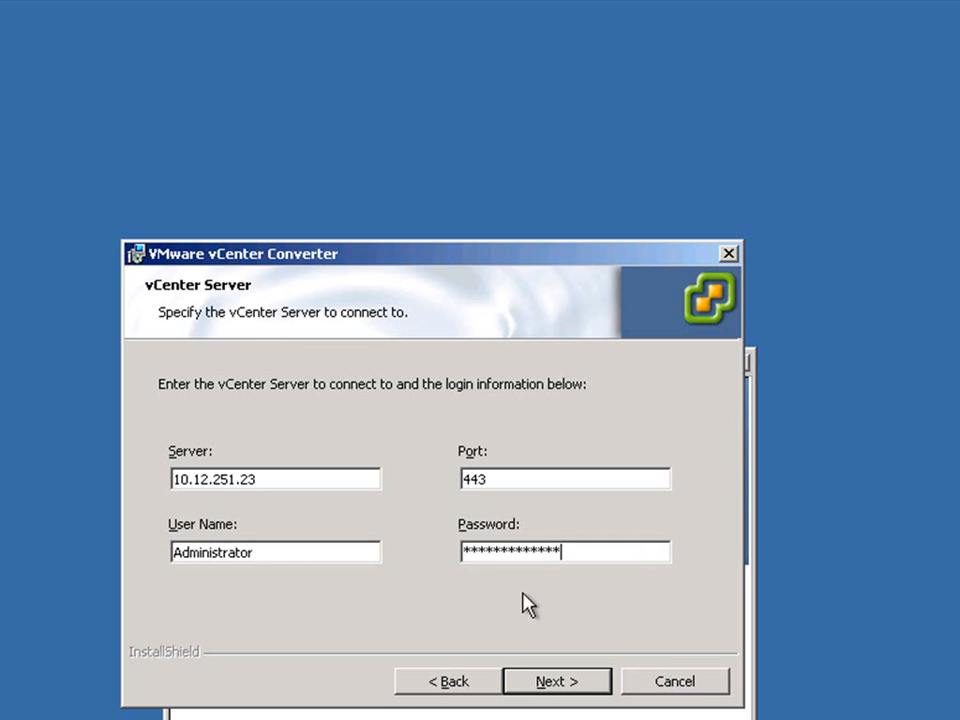
click(563, 688)
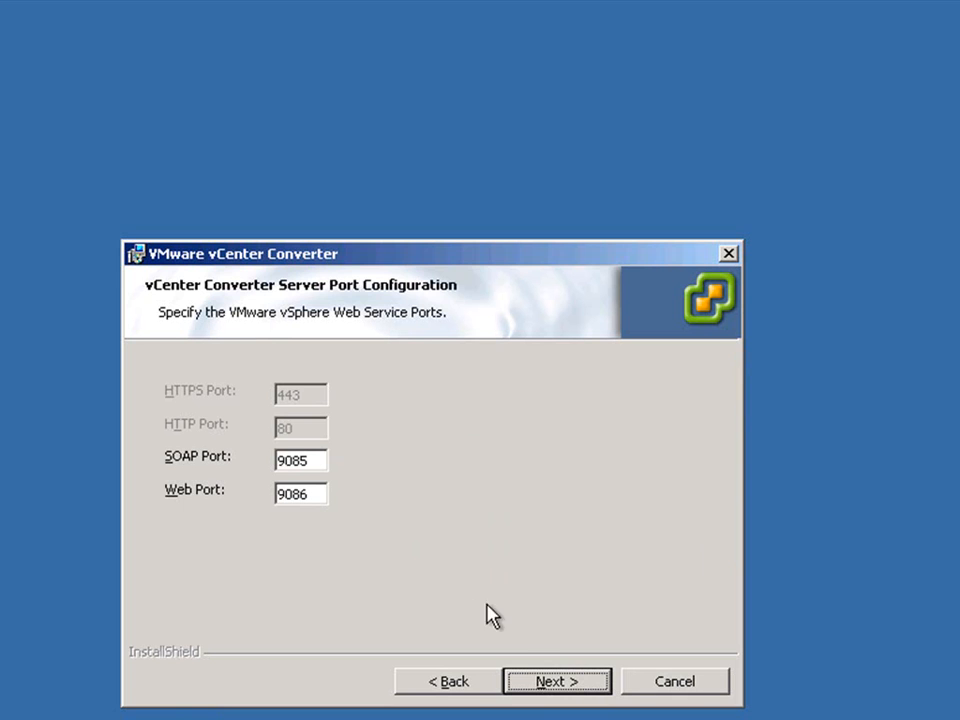
click(553, 684)
key(Down)
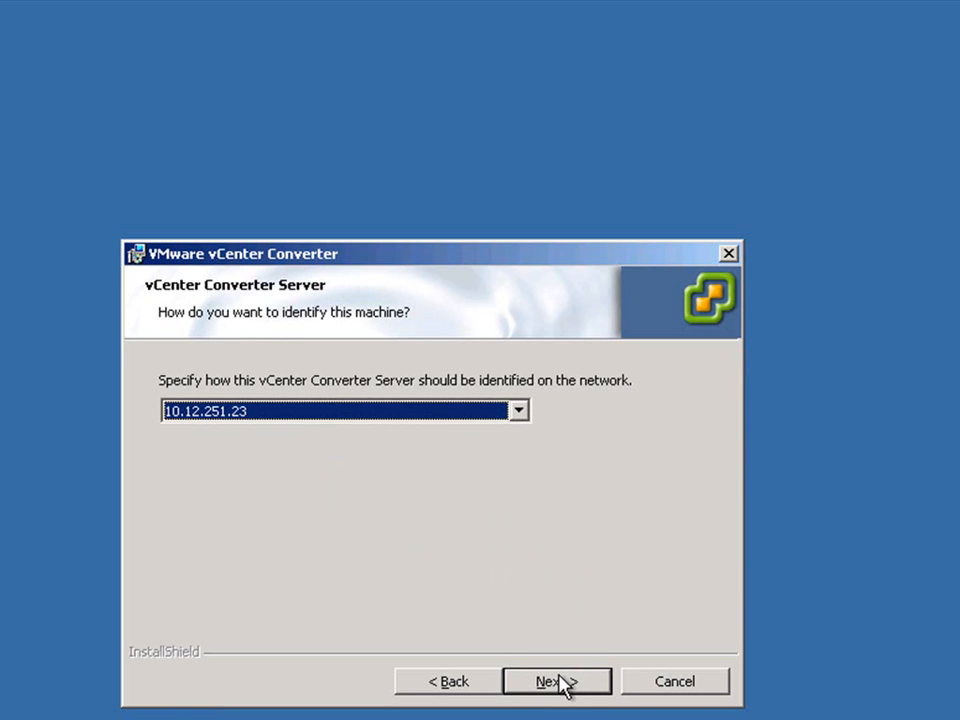
click(560, 684)
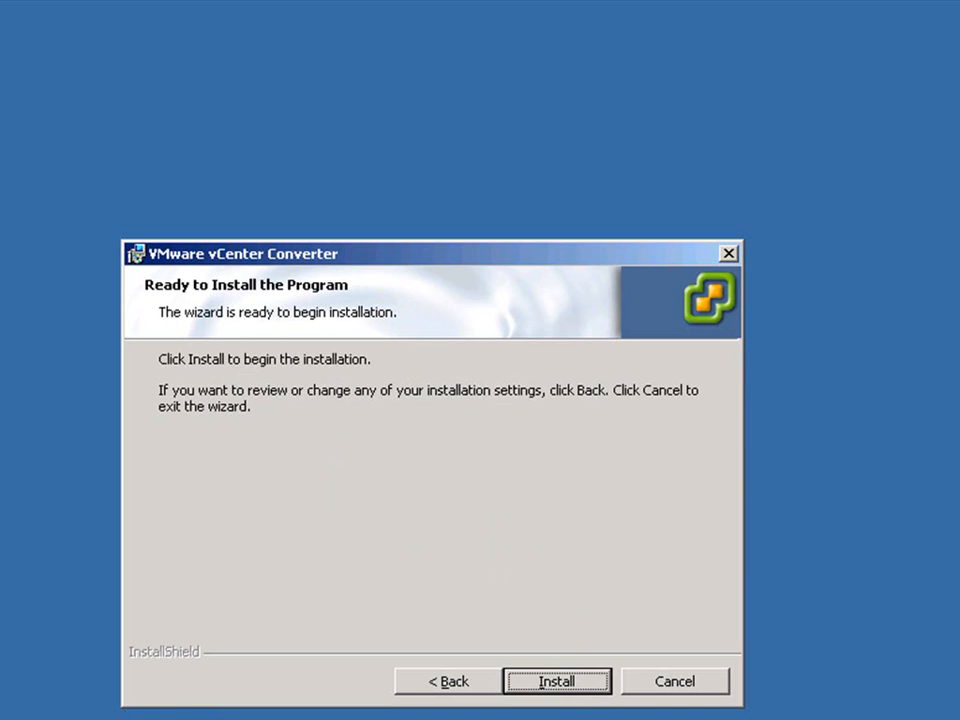
click(564, 686)
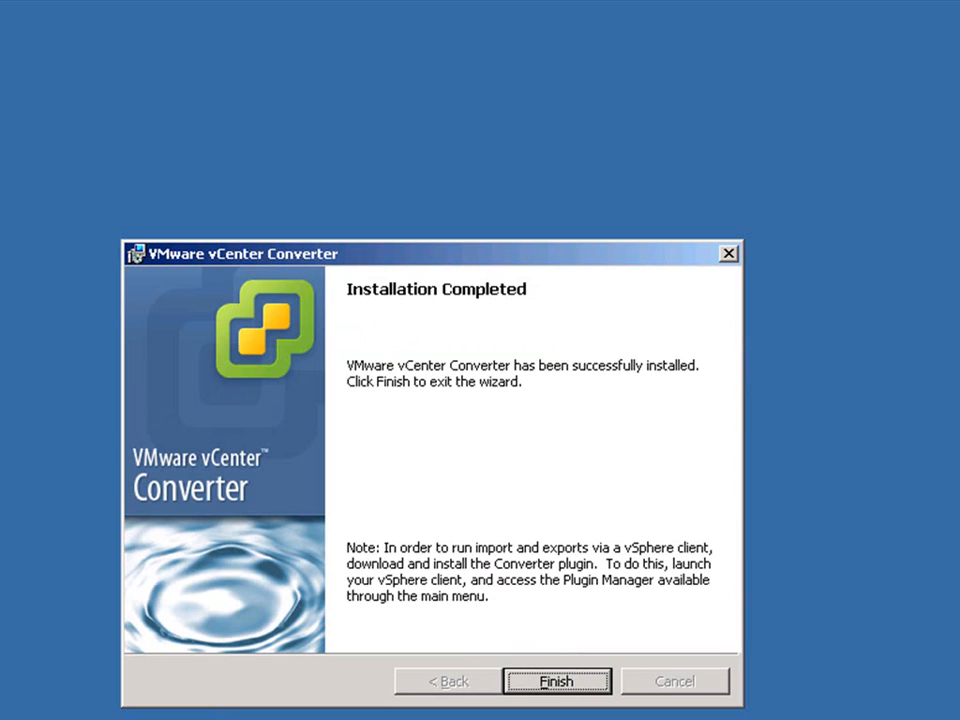
click(574, 686)
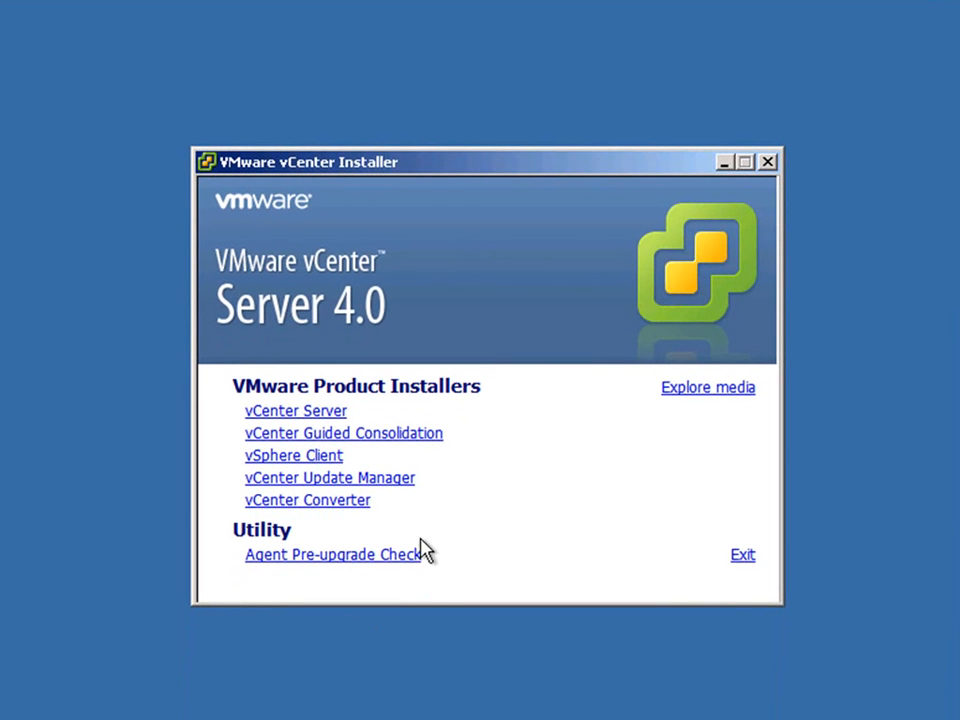
- Start Guided Consolidation setup in English (United States), accept its license, keep the default folder
click(414, 438)
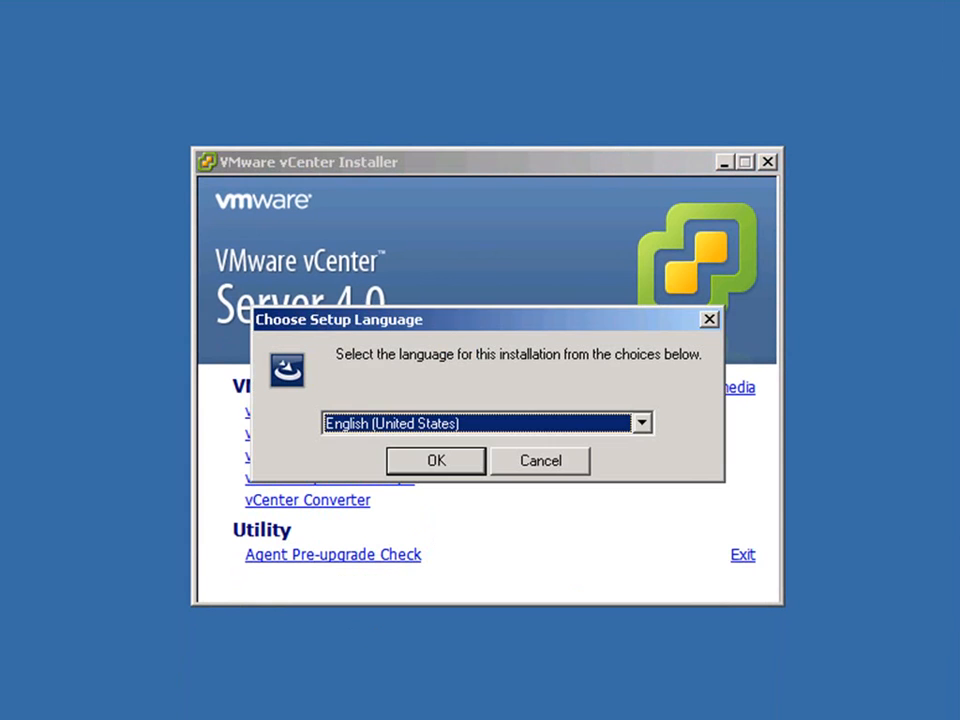
click(437, 462)
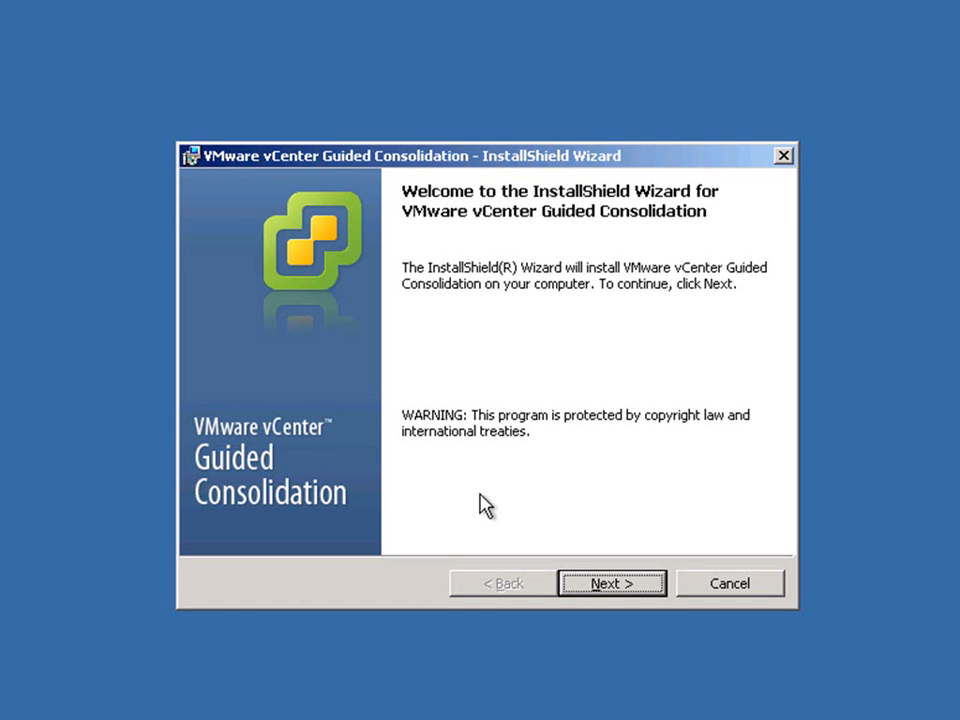
click(601, 590)
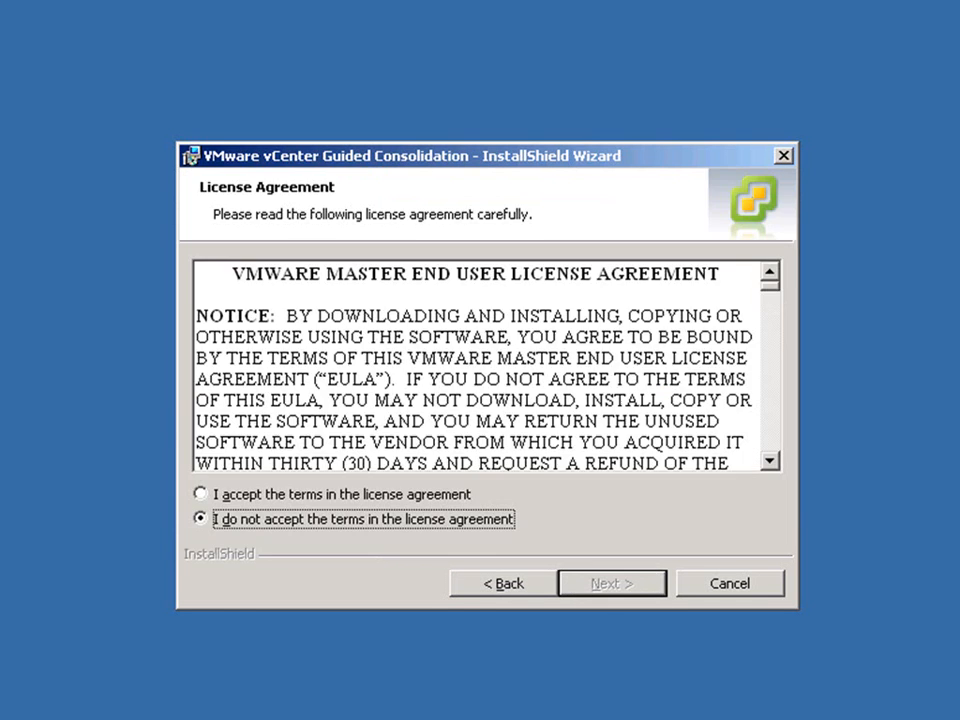
click(464, 494)
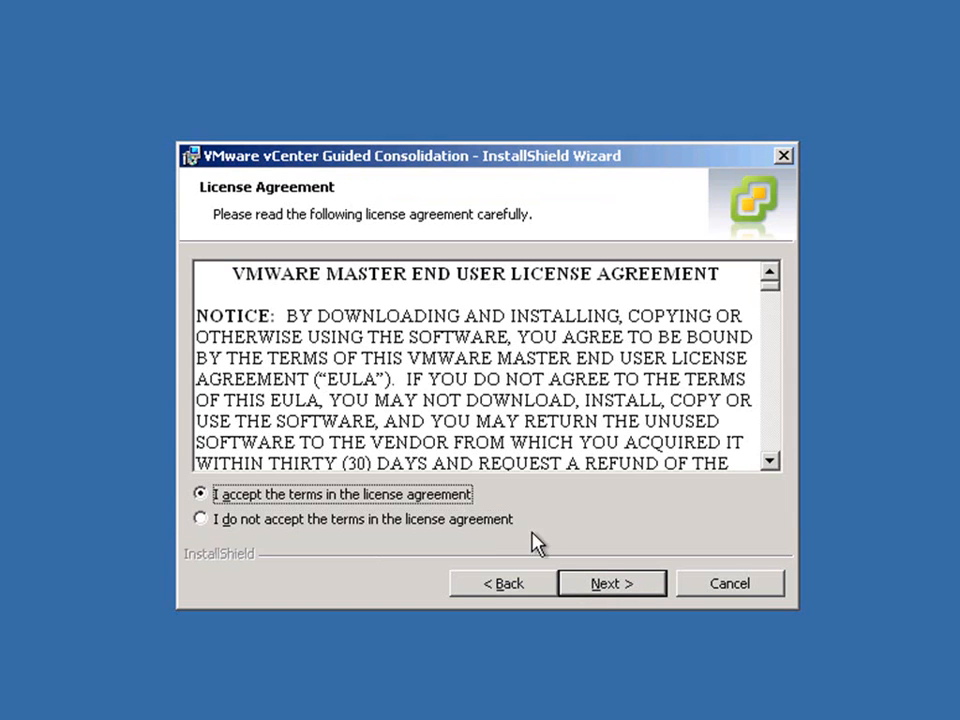
click(617, 588)
click(617, 588)
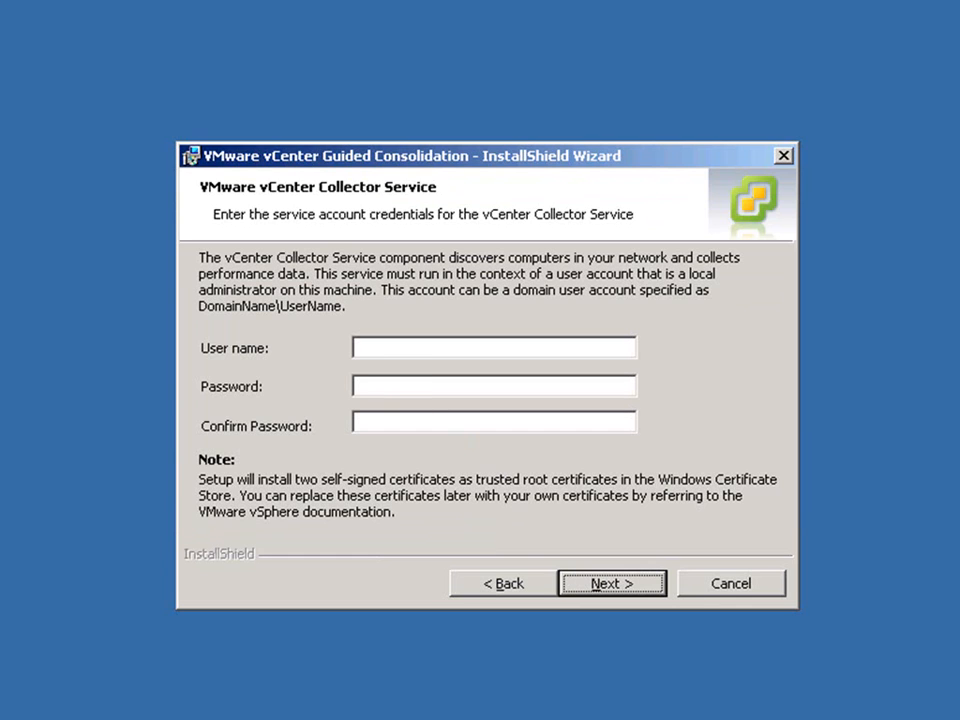
- Set the Collector Service account to administrator with the account password entered and confirmed
click(384, 347)
key(Tab)
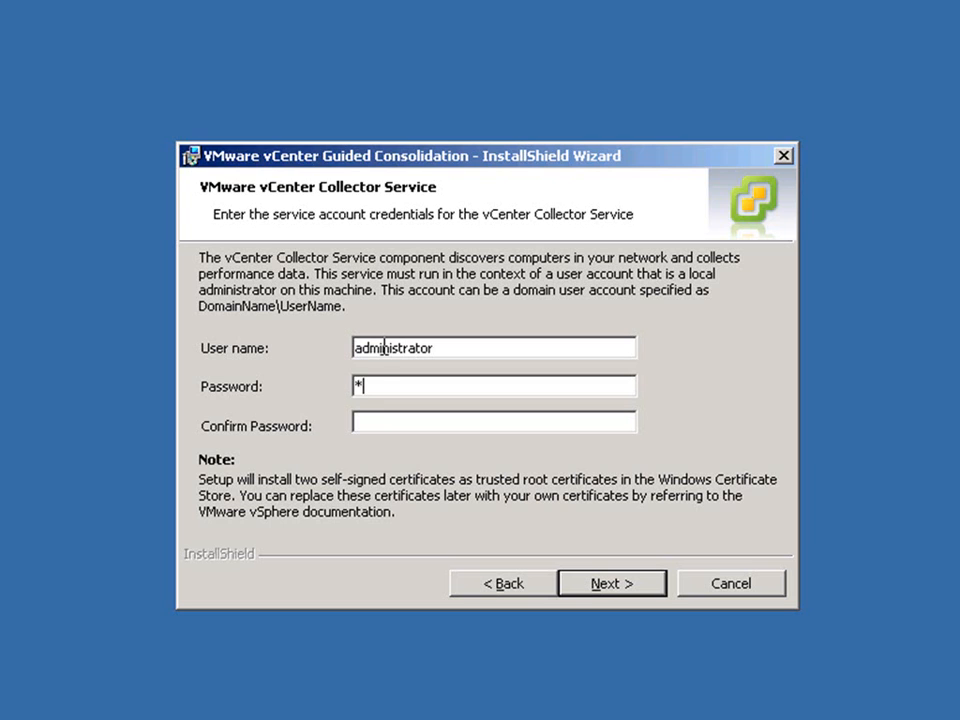
key(Tab)
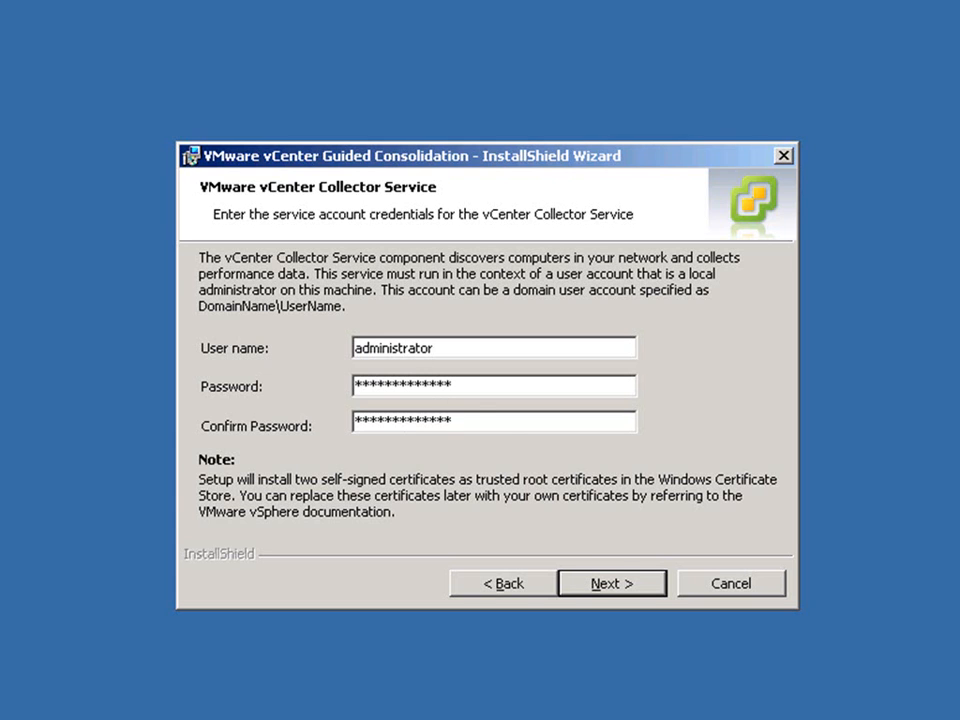
click(609, 585)
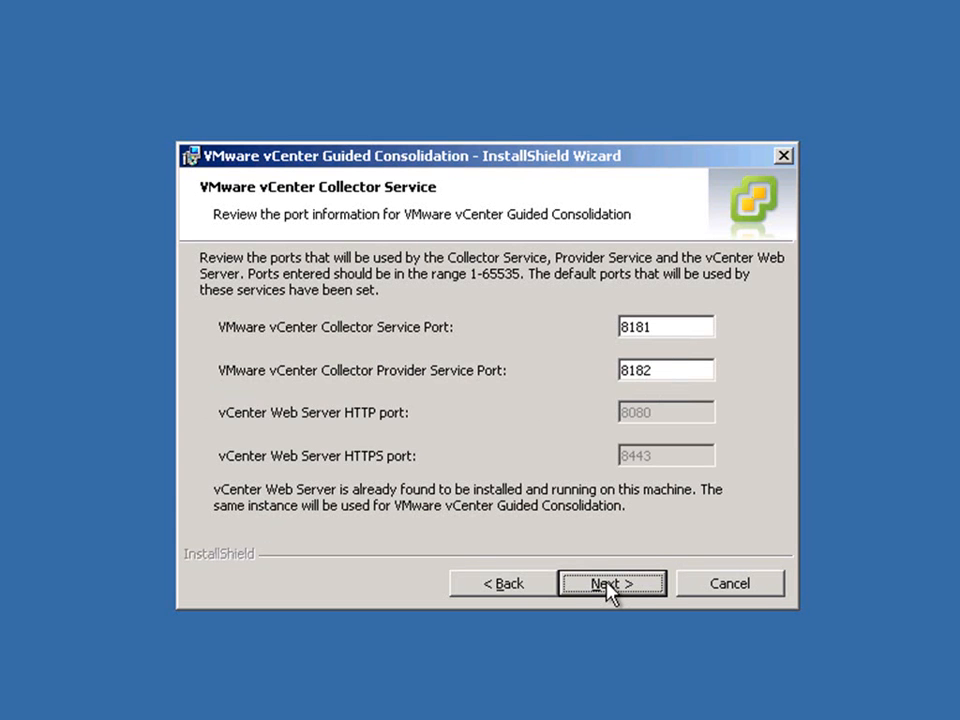
- Keep default ports and register with vCenter 10.12.251.23 as administrator, then install
click(609, 586)
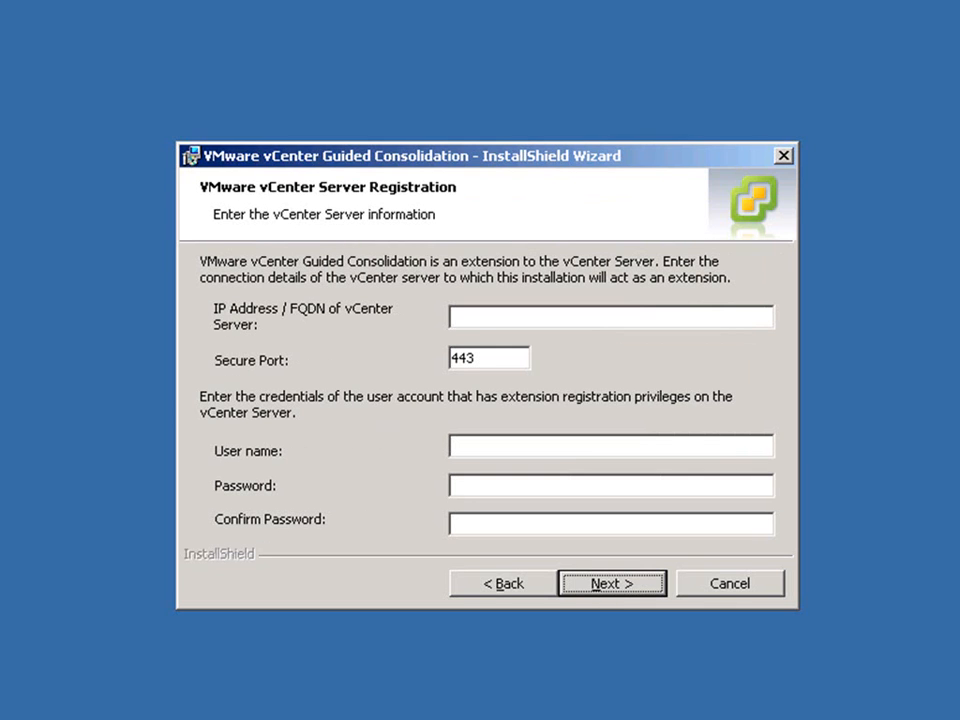
text(10.12)
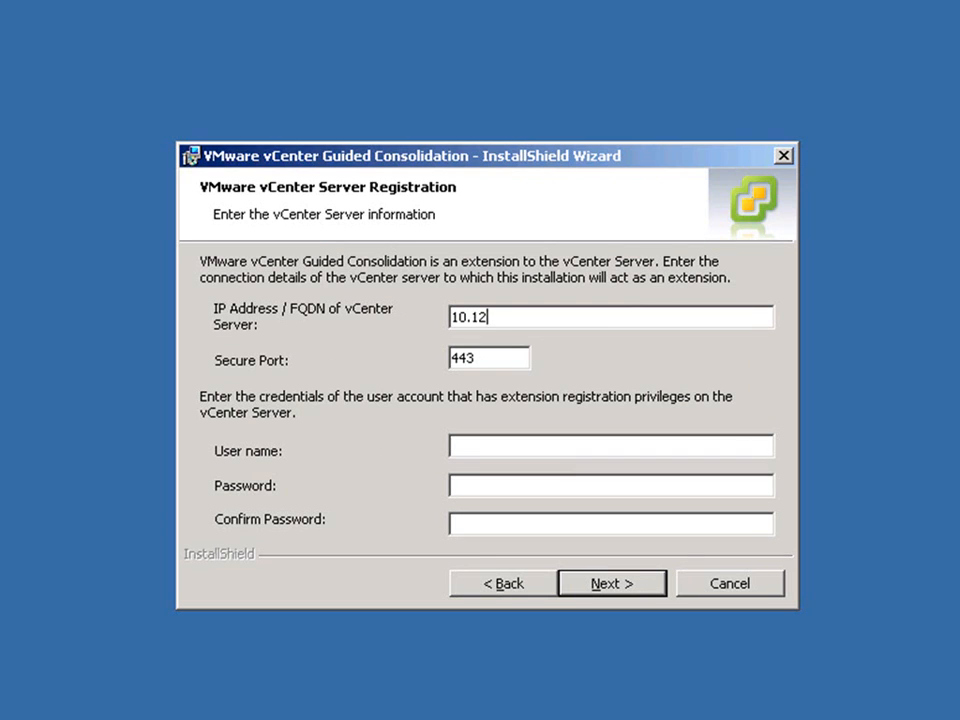
text(.251.23)
click(487, 450)
text(administrator)
key(Tab)
text(*************)
key(Tab)
text(*************)
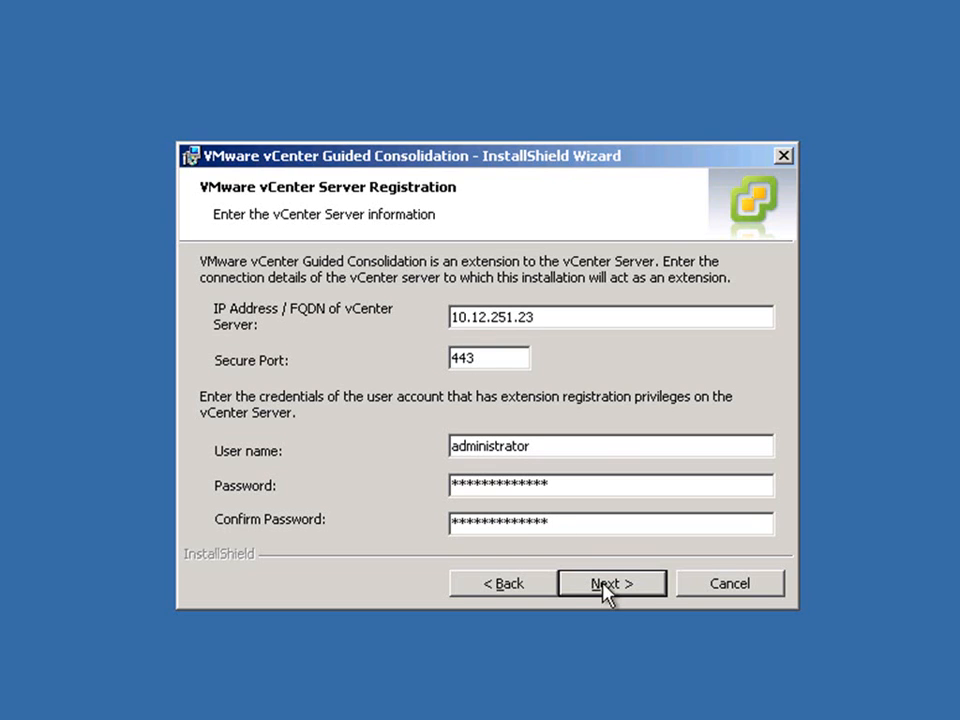
click(605, 588)
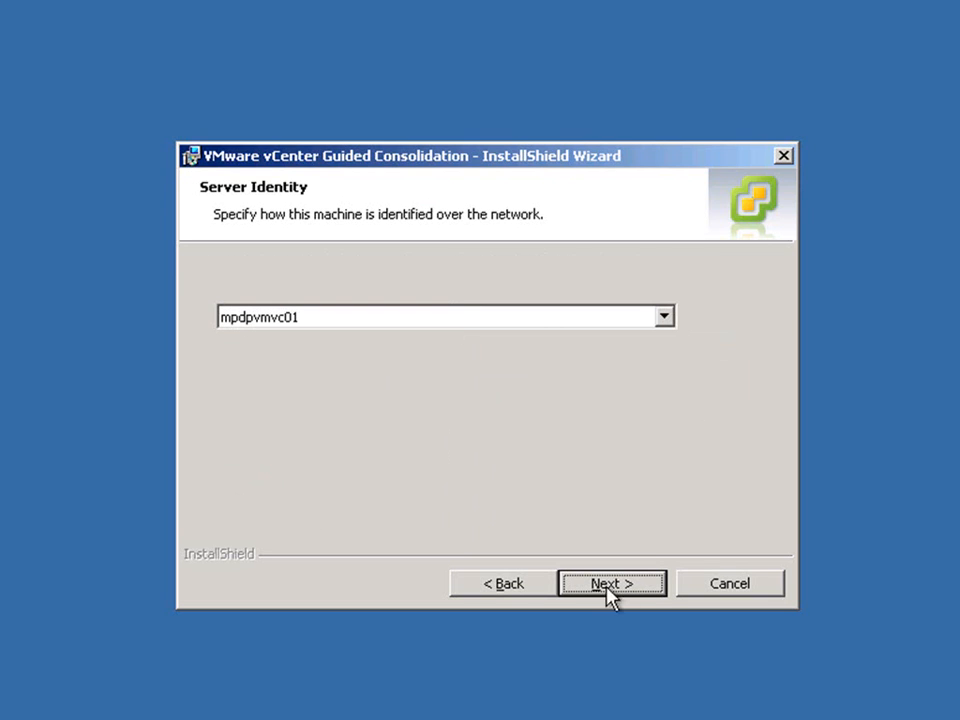
click(623, 588)
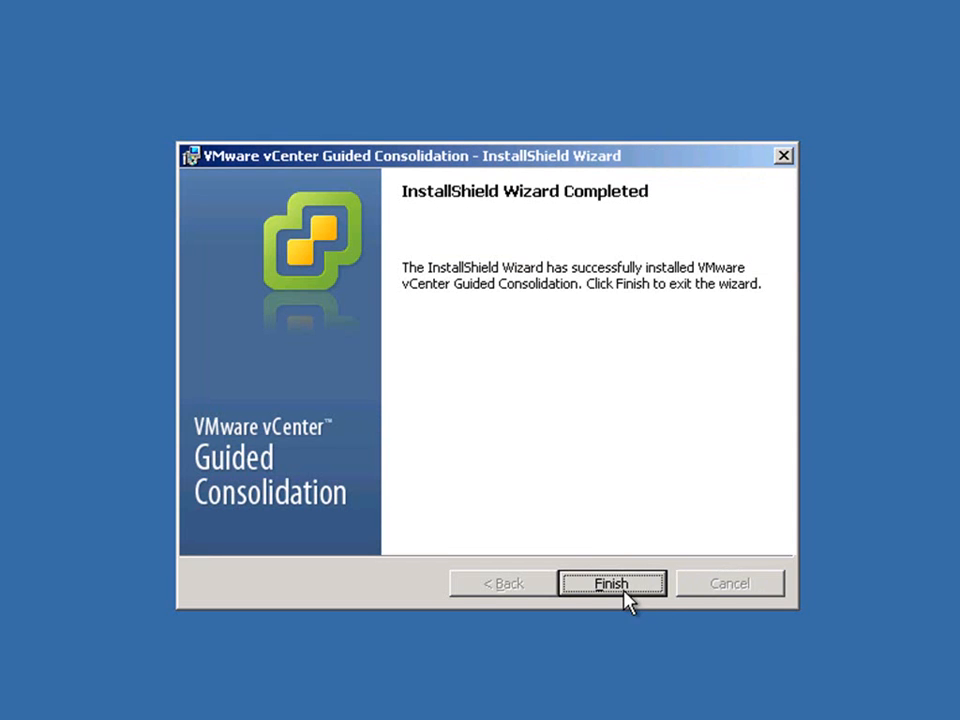
- Finish the Guided Consolidation wizard and close the vCenter Installer window
click(611, 583)
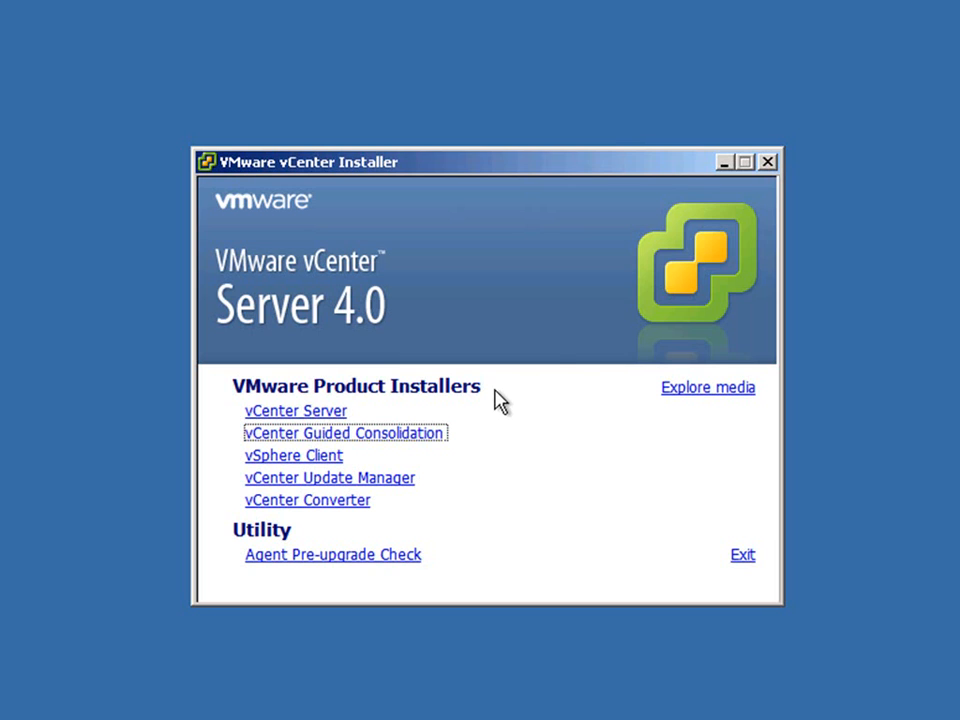
click(767, 162)
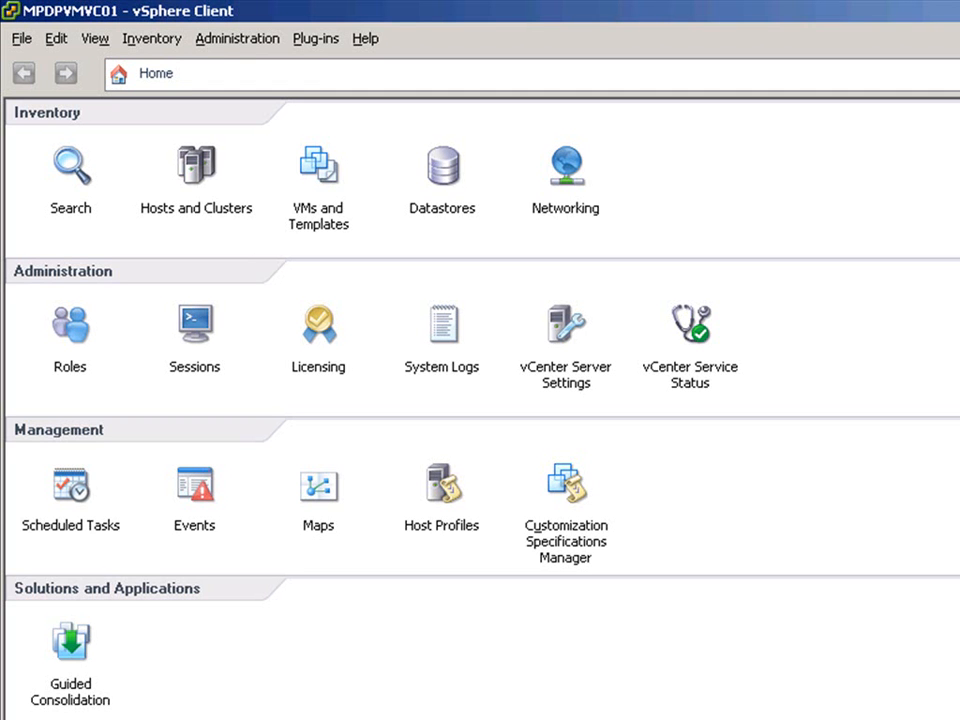
- In Manage Plug-ins, install the Converter Enterprise plug-in, then download the Update Manager extension
click(322, 44)
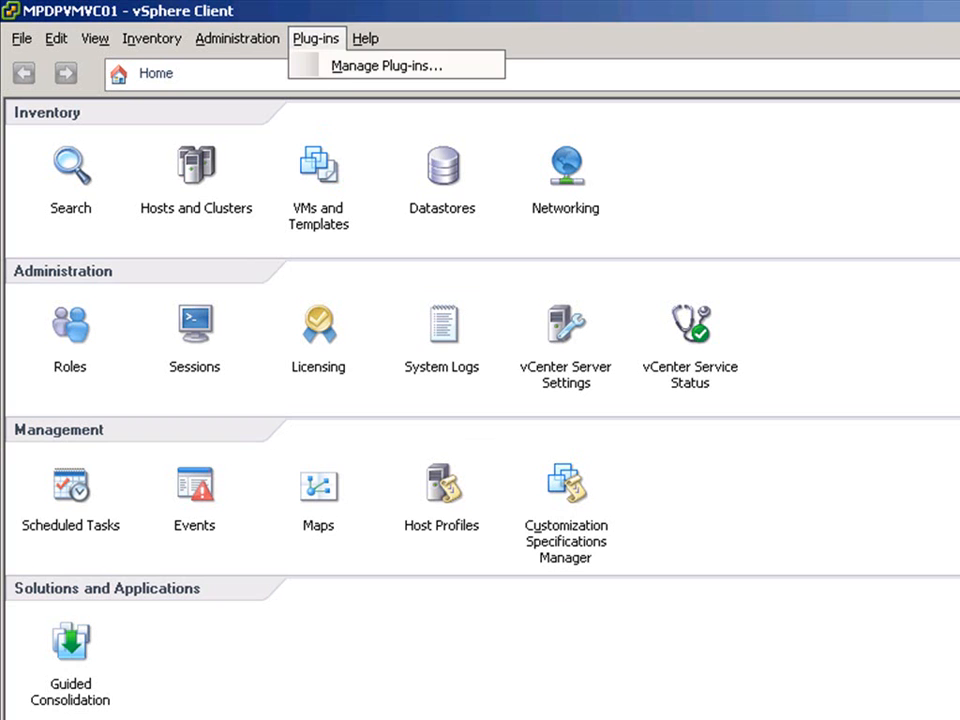
click(336, 68)
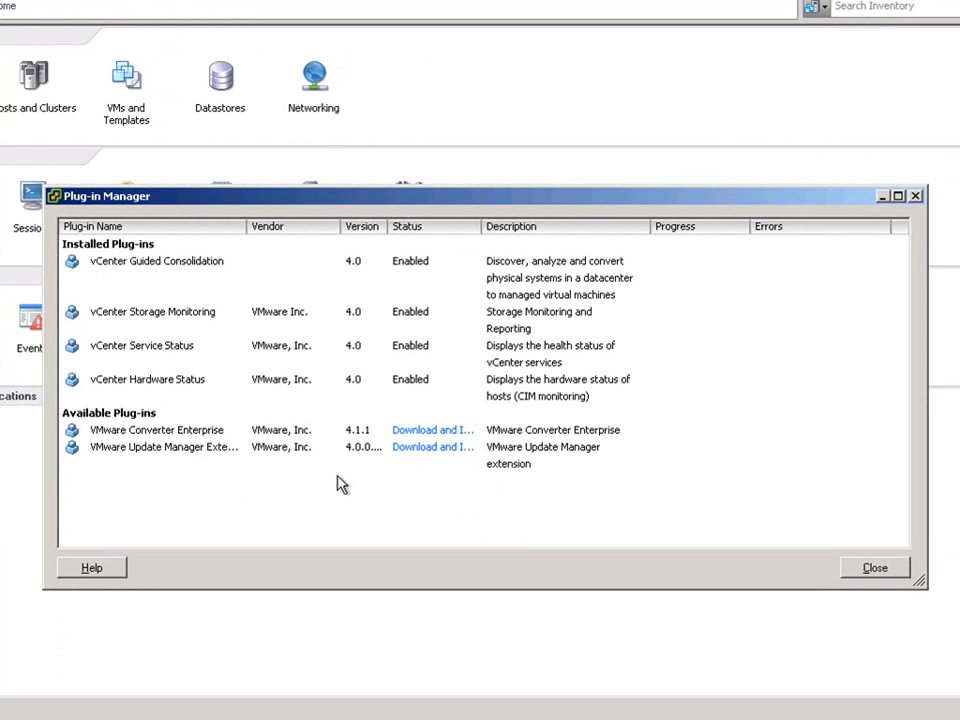
click(422, 436)
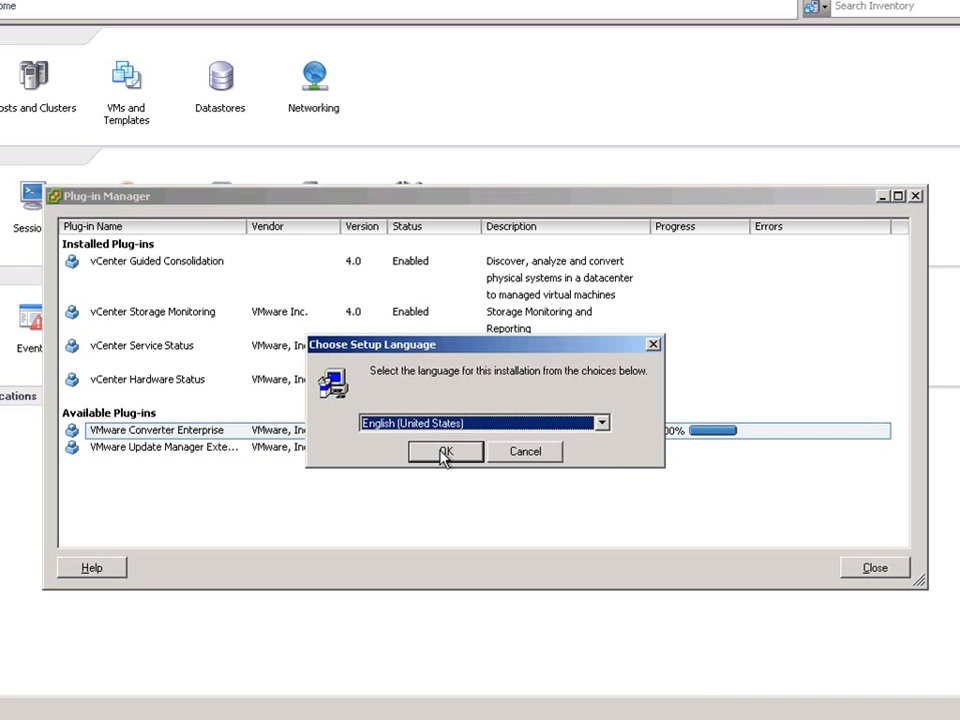
click(444, 453)
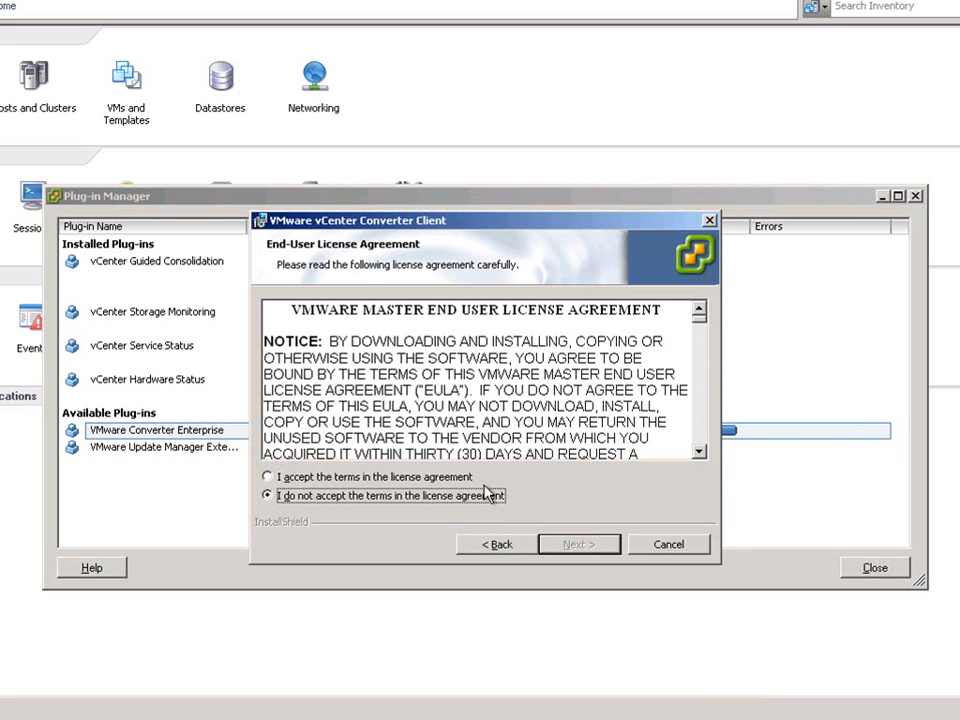
click(465, 478)
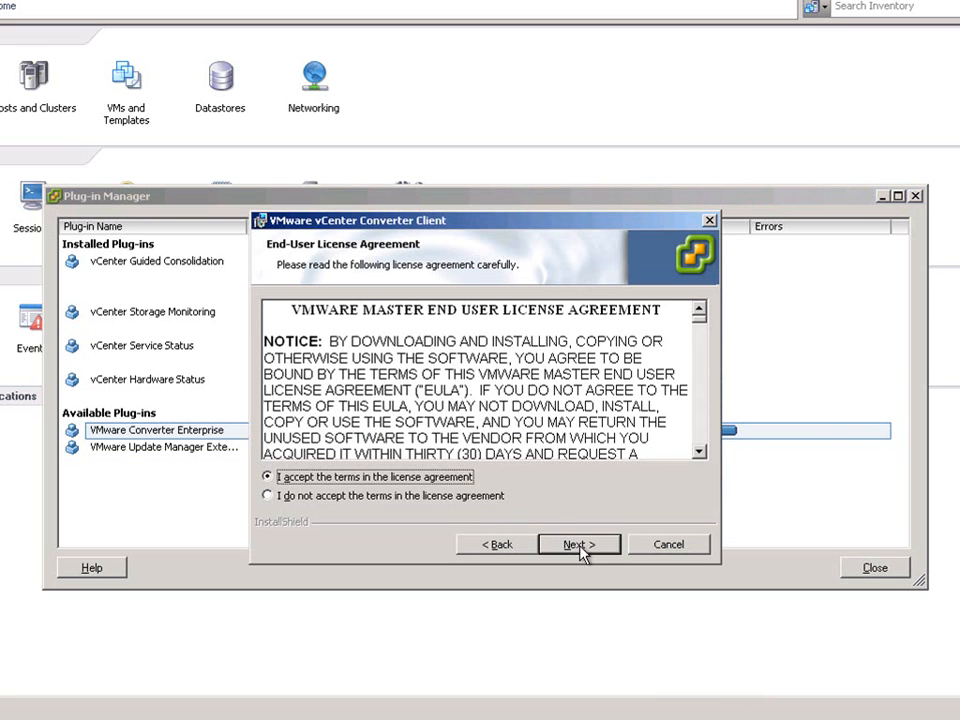
click(578, 547)
click(578, 543)
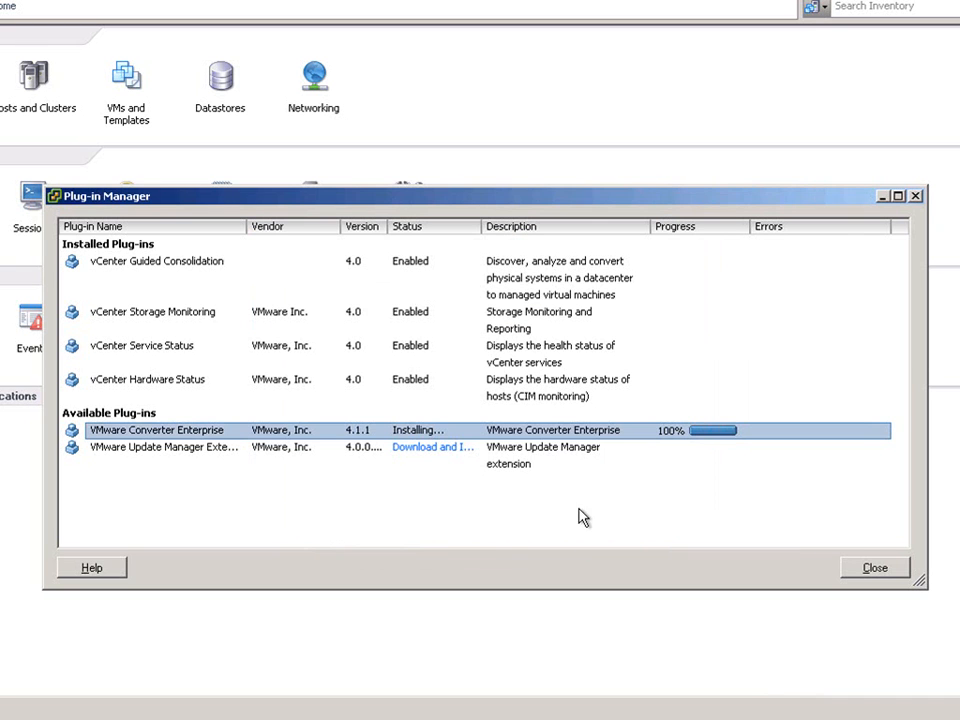
click(446, 449)
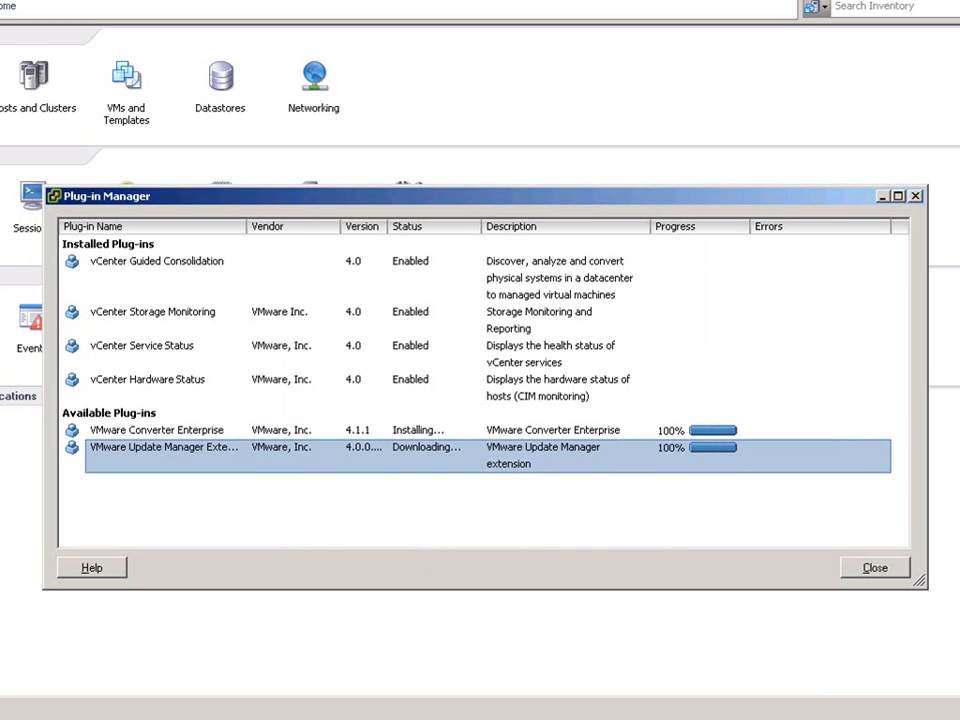
- Install the Update Manager client plug-in and trust the 10.12.251.23 certificate
click(456, 455)
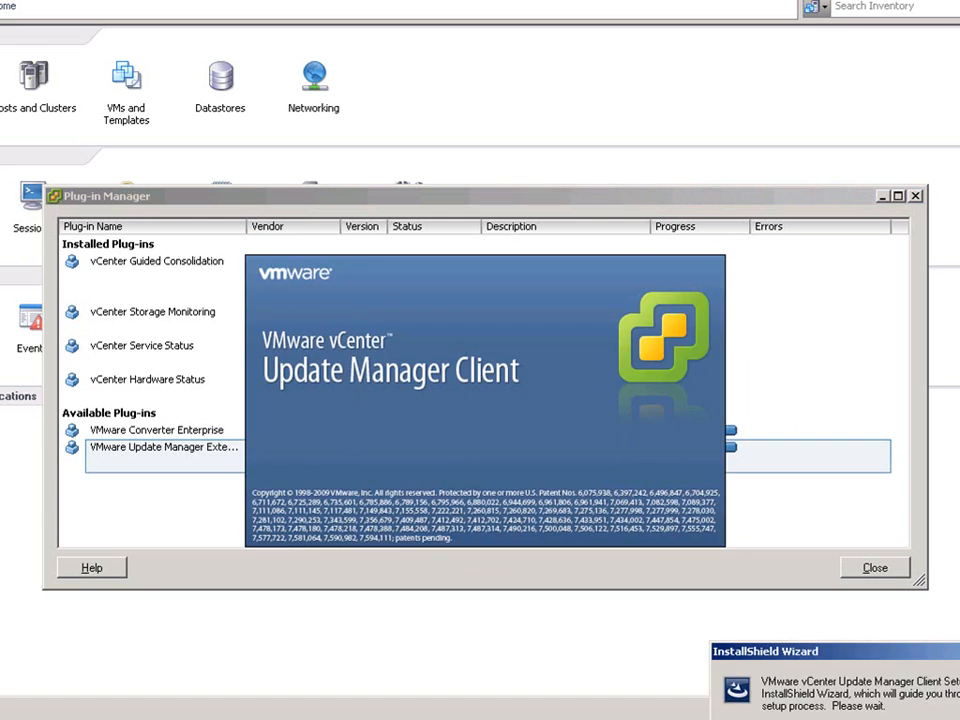
click(574, 546)
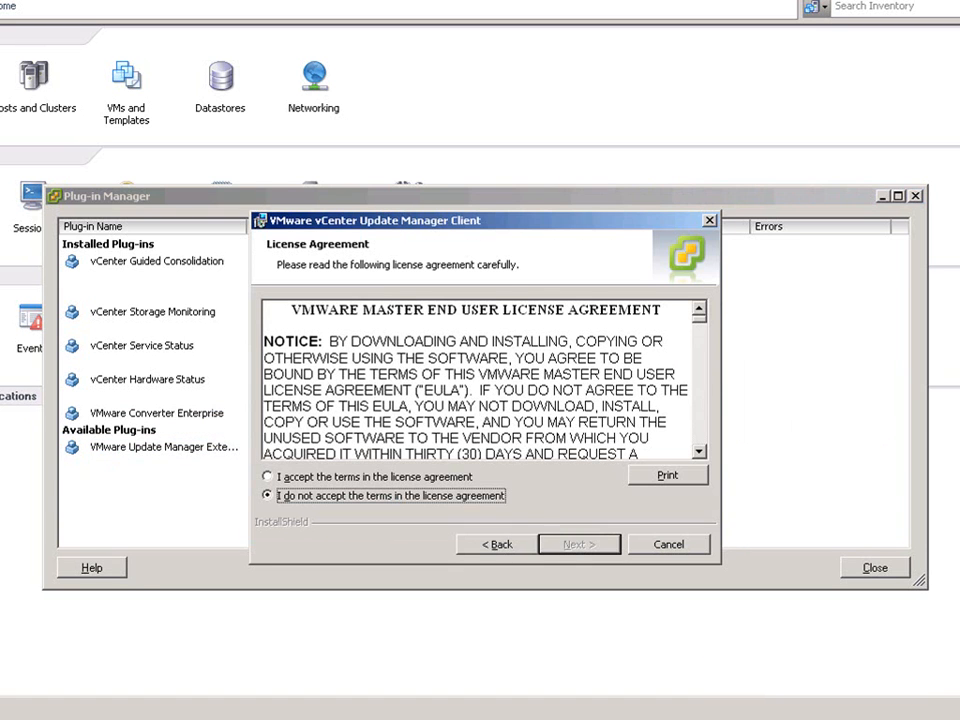
click(458, 477)
click(574, 544)
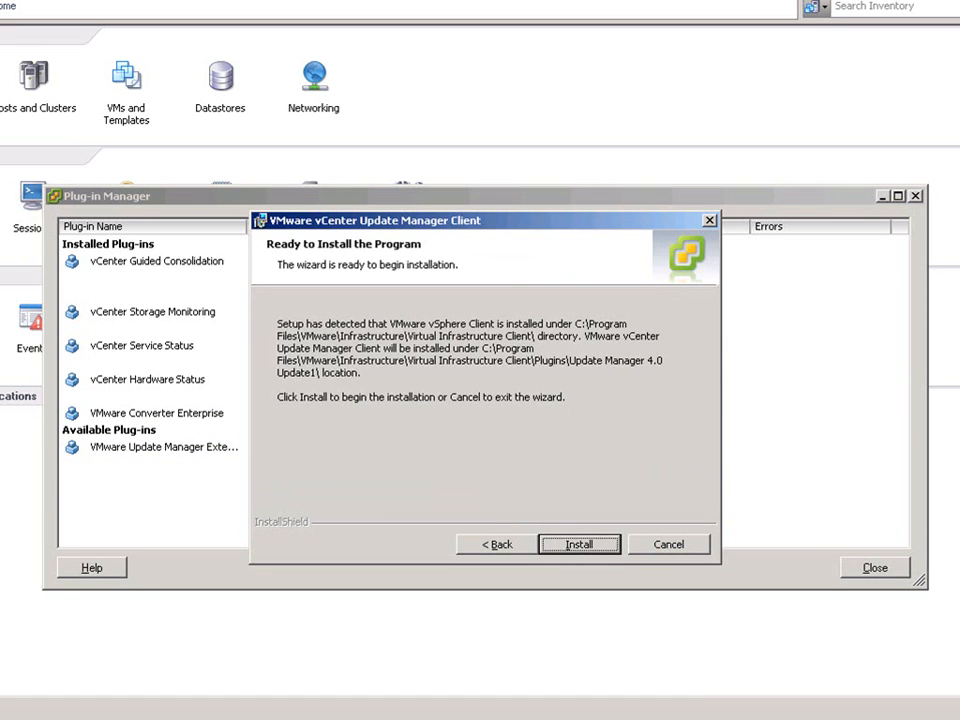
click(579, 544)
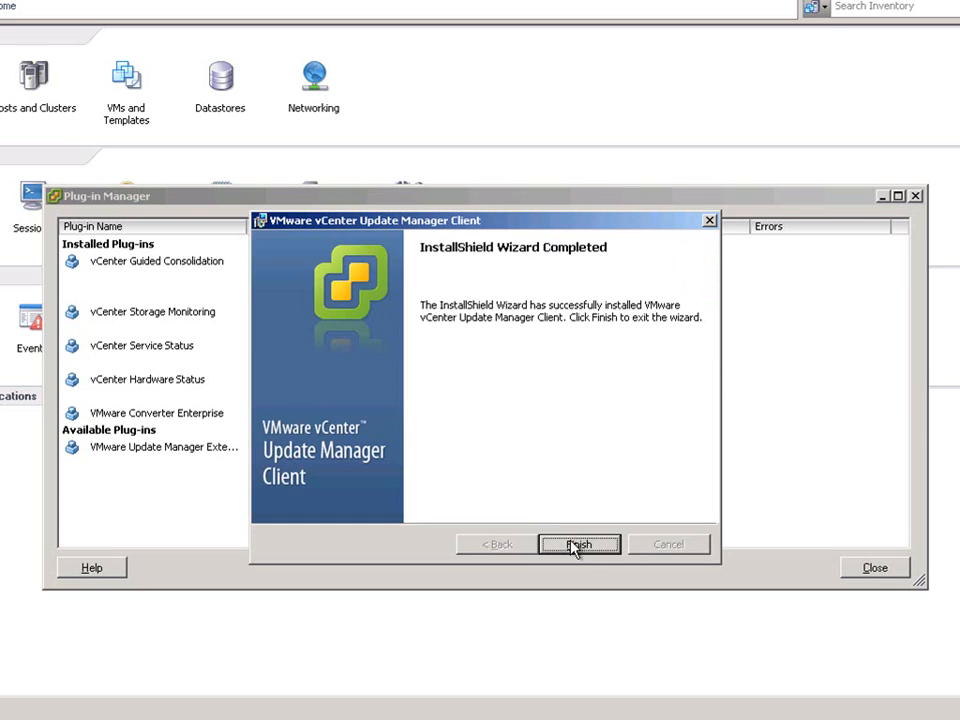
click(577, 546)
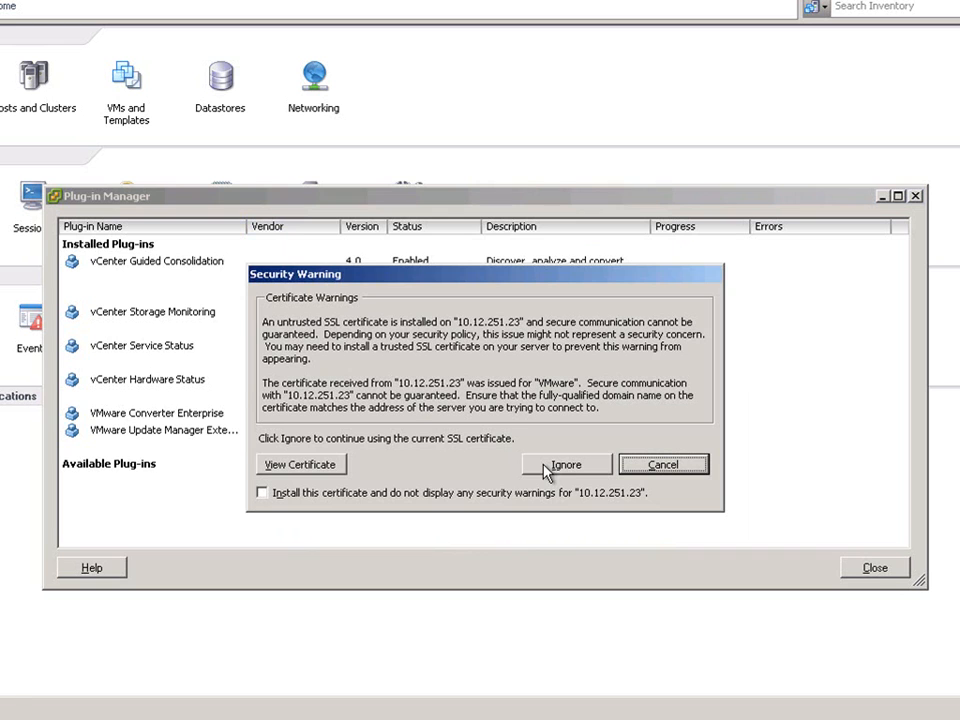
click(528, 494)
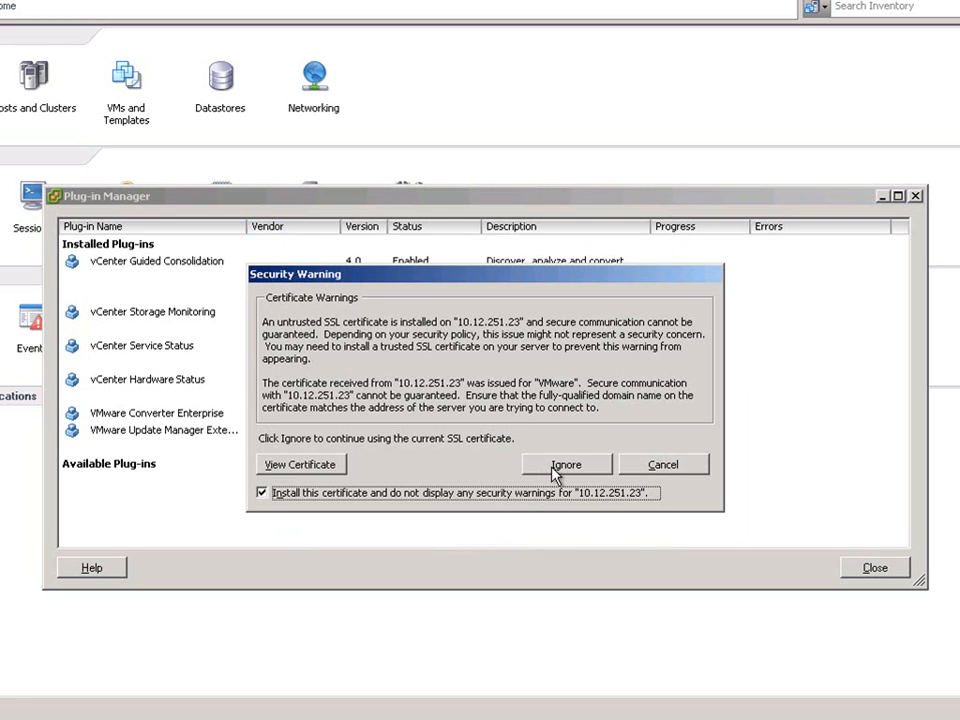
click(555, 468)
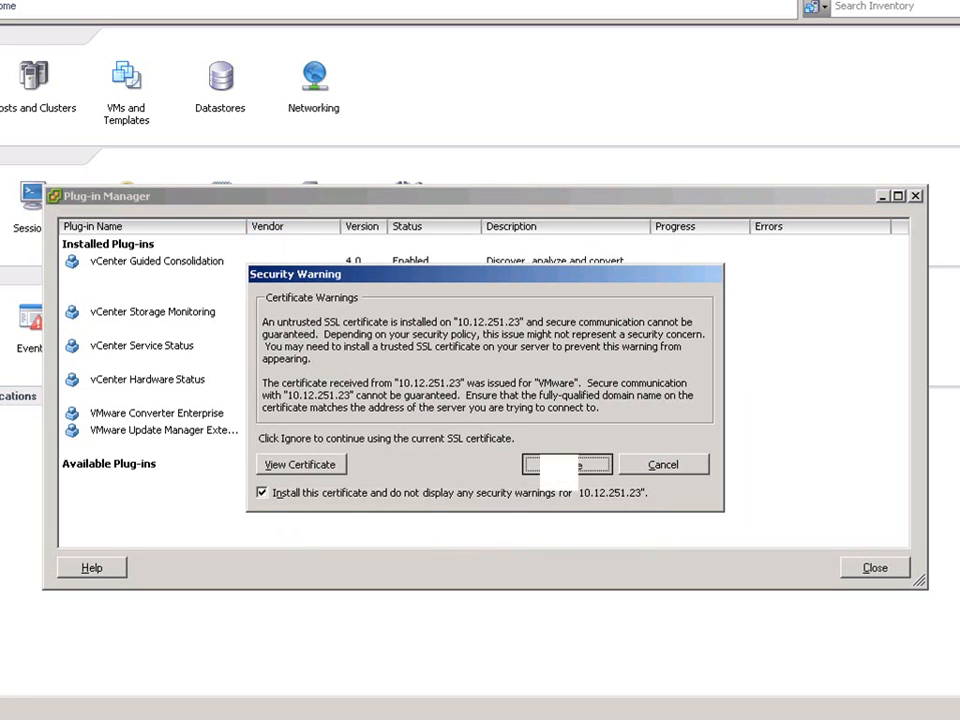
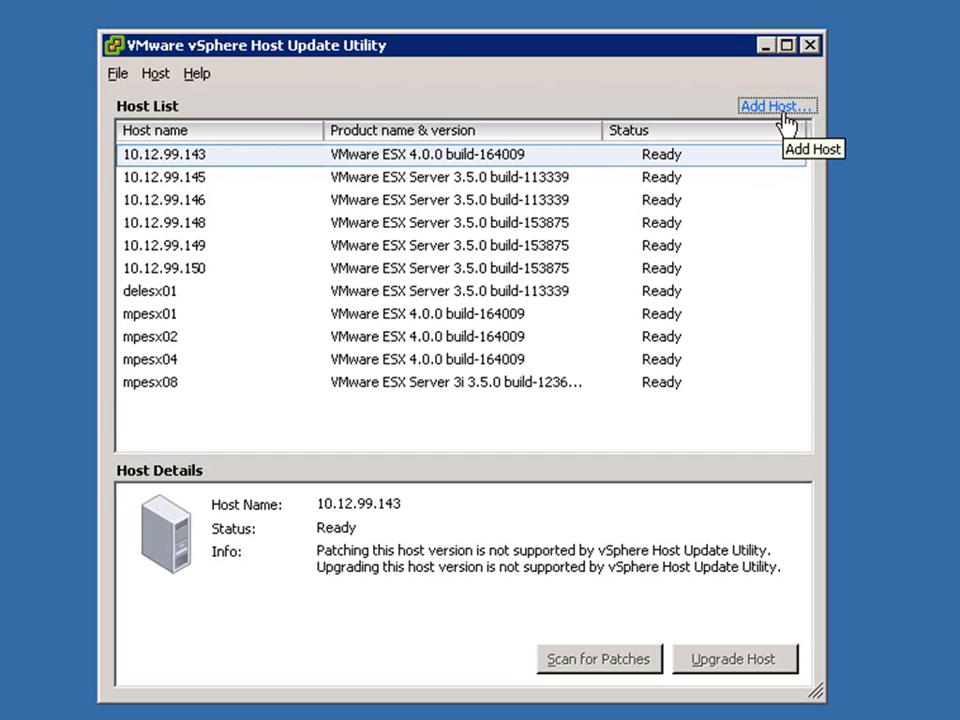
- Start upgrading 10.12.99.150 from D:\esx-DVD-4.0.0-164009.iso and accept the license terms
click(200, 277)
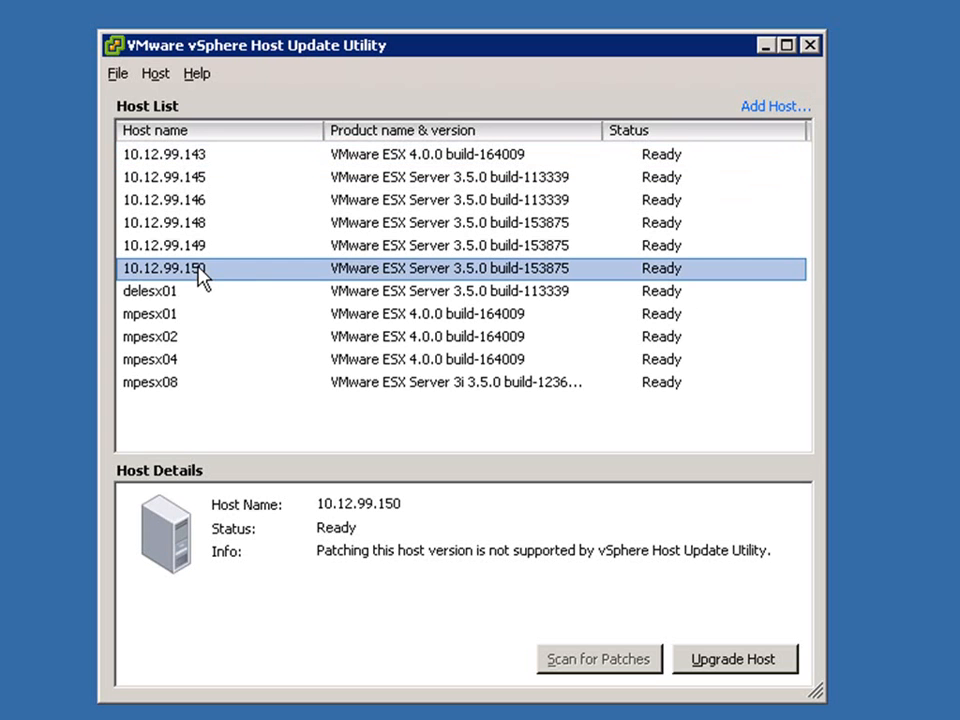
click(733, 664)
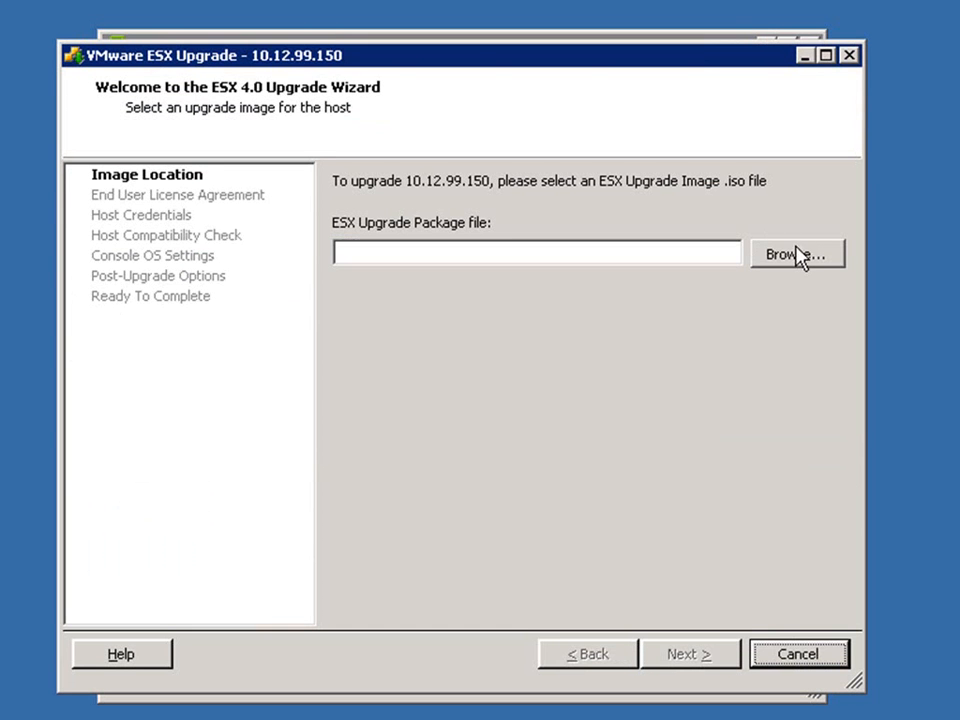
click(795, 256)
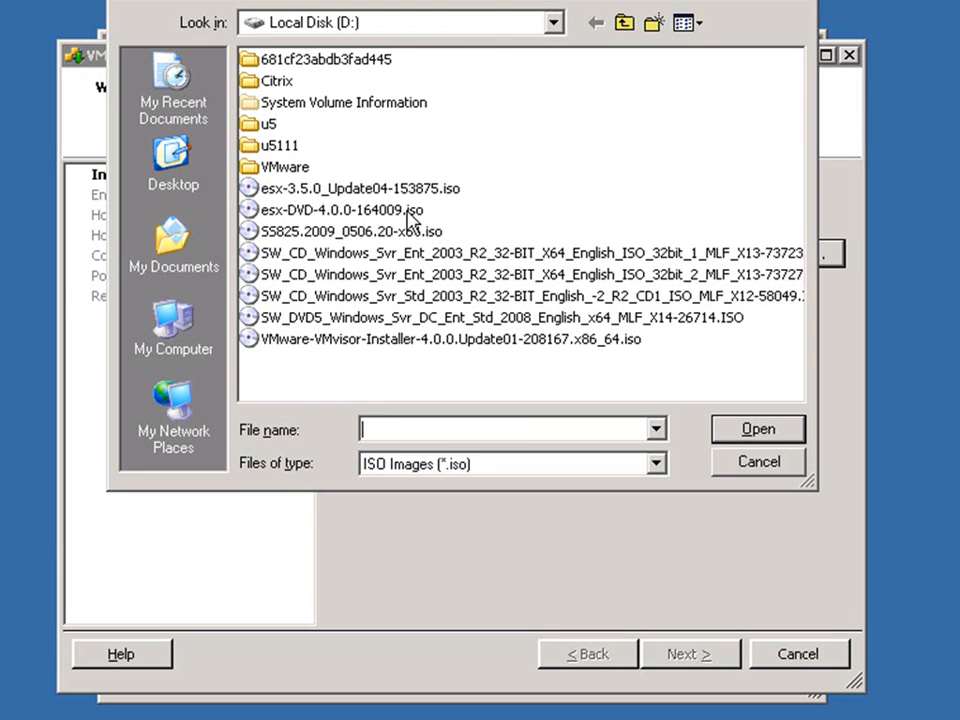
click(412, 212)
click(772, 435)
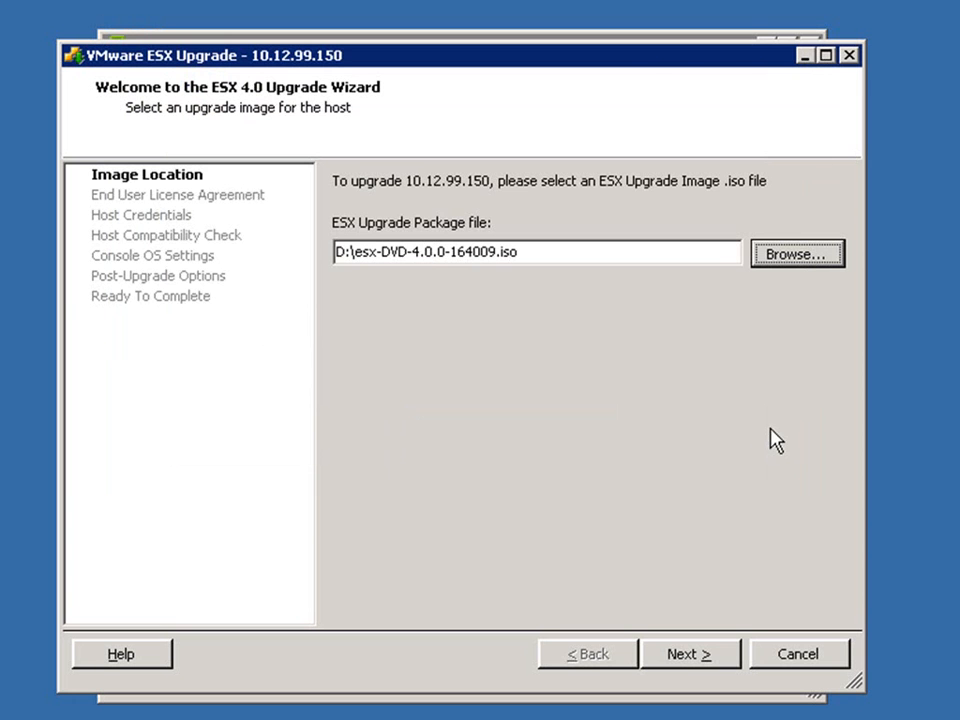
click(692, 655)
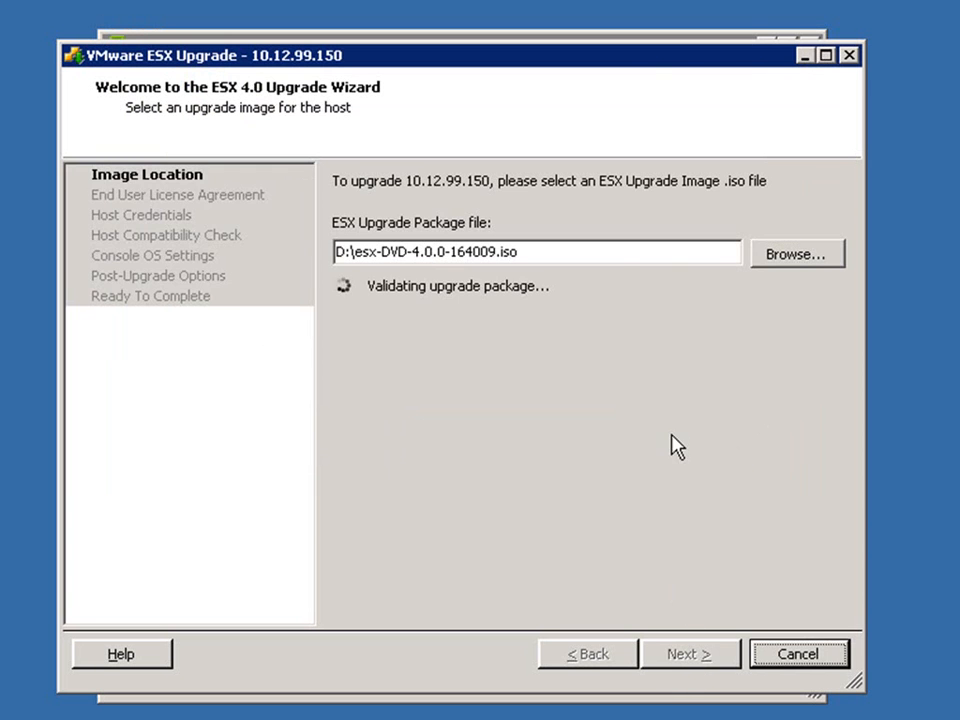
click(367, 591)
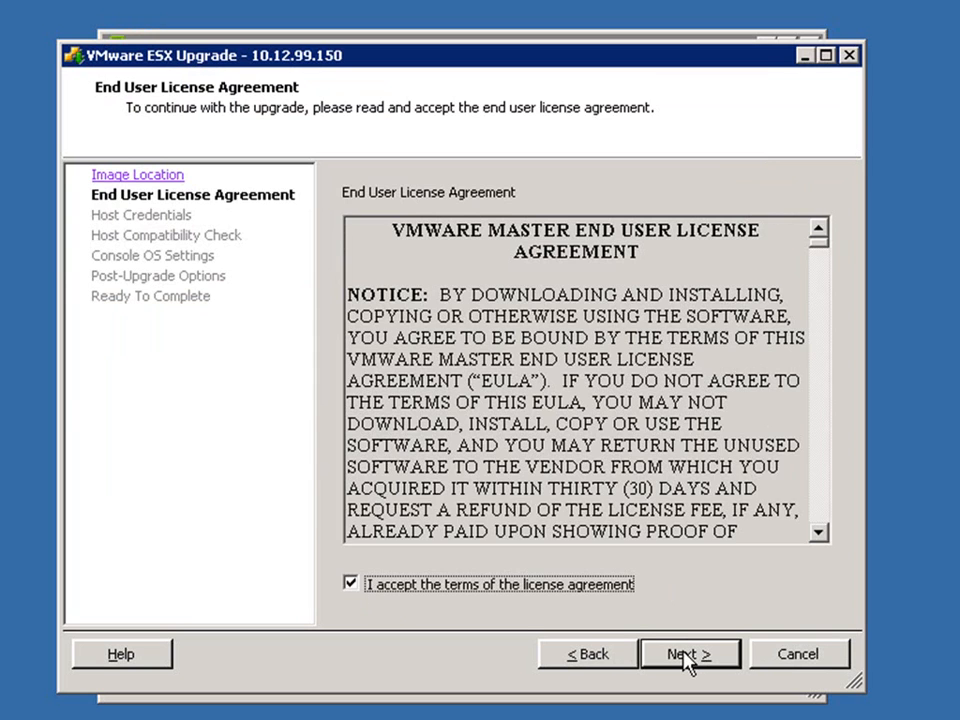
- Enter the root password for 10.12.99.150 and pass the compatibility check
click(687, 656)
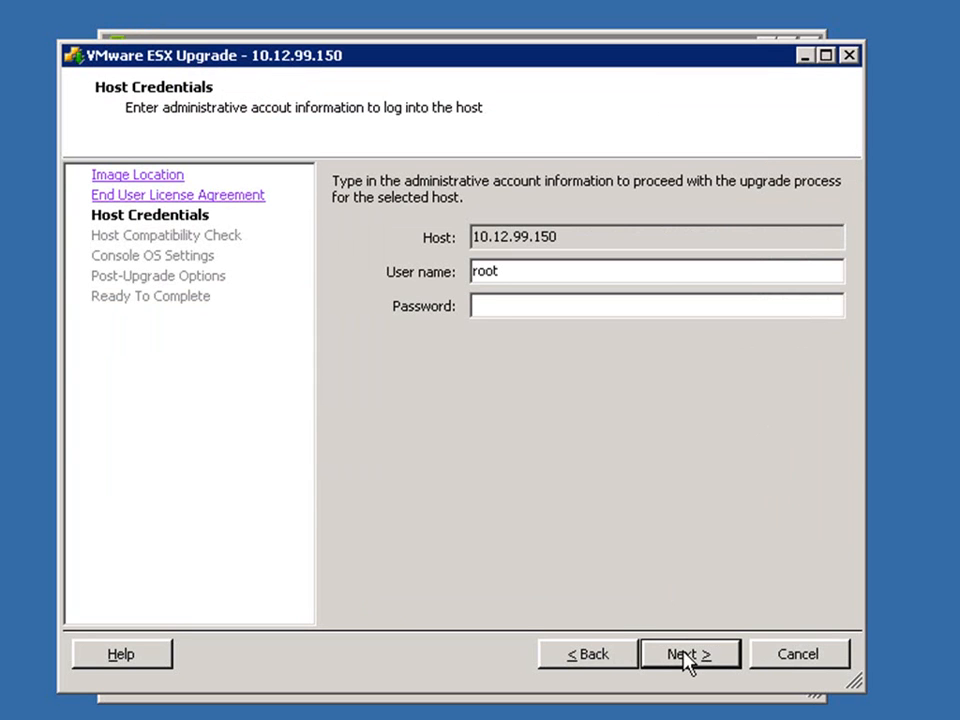
click(489, 305)
text(*************)
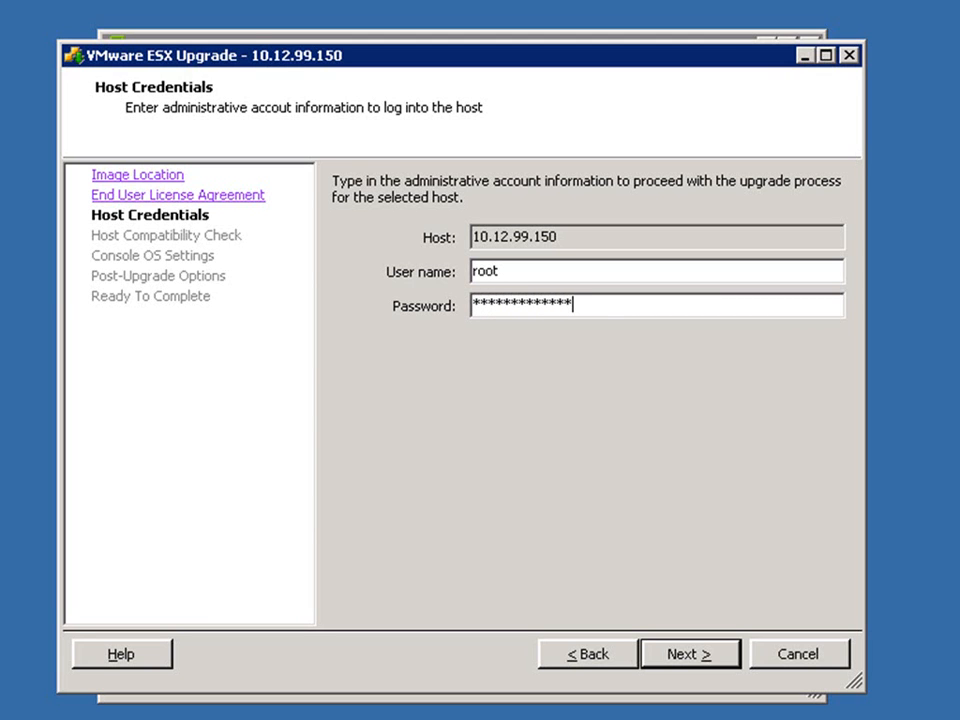
click(642, 663)
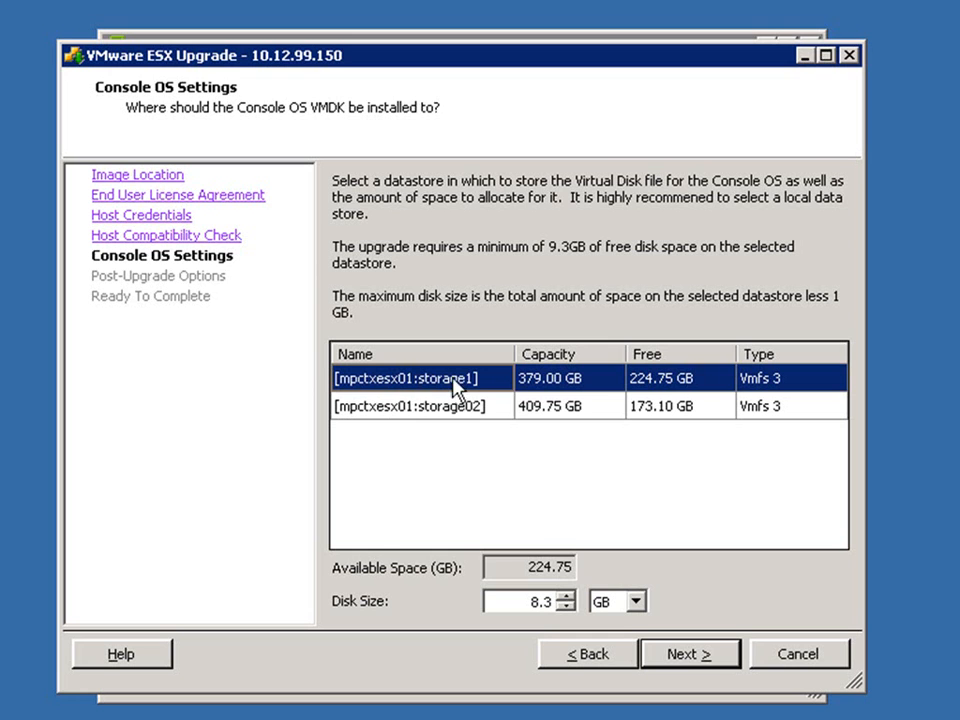
- Keep storage1 at 8.3 GB and leave the post-upgrade script disabled
click(690, 656)
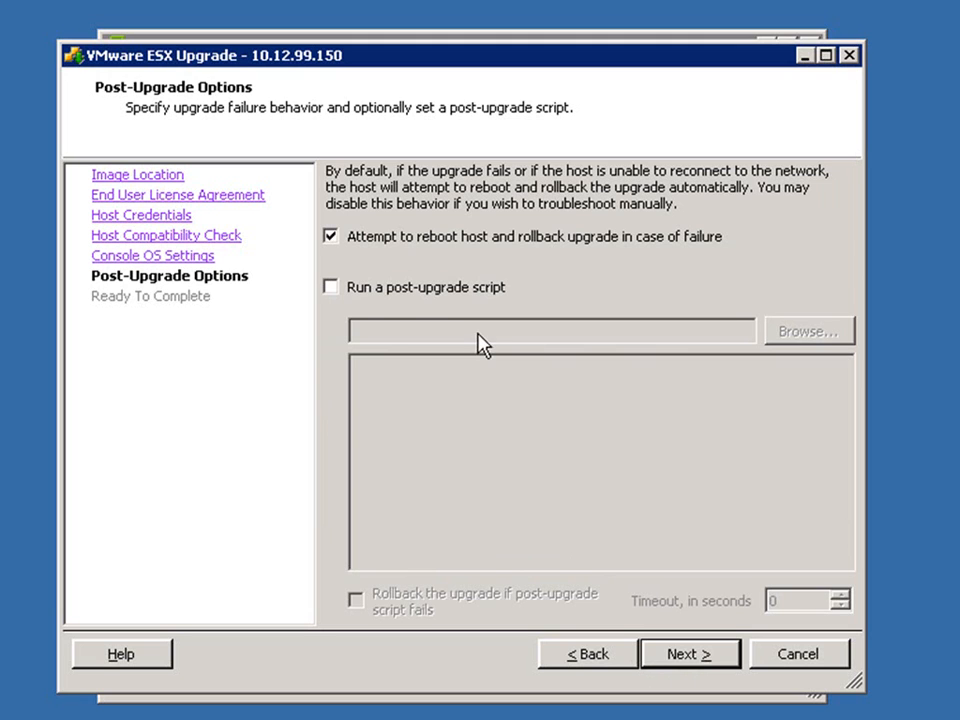
click(357, 290)
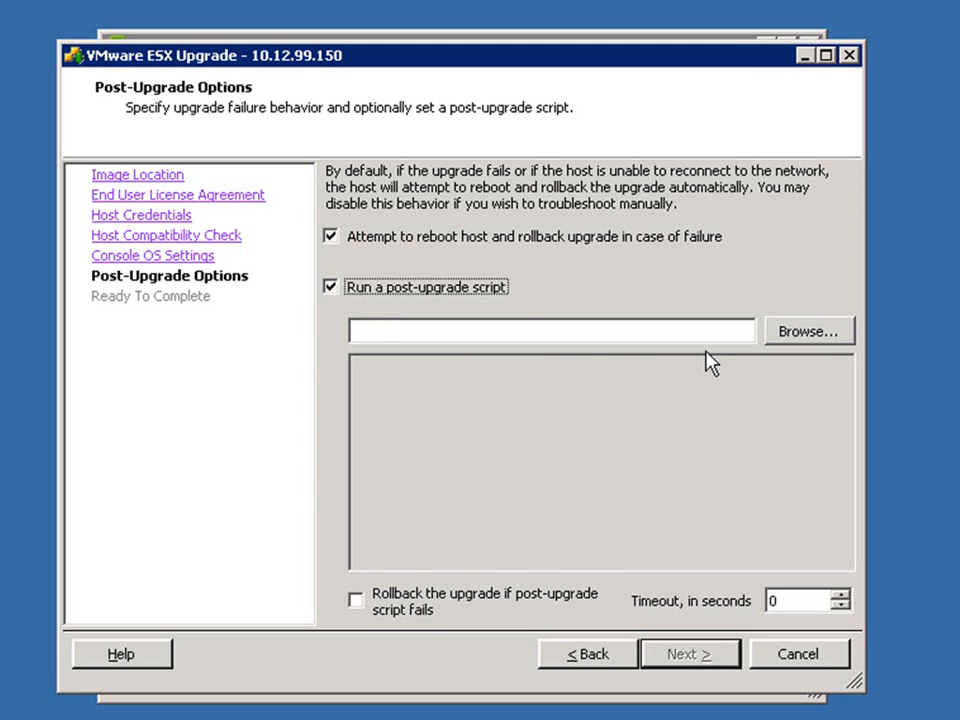
click(358, 289)
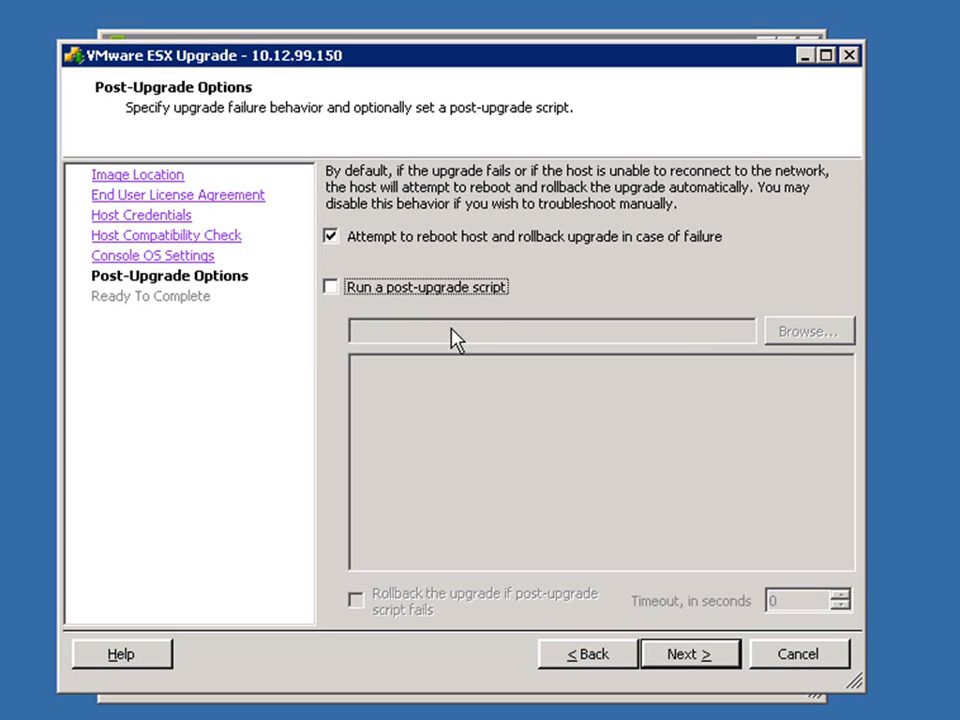
click(683, 660)
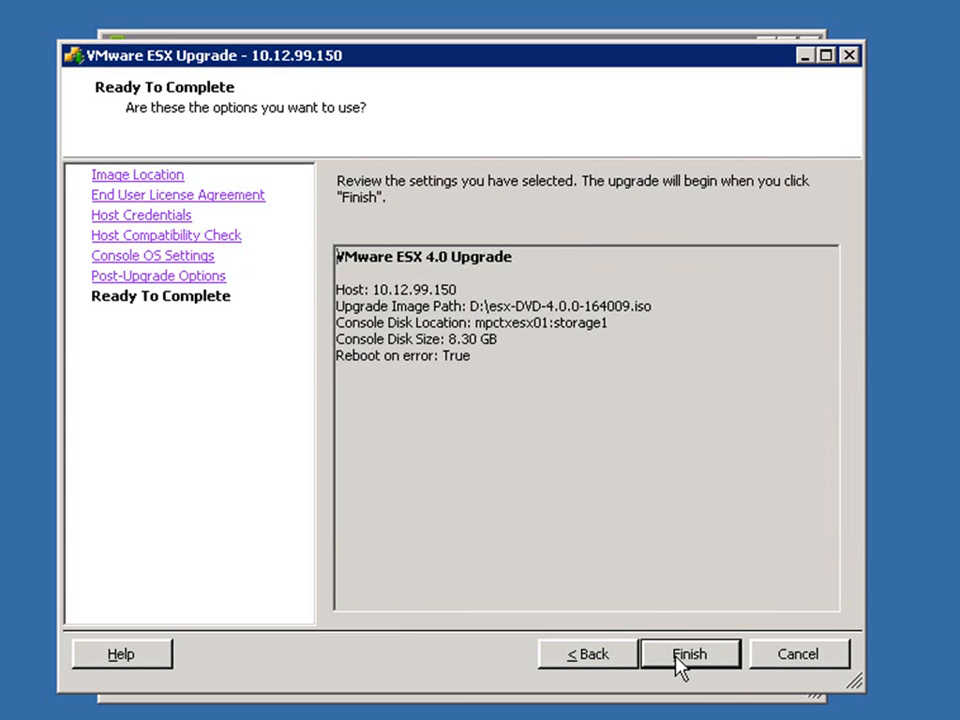
- Run the upgrade so 10.12.99.150 moves to ESX 4.0.0 build-164009
click(678, 662)
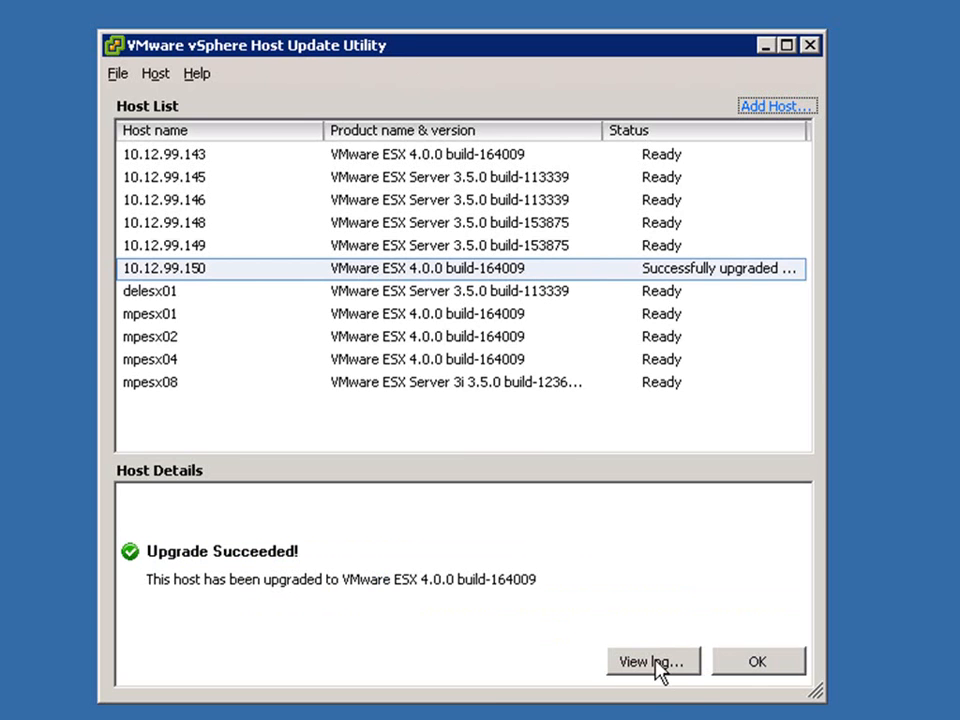
- Dismiss the Upgrade Succeeded message, check host mpesx04, and close the Host Update Utility
click(758, 662)
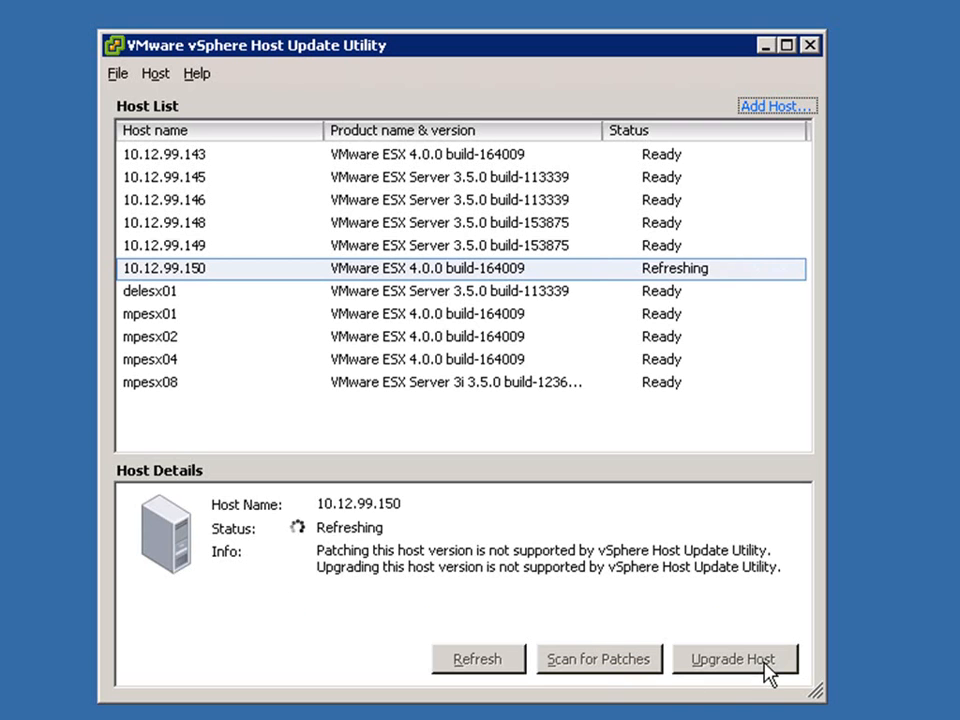
click(414, 362)
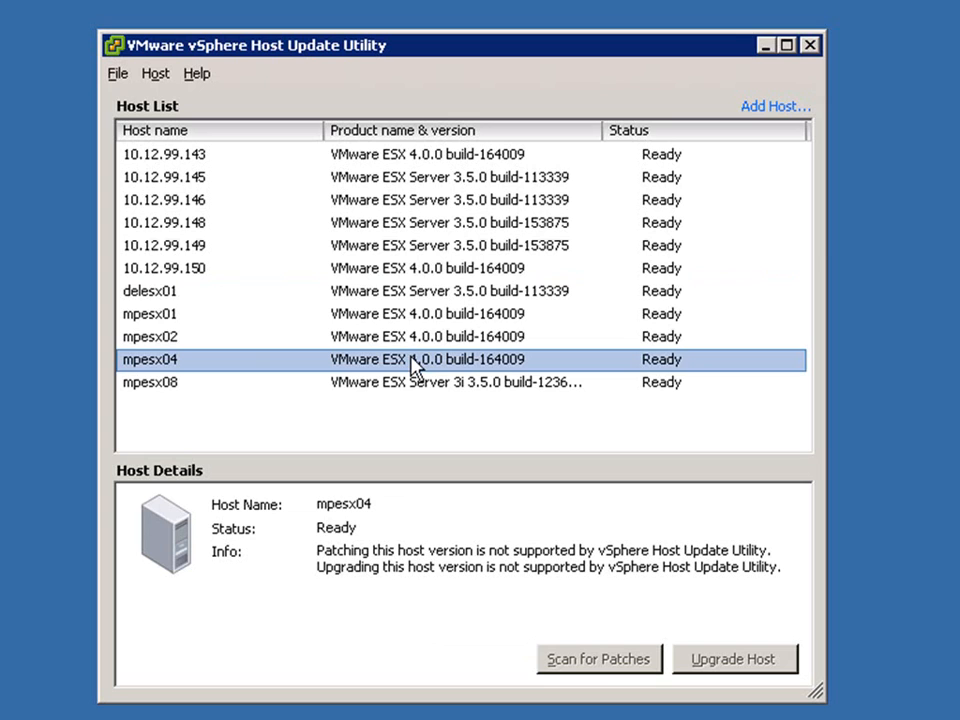
click(811, 46)
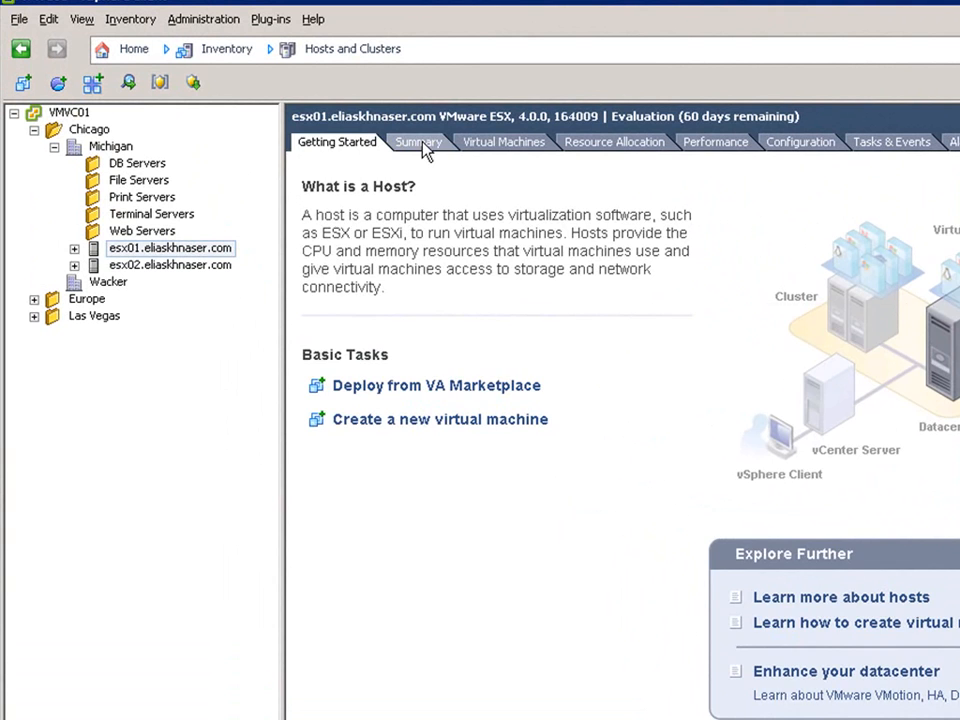
- Review esx01's Summary, then expand the host and view MPCTXICON01's Summary
click(420, 143)
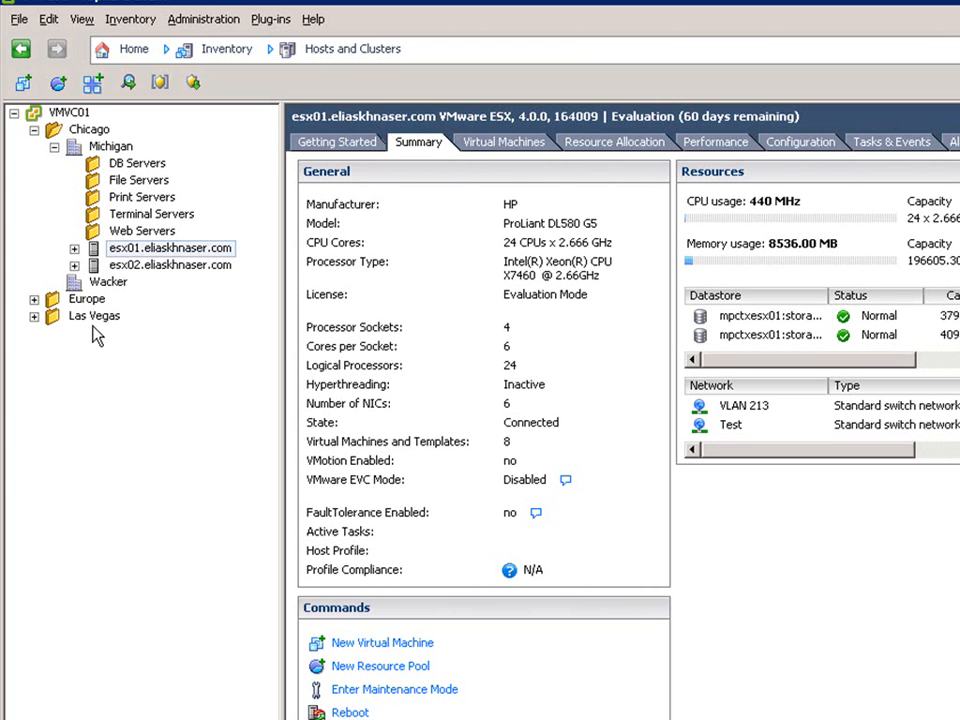
click(74, 248)
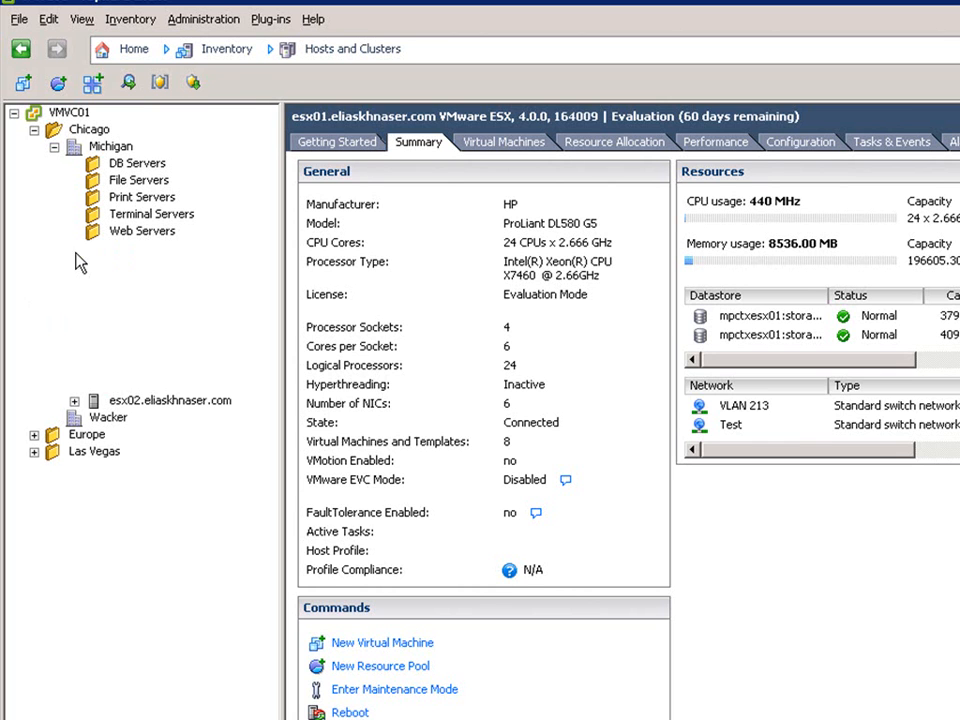
click(145, 282)
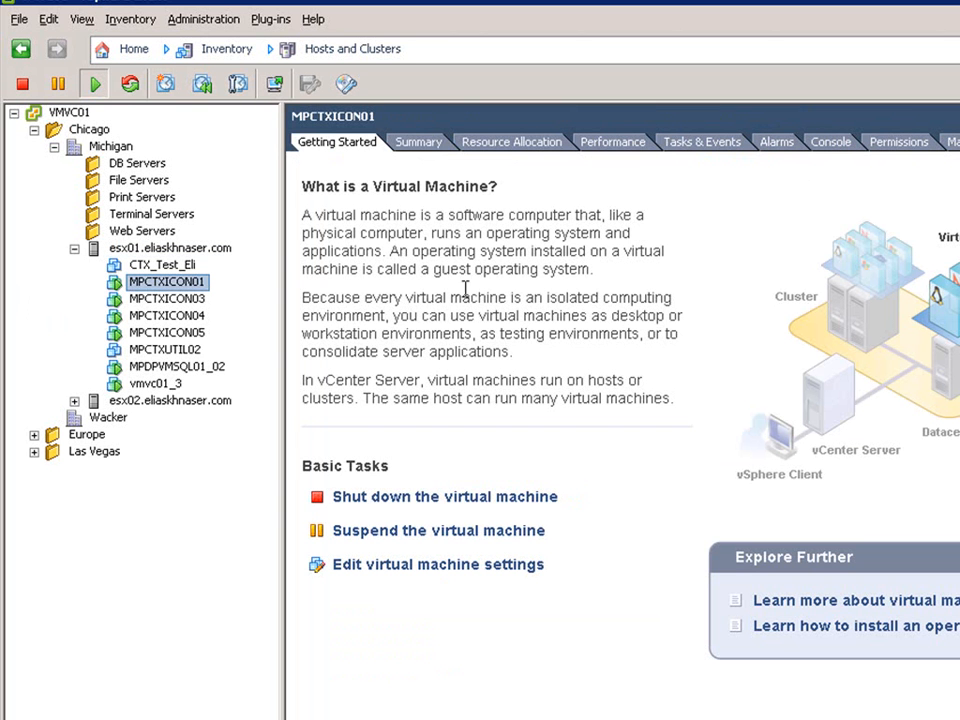
click(426, 146)
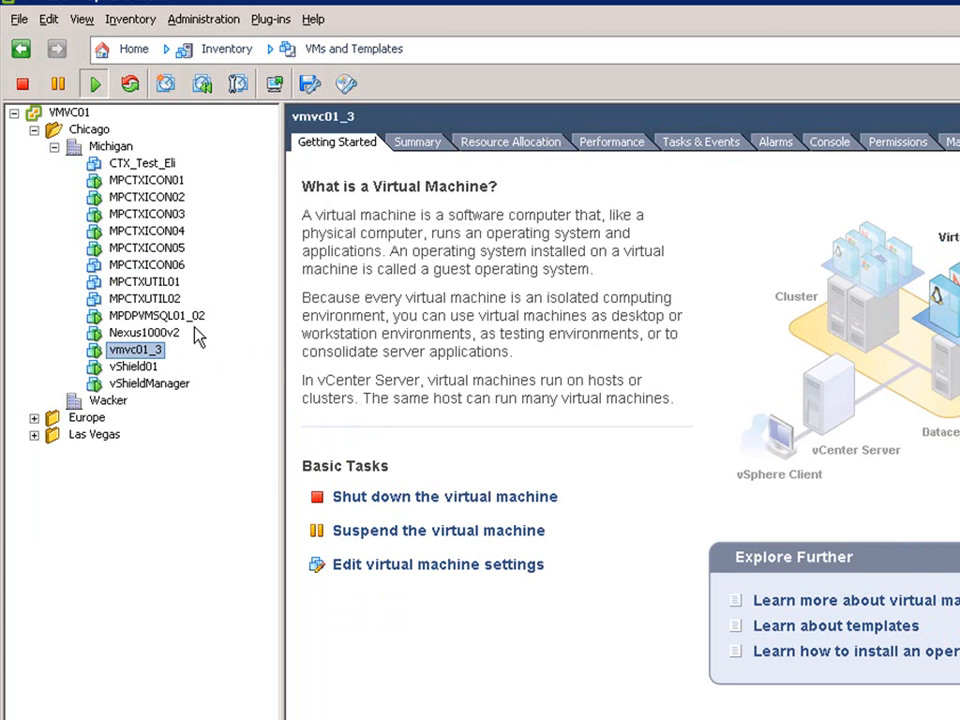
- Attach the VMware Tools and VM Hardware Upgrade to Match Host baselines to MPCTXUTIL02
click(130, 299)
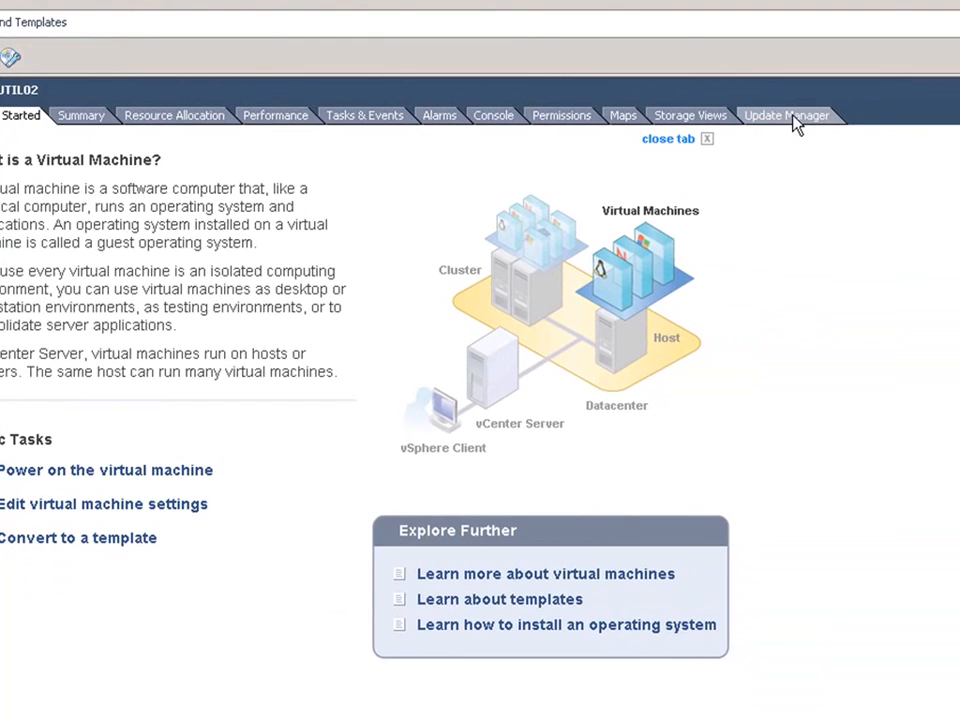
click(800, 124)
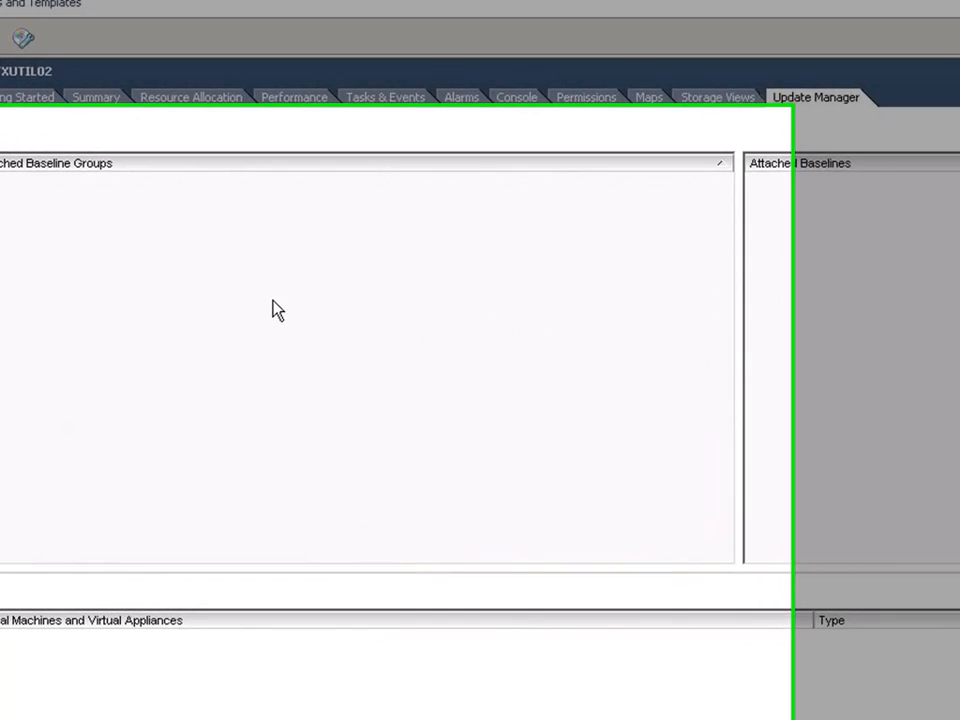
right_click(253, 316)
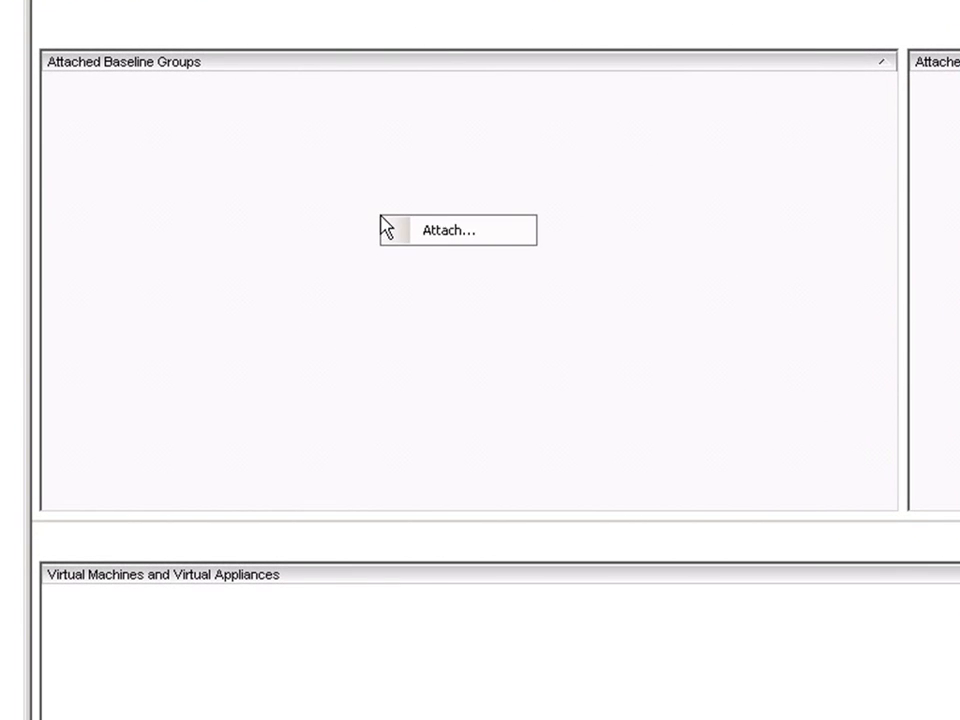
click(449, 236)
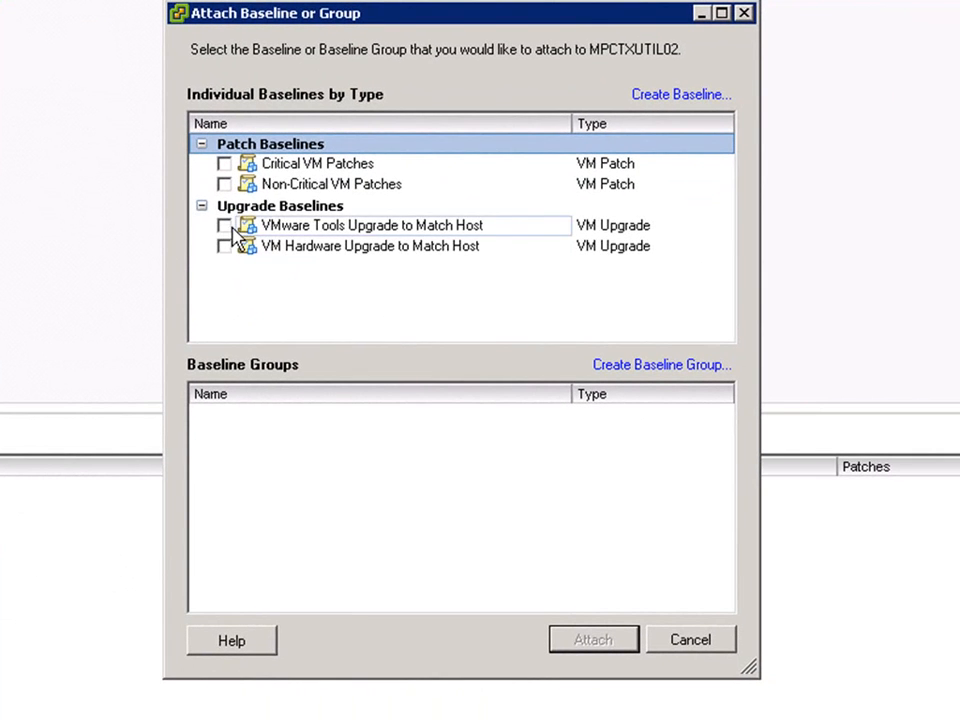
click(225, 226)
click(224, 246)
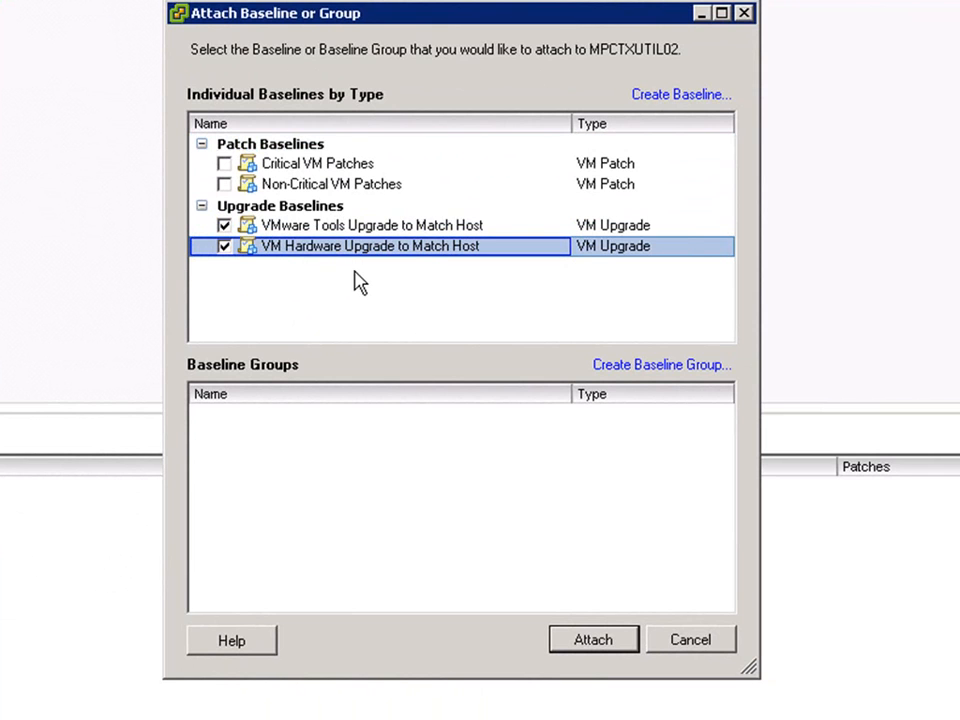
click(588, 643)
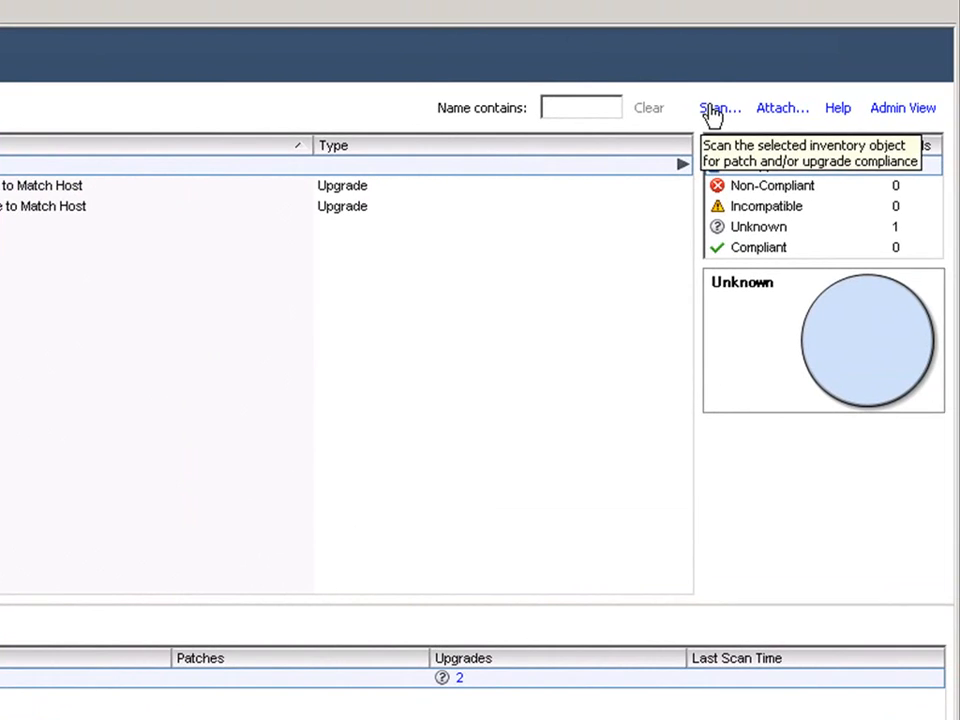
- Scan MPCTXUTIL02 for VM Hardware and VMware Tools upgrades and show all baselines' compliance
click(830, 76)
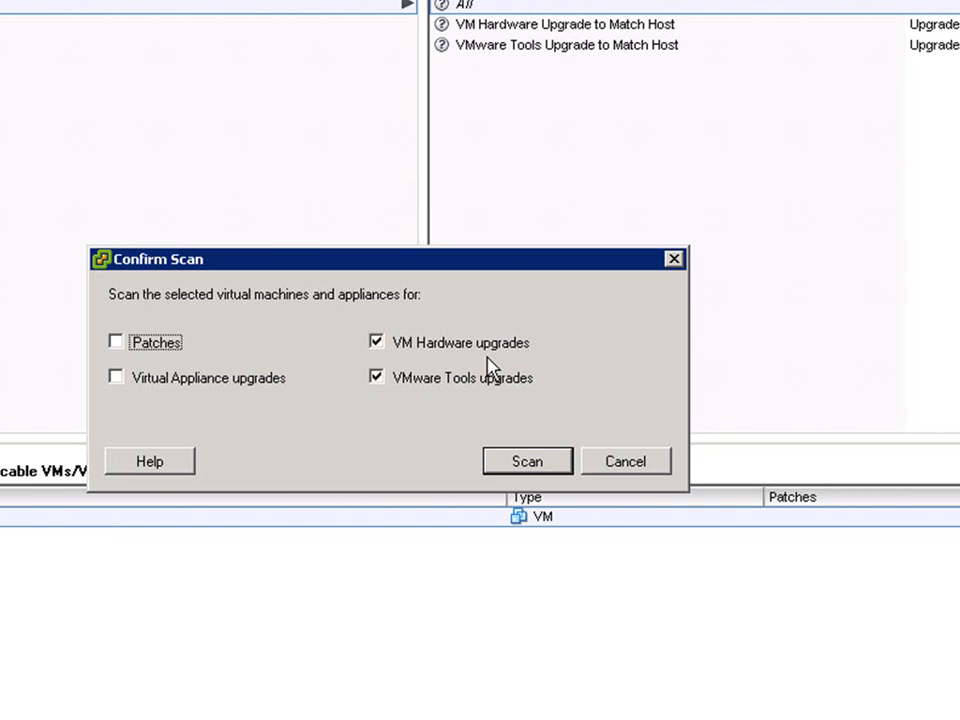
click(525, 462)
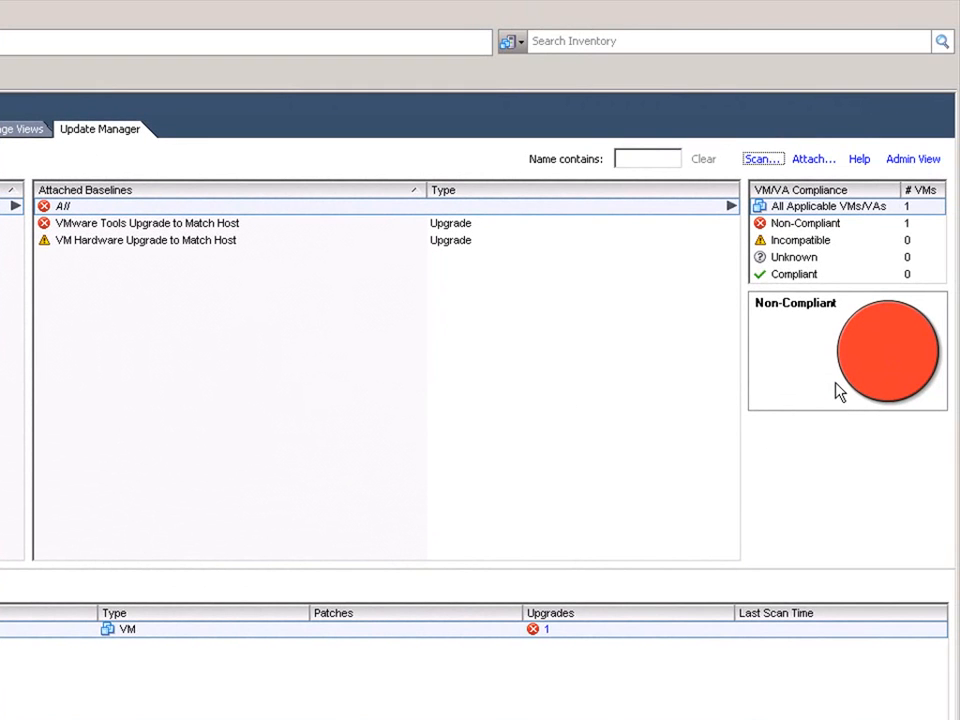
click(70, 207)
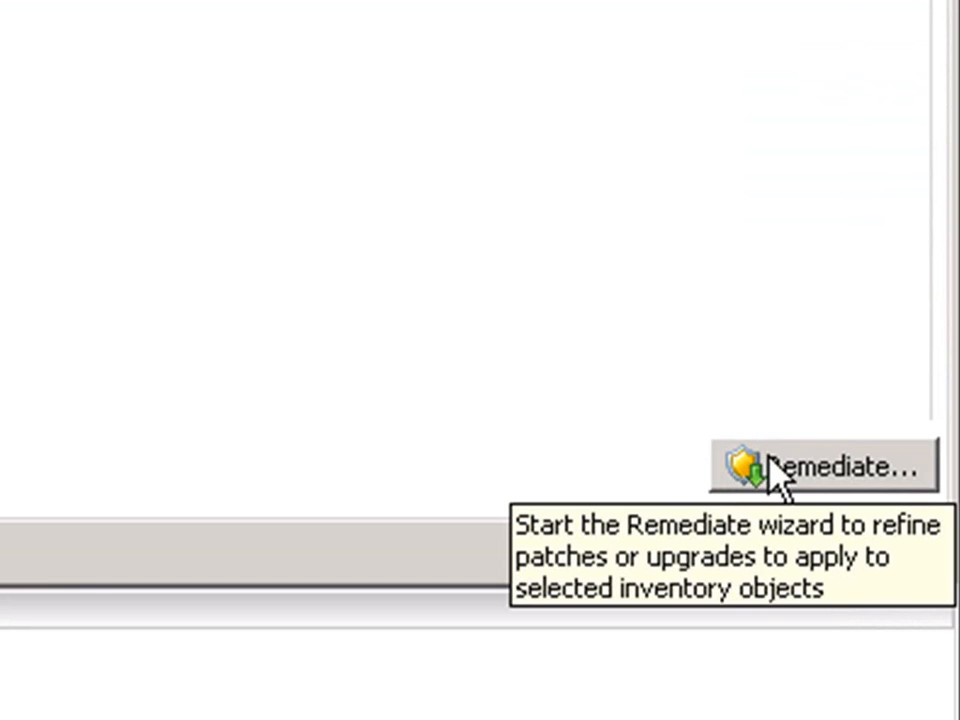
click(760, 465)
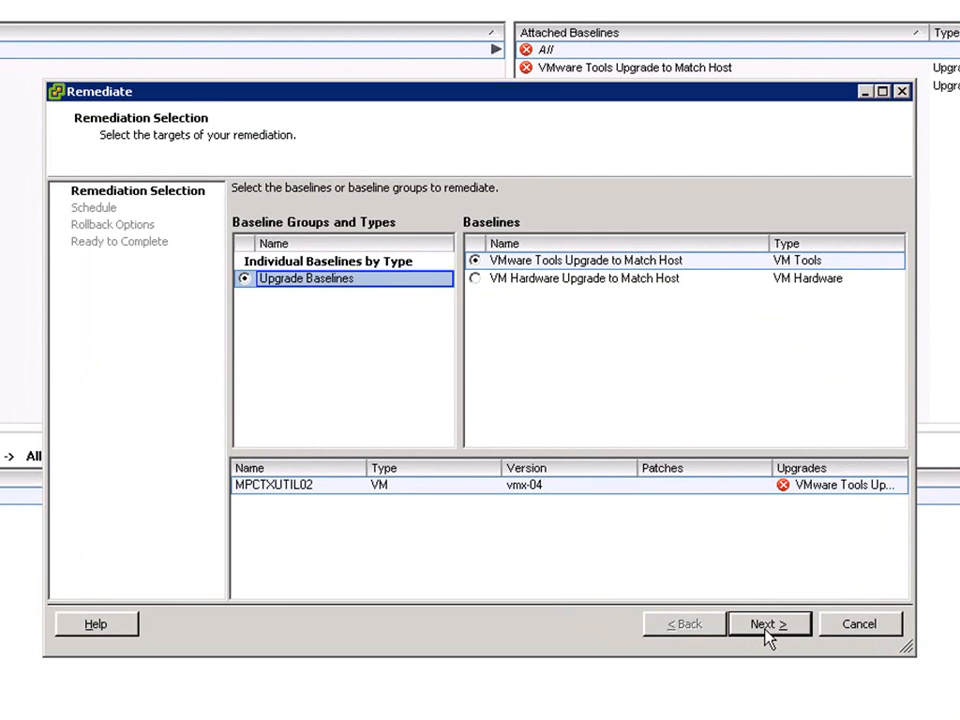
- Keep the remediation scheduled to run immediately
click(766, 632)
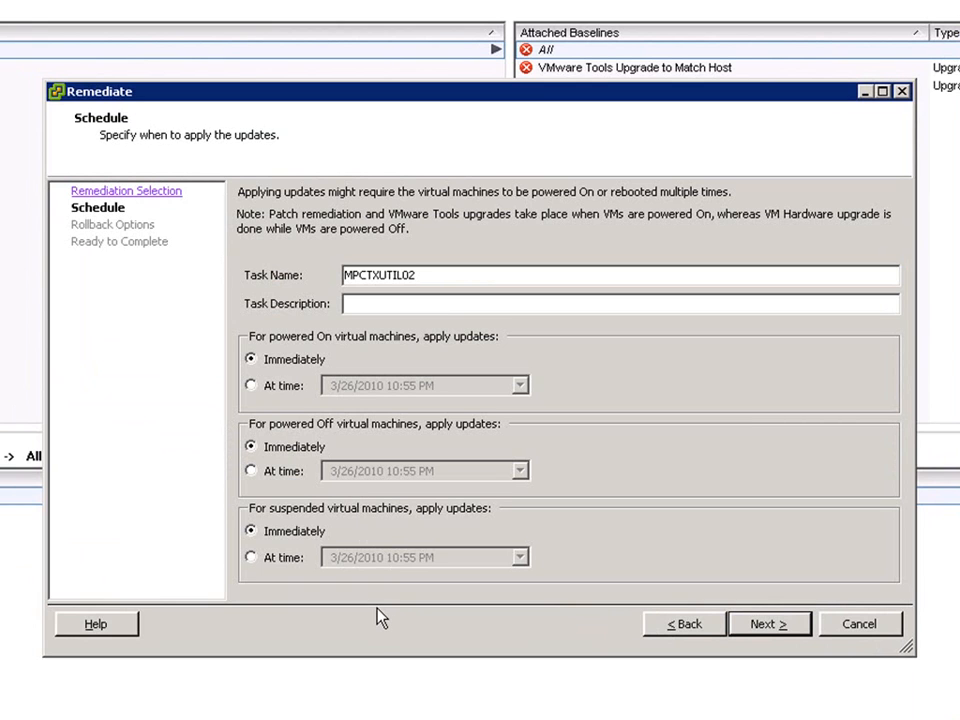
click(766, 624)
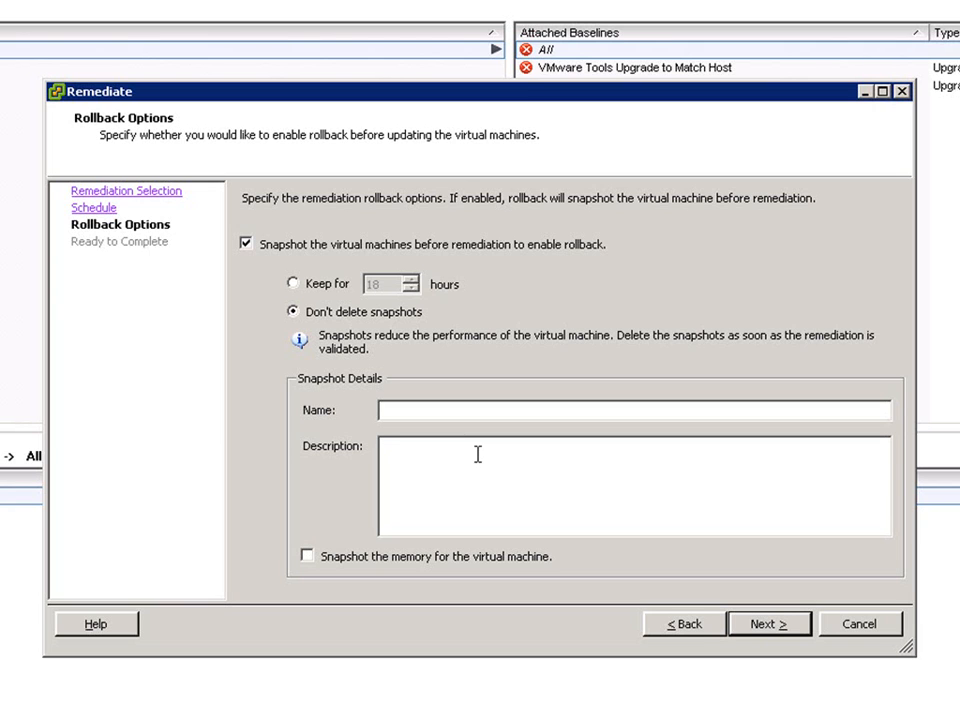
- Keep the rollback snapshot for 18 hours, including the VM's memory
click(298, 285)
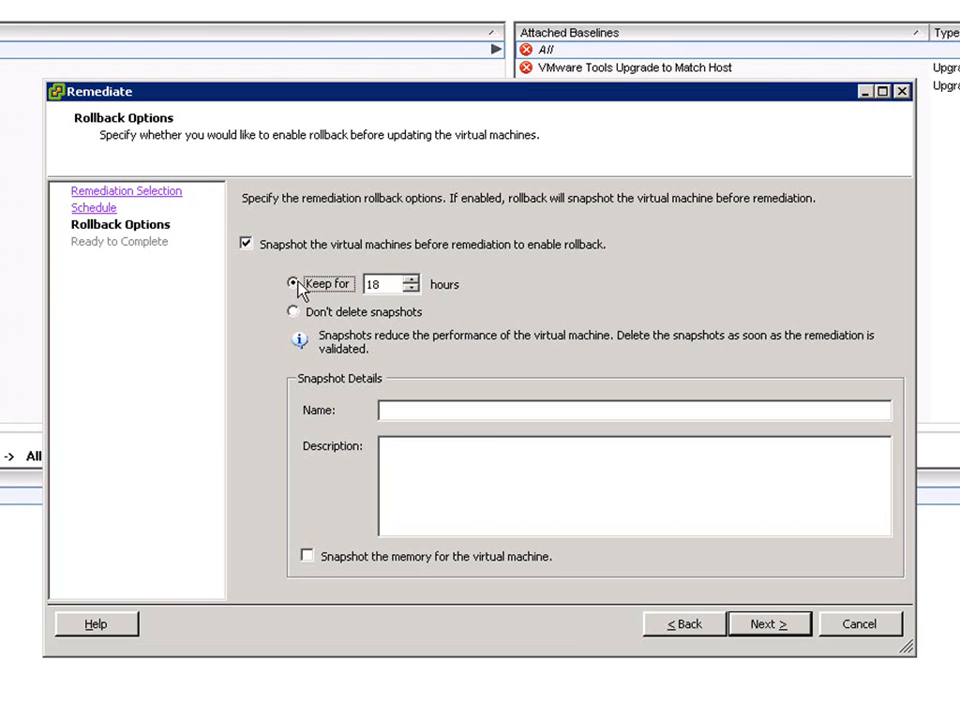
click(310, 557)
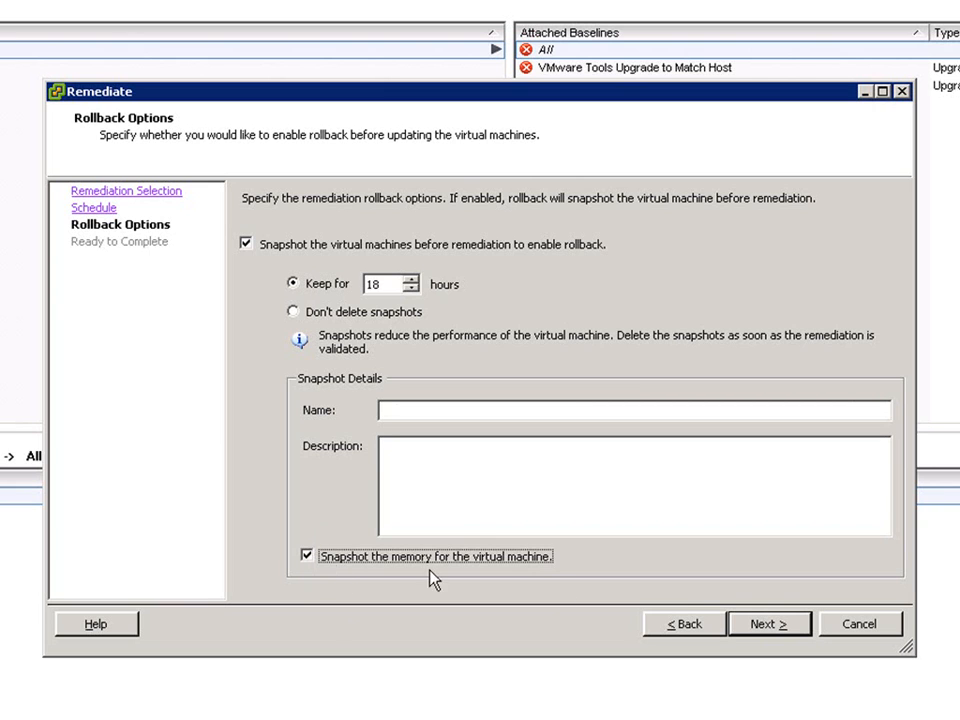
click(778, 628)
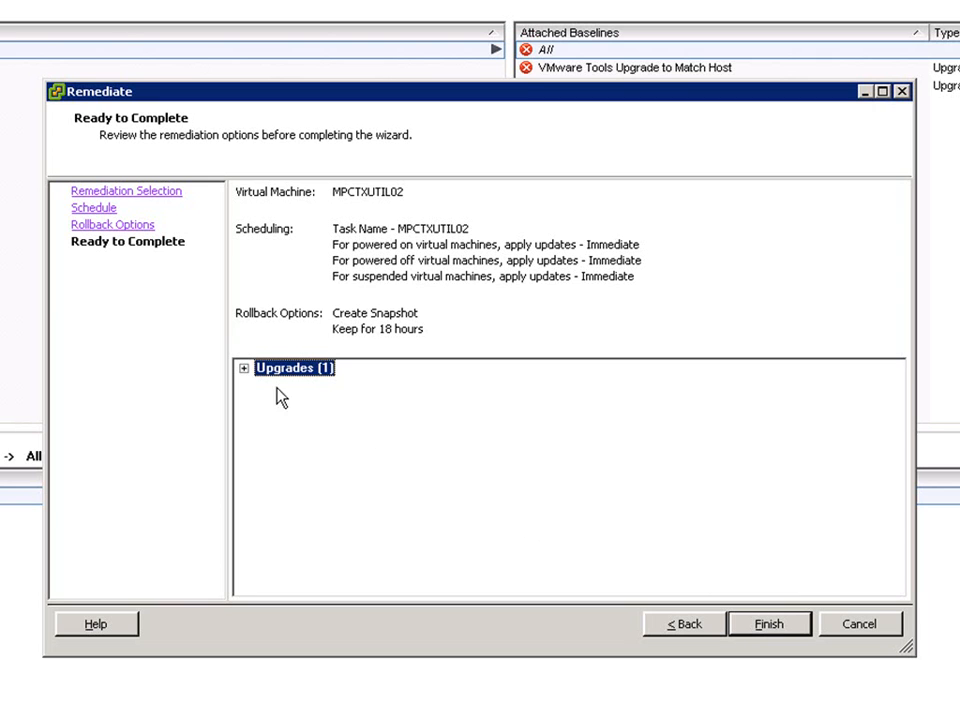
- Review the upgrades to be applied and run the VMware Tools remediation
click(244, 369)
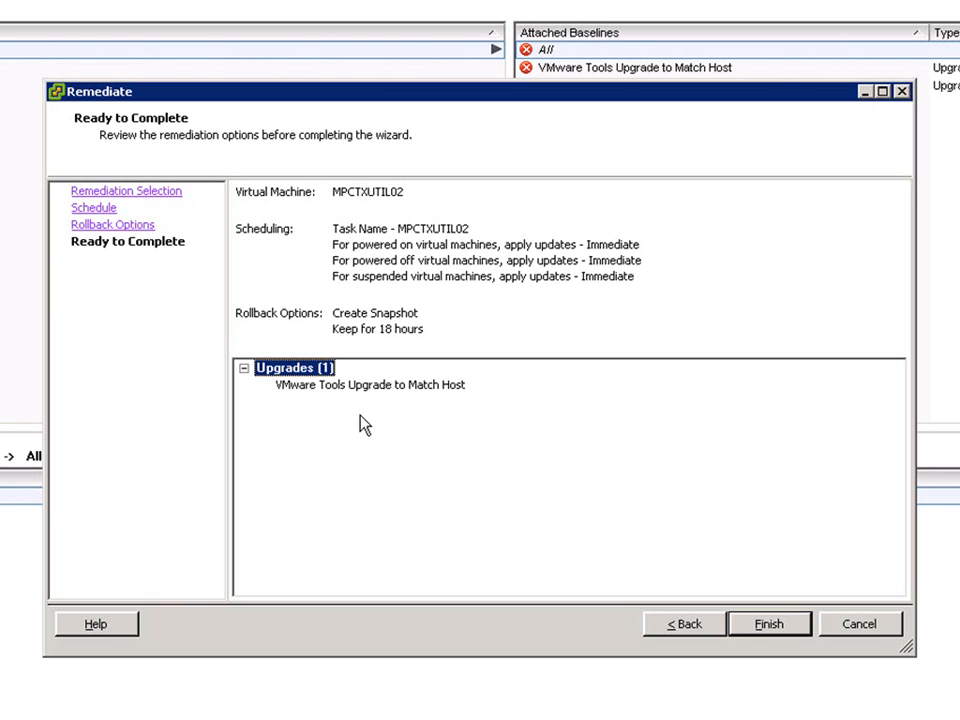
click(766, 624)
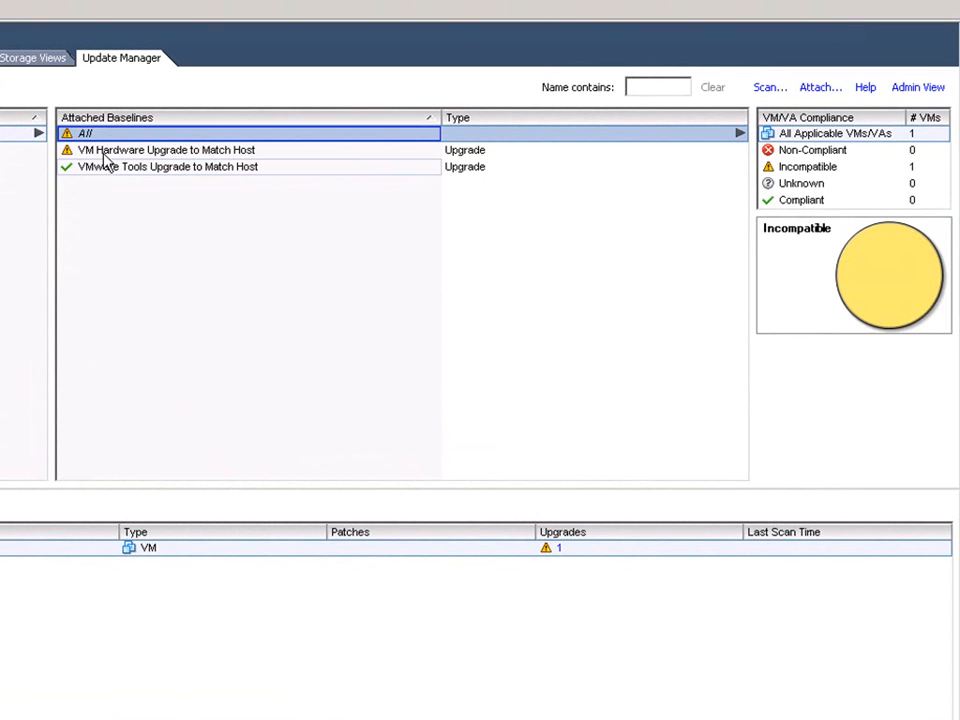
- Remediate MPCTXUTIL02 with VM Hardware Upgrade to Match Host, keeping memory snapshots 18 hours
click(139, 150)
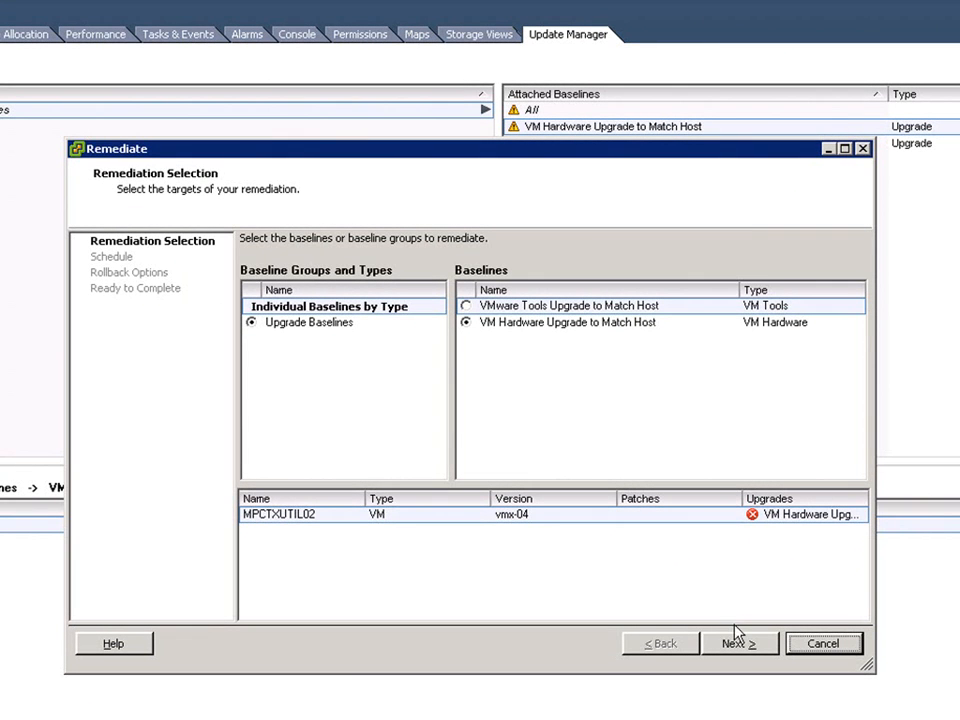
click(738, 646)
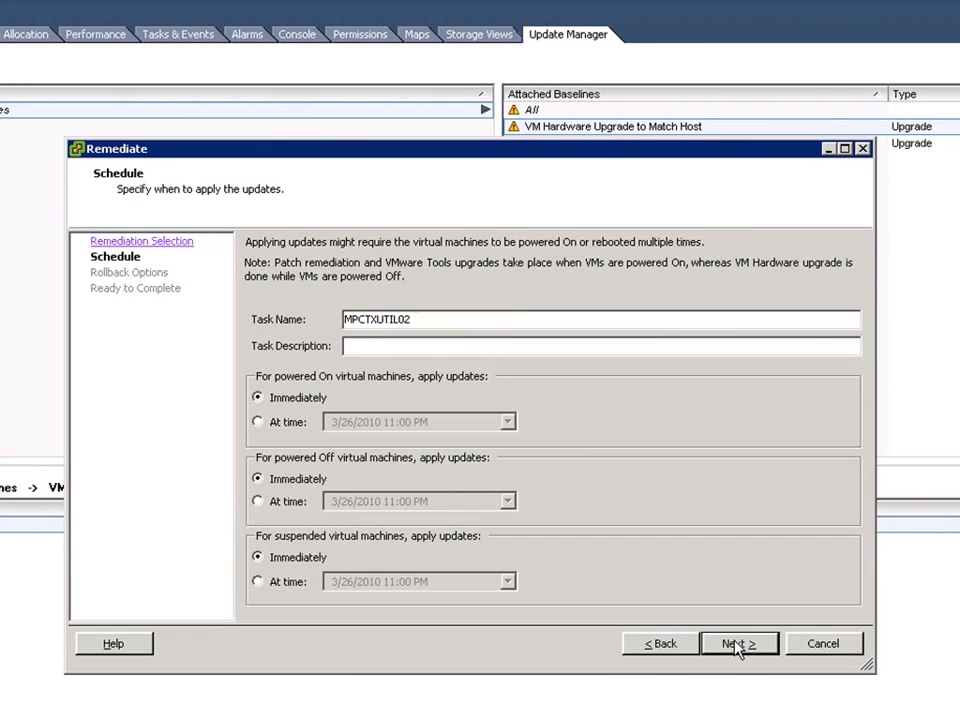
click(738, 646)
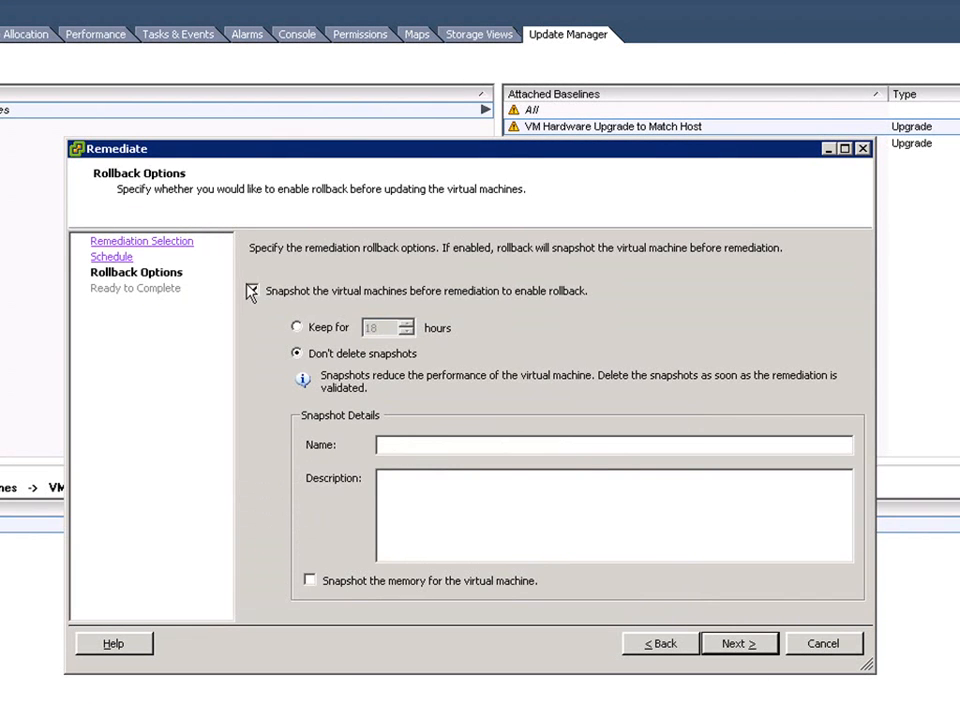
click(298, 328)
click(474, 582)
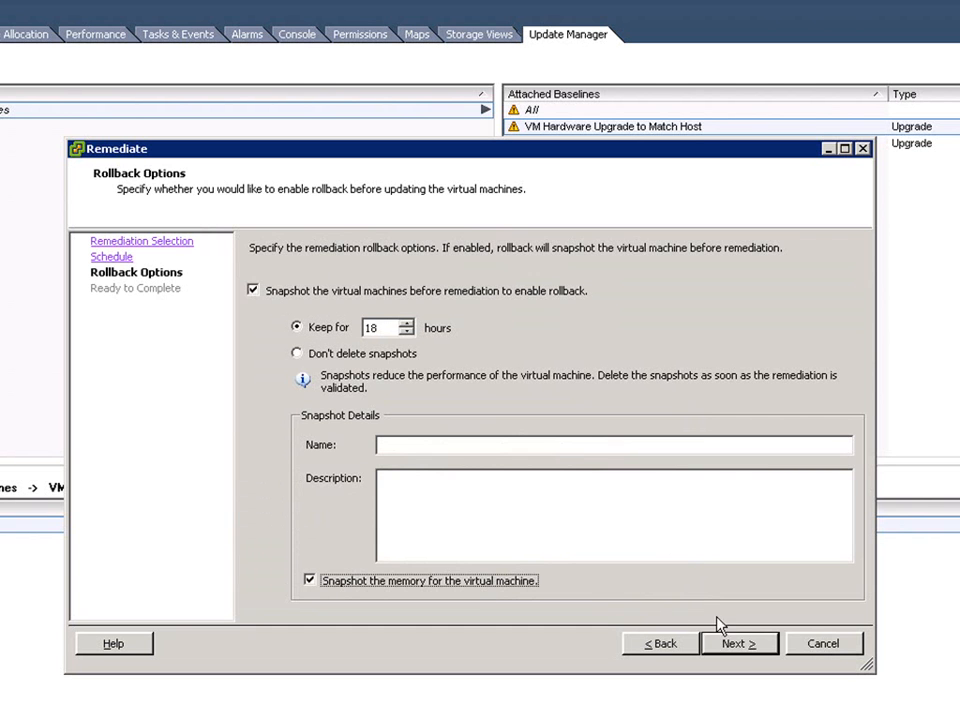
click(741, 646)
click(740, 644)
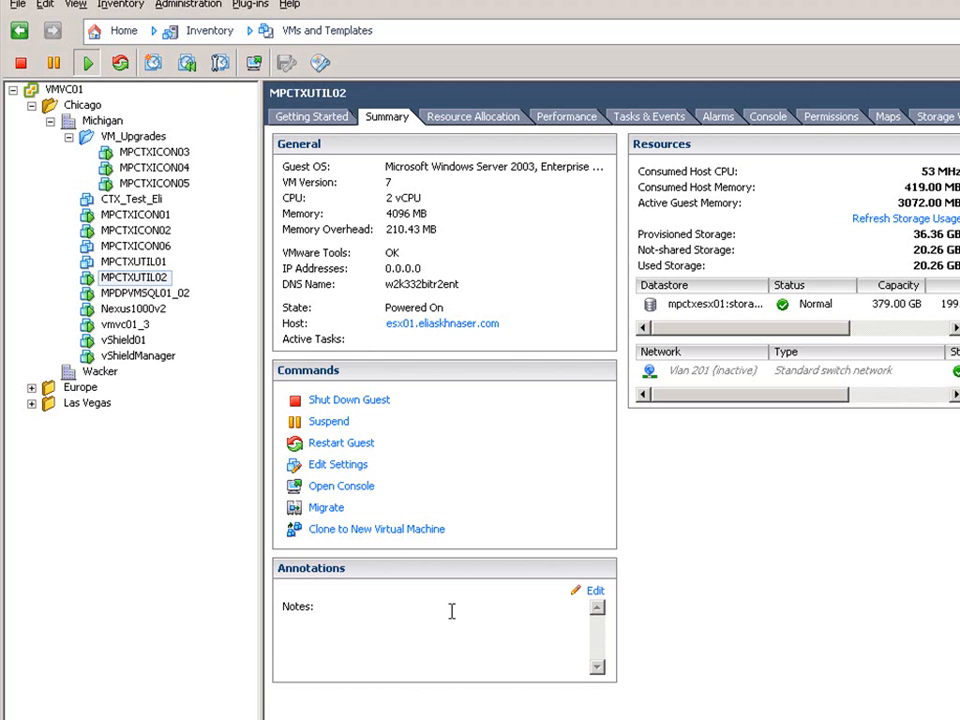
- Attach the VMware Tools and VM Hardware Upgrade to Match Host baselines to VM_Upgrades
click(150, 138)
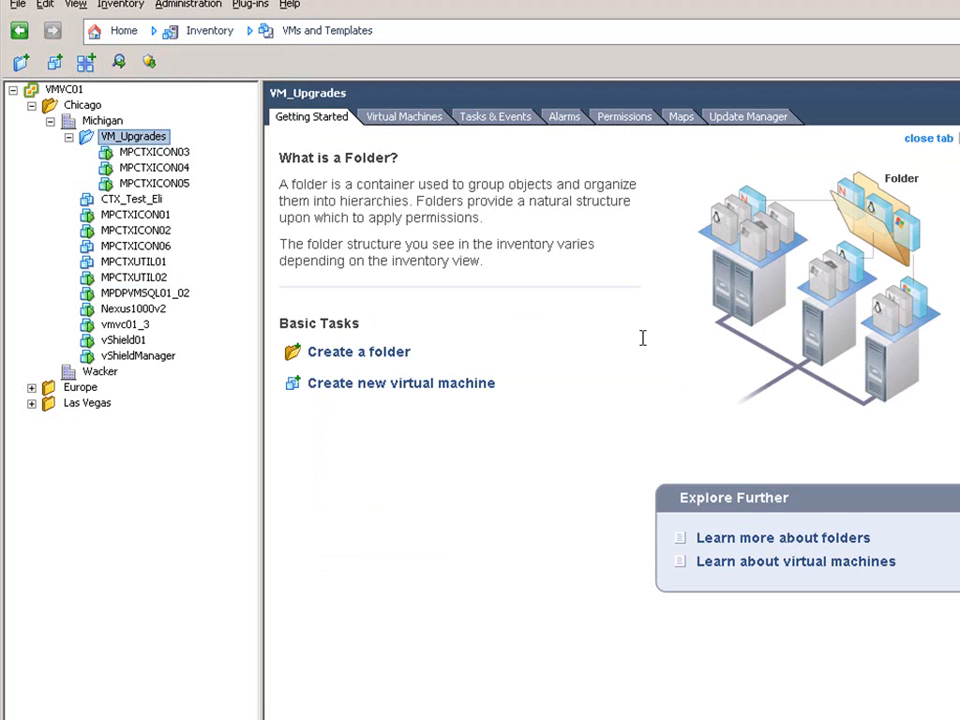
click(766, 121)
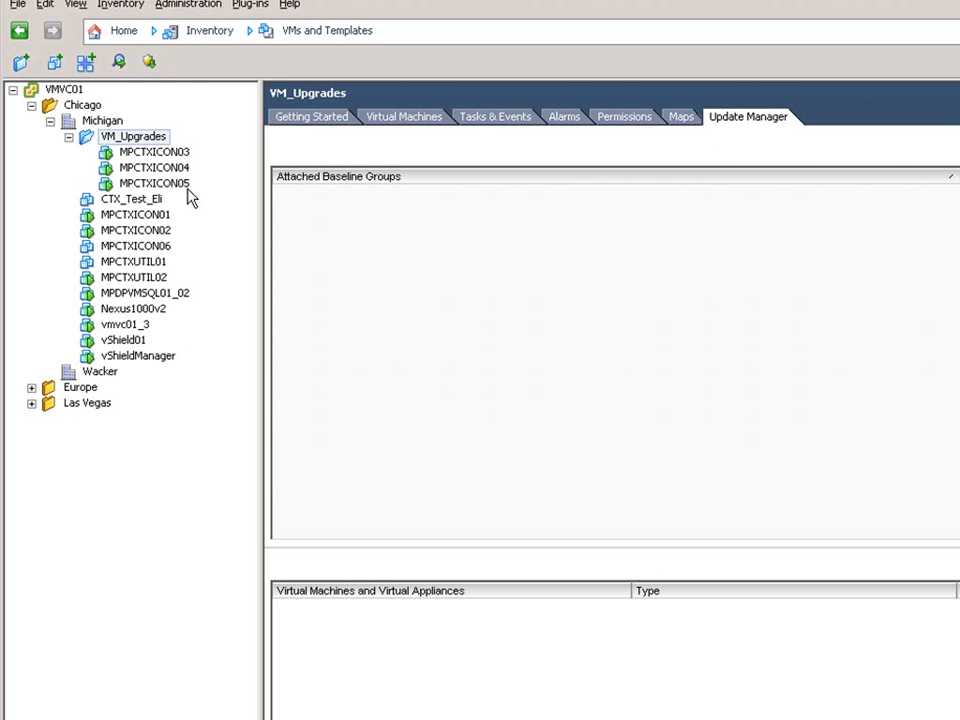
right_click(502, 280)
click(556, 283)
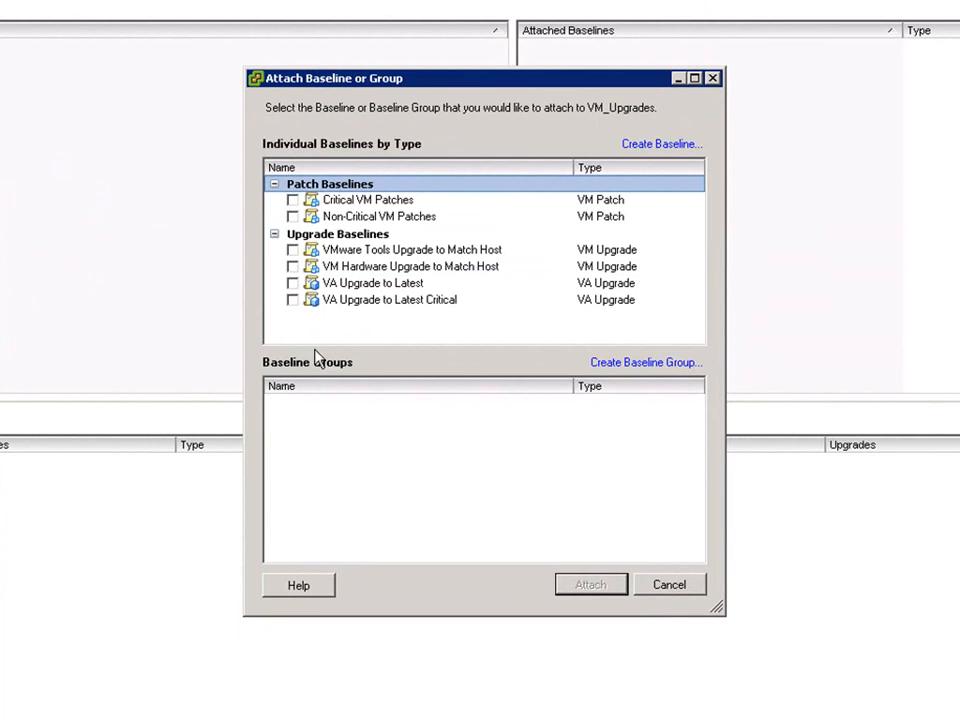
click(293, 251)
click(292, 267)
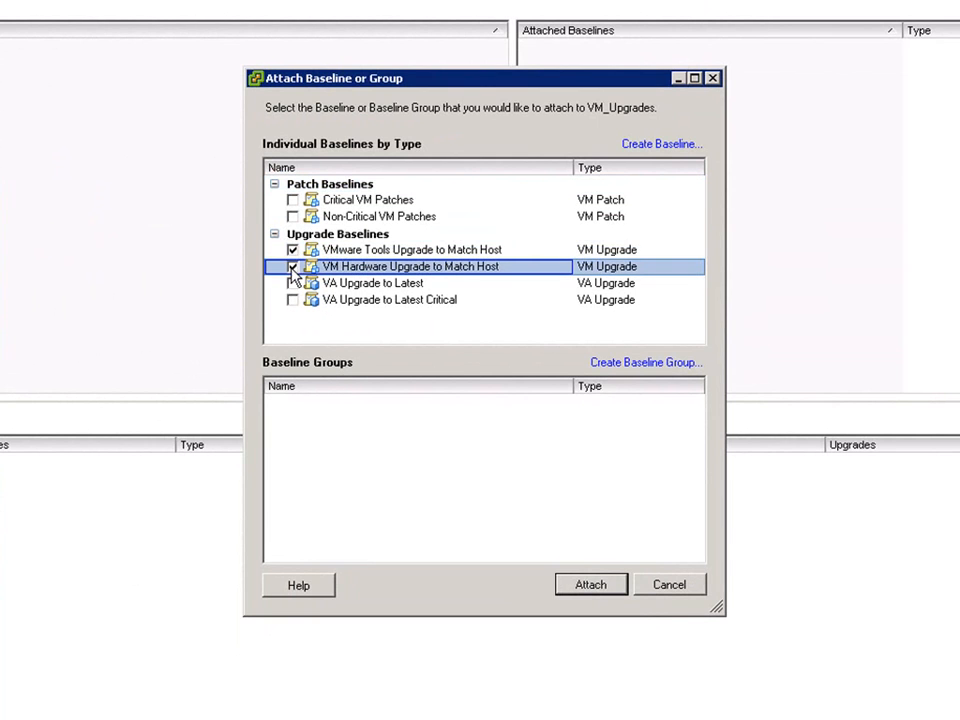
click(588, 586)
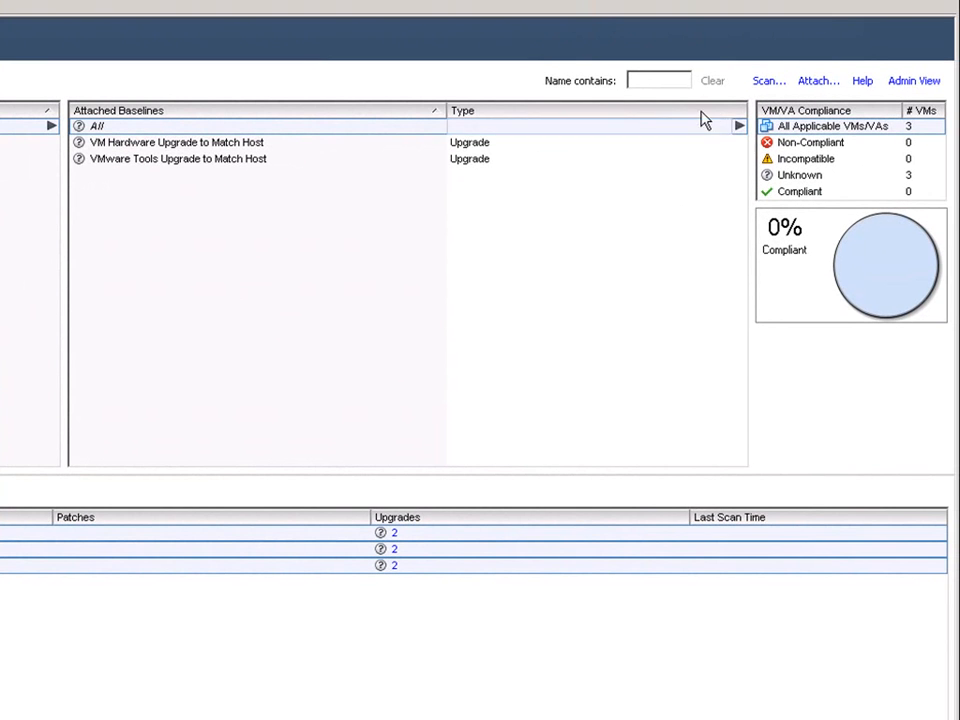
- Scan the VM_Upgrades folder's three VMs and begin remediating the non-compliant ones
click(769, 84)
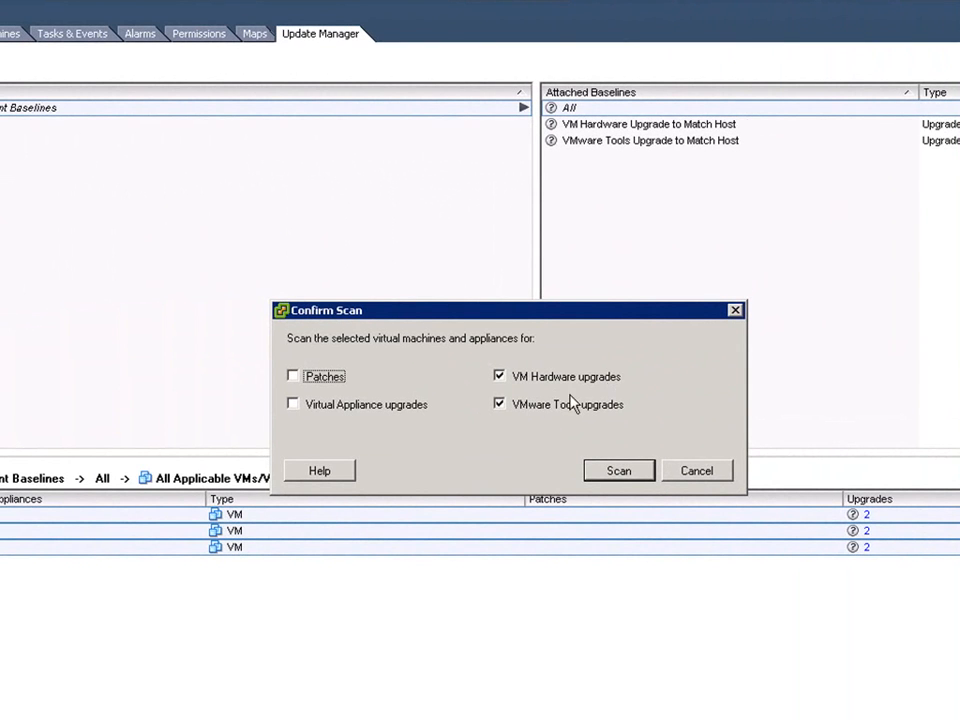
click(617, 471)
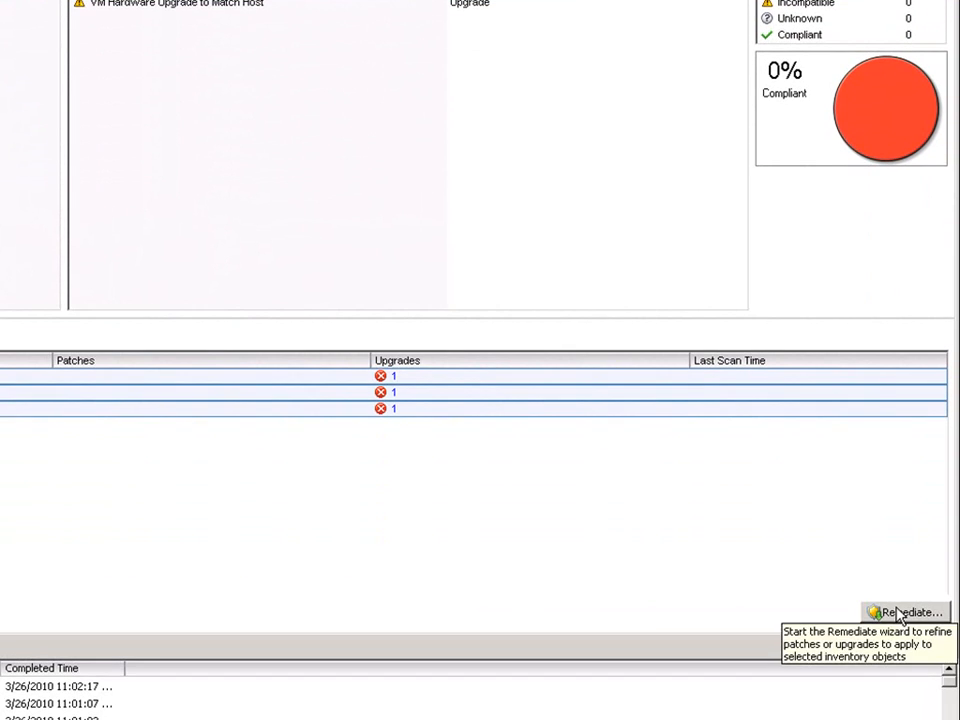
click(897, 614)
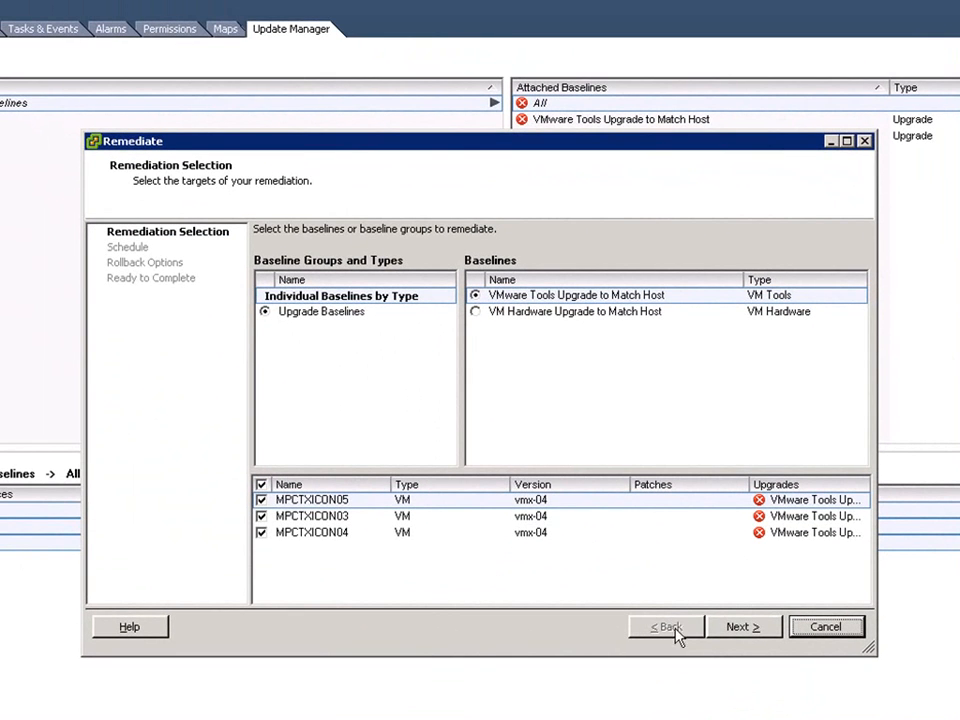
- Submit the VMware Tools remediation immediately, keeping memory-inclusive rollback snapshots for 18 hours
click(746, 627)
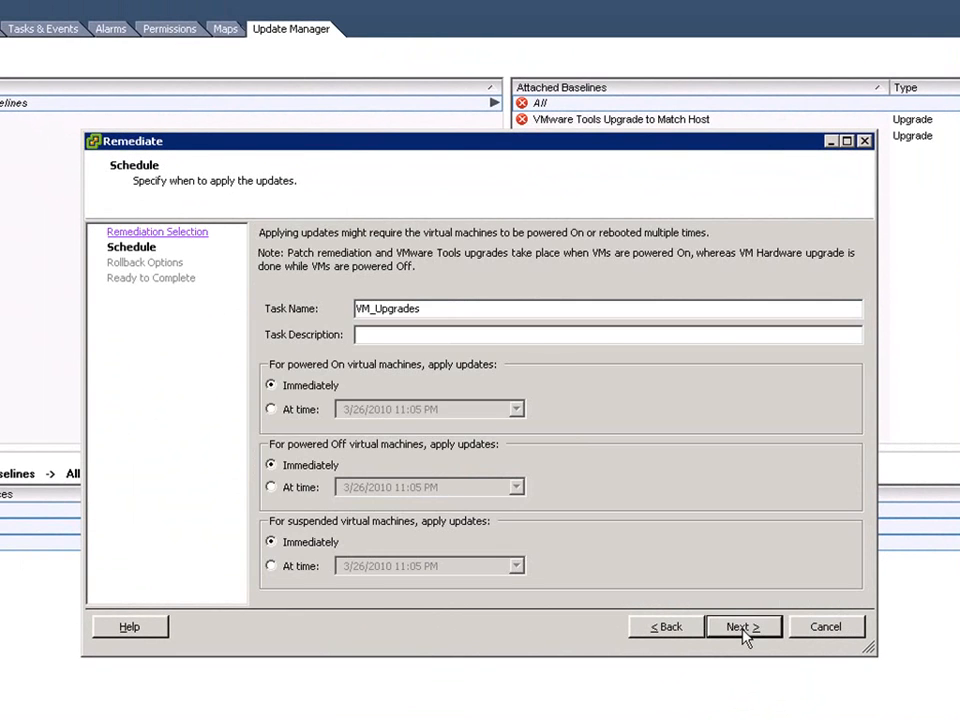
click(745, 628)
click(310, 318)
click(322, 566)
click(743, 627)
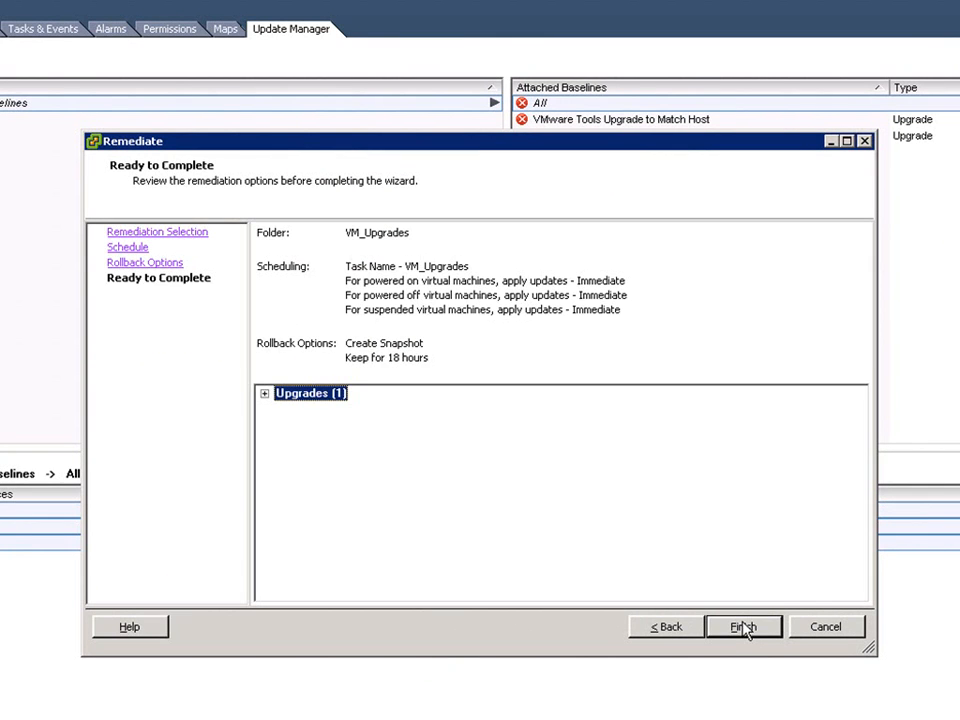
click(743, 627)
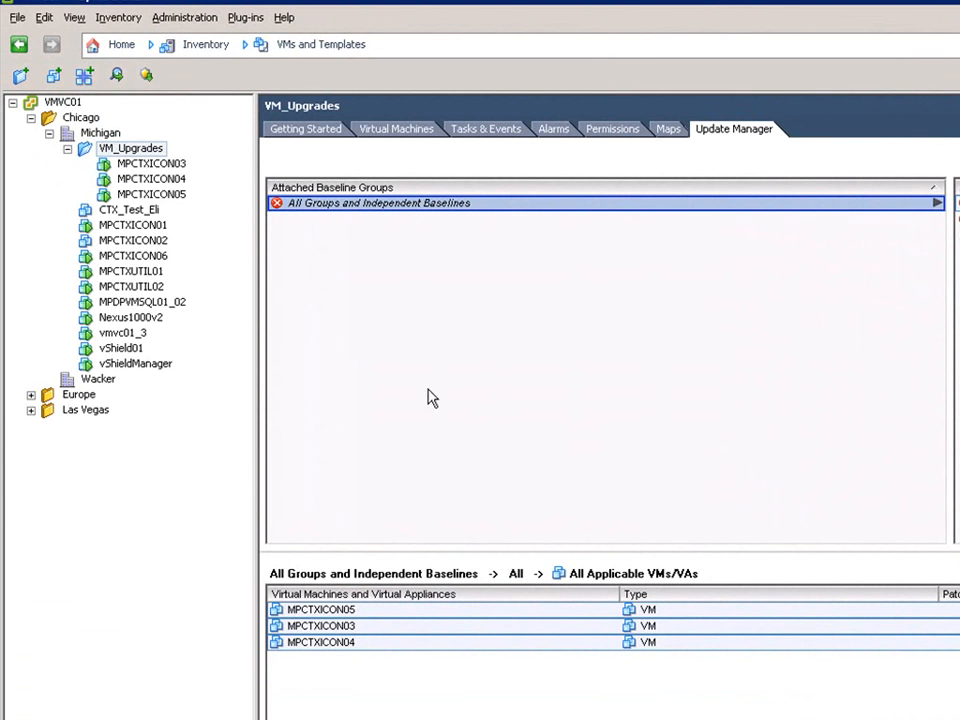
- Open MPCTXUTIL01's console and log on to the guest Windows desktop
right_click(138, 278)
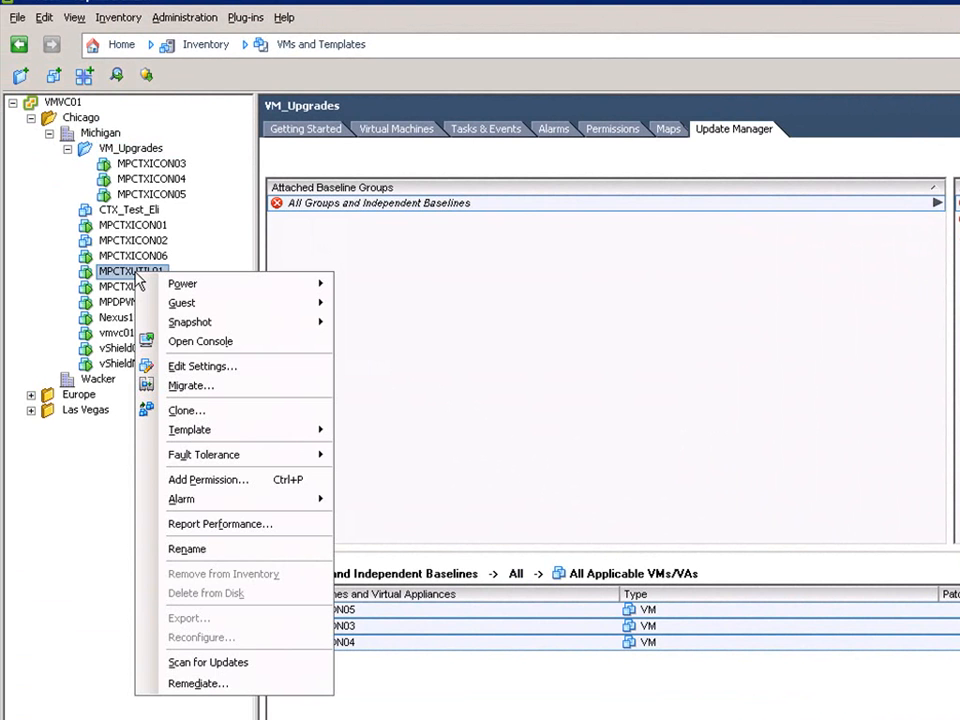
click(241, 343)
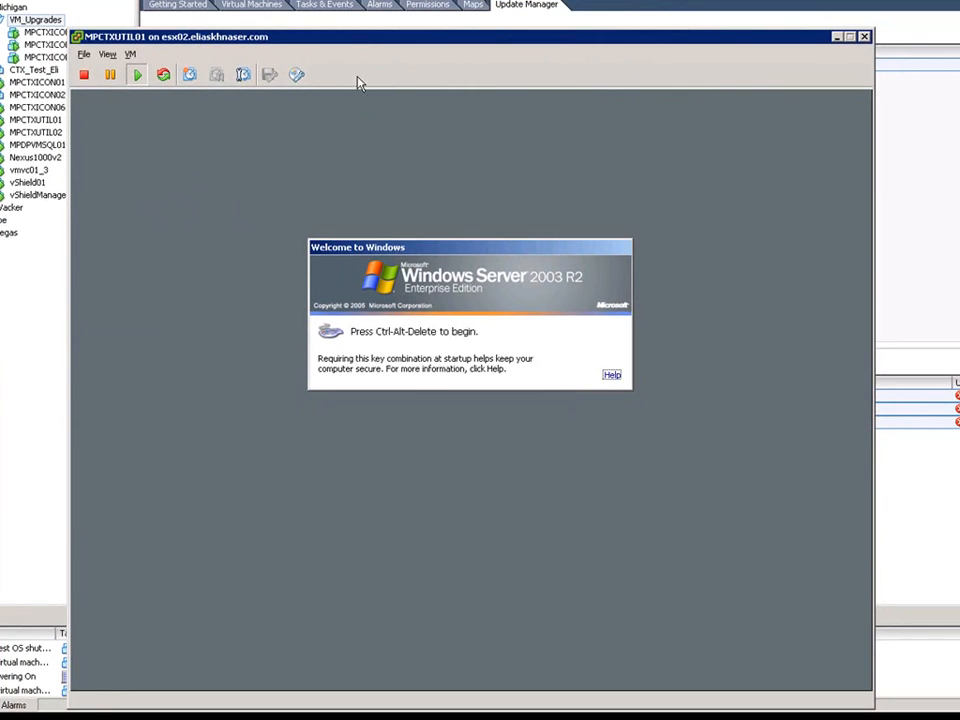
drag(368, 42, 390, 0)
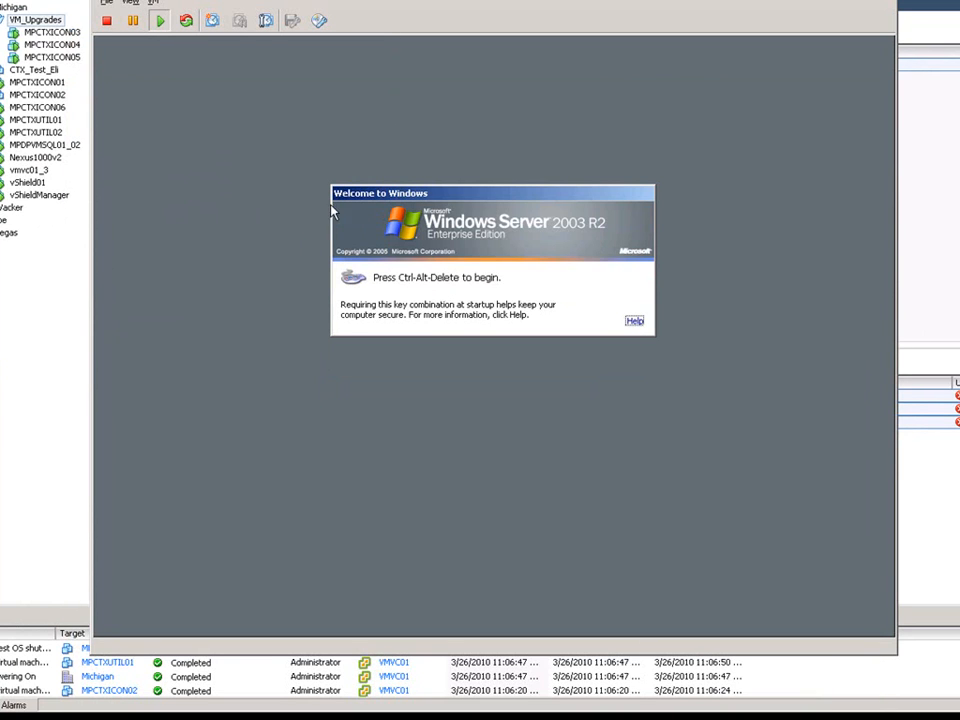
click(285, 345)
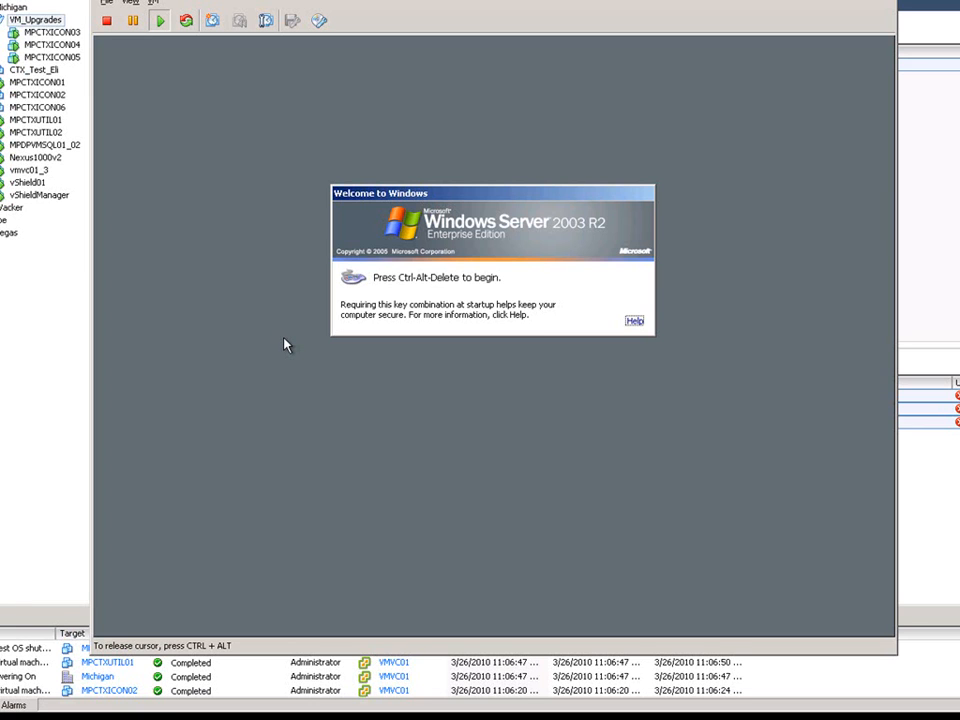
key(ctrl+alt+Insert)
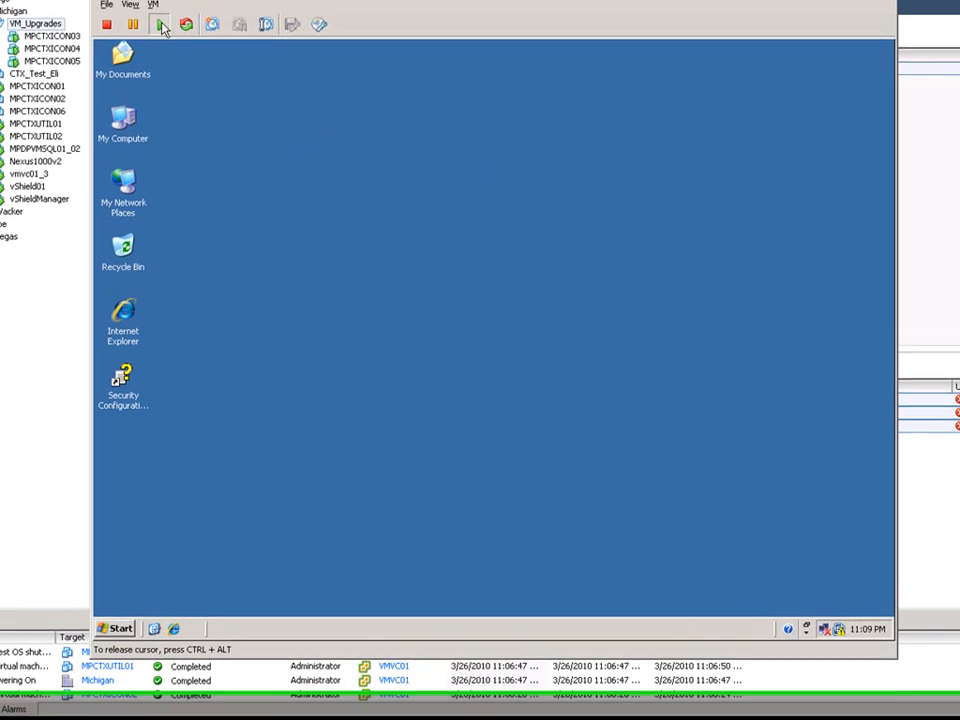
- Start an automatic VMware Tools upgrade in the guest, then close the console
click(154, 3)
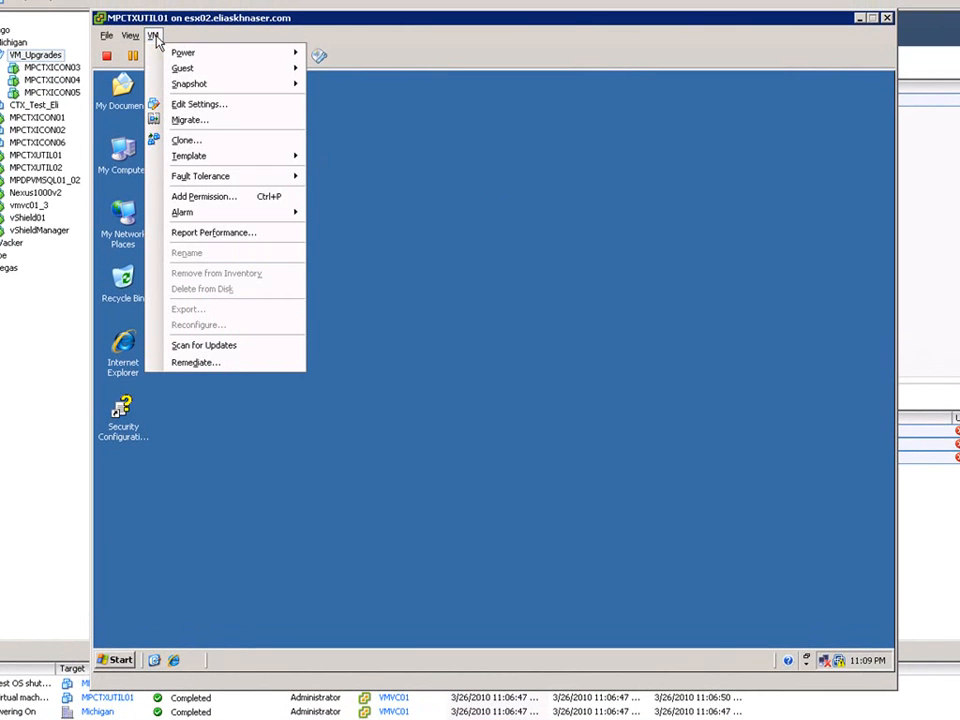
mouse_move(258, 68)
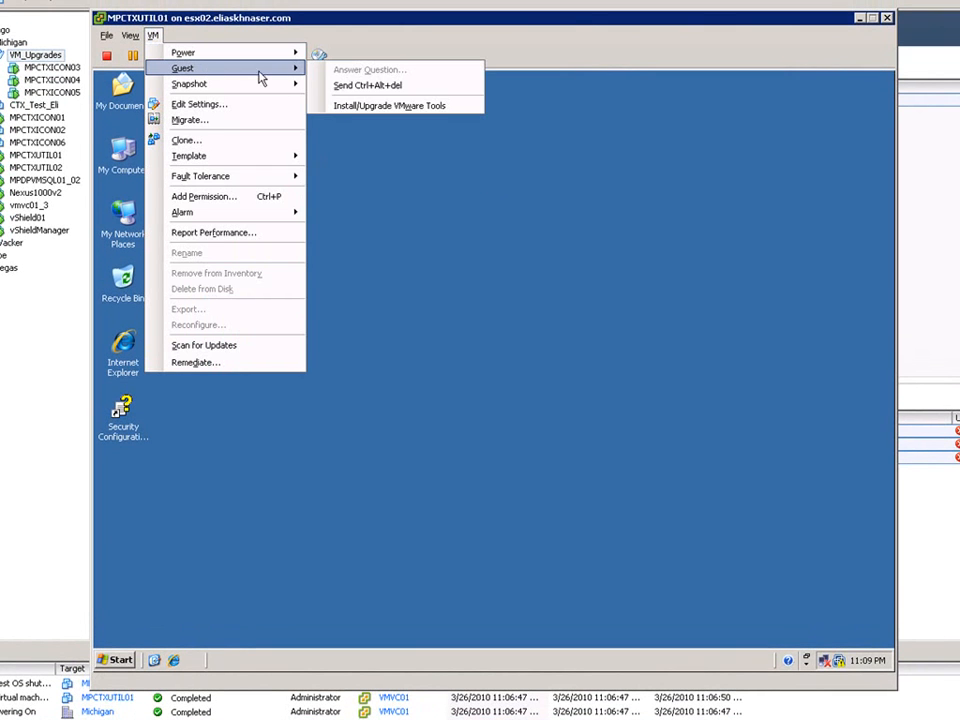
click(357, 107)
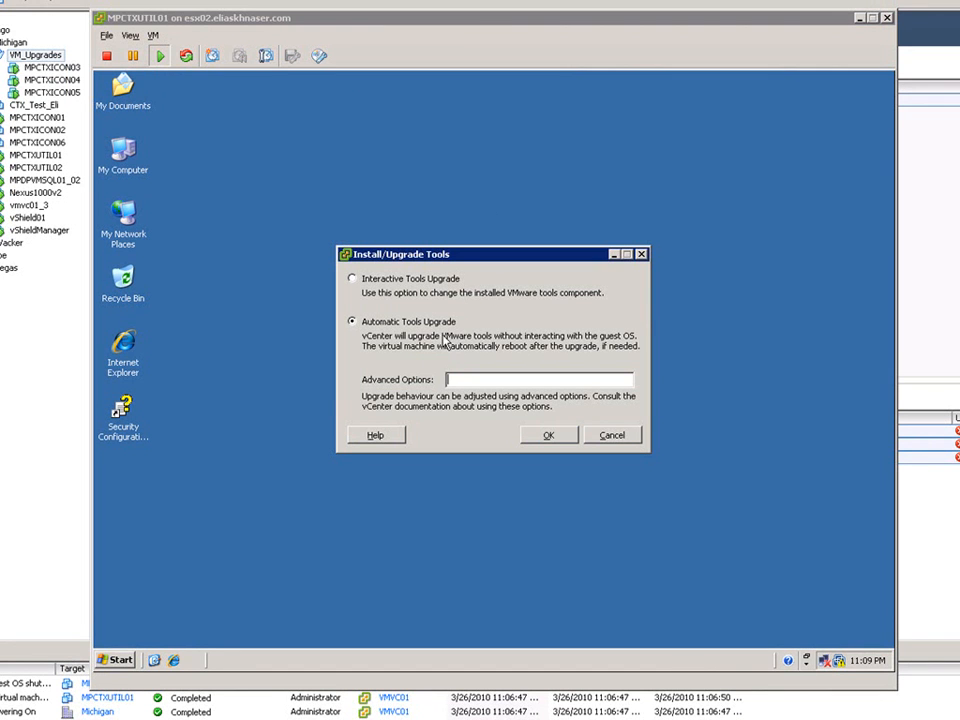
click(548, 436)
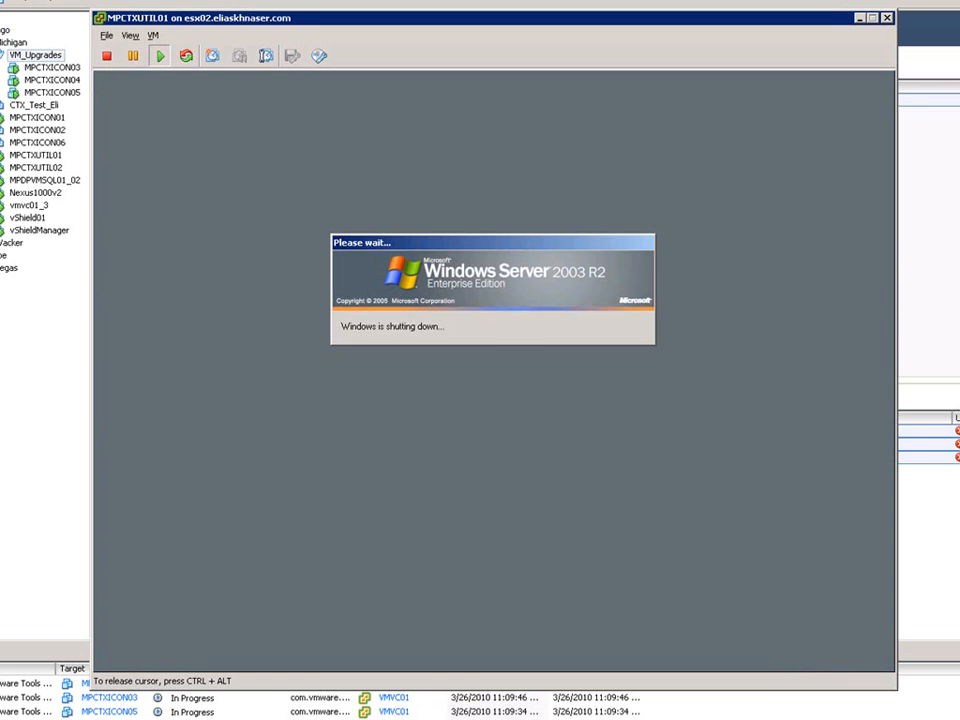
click(887, 19)
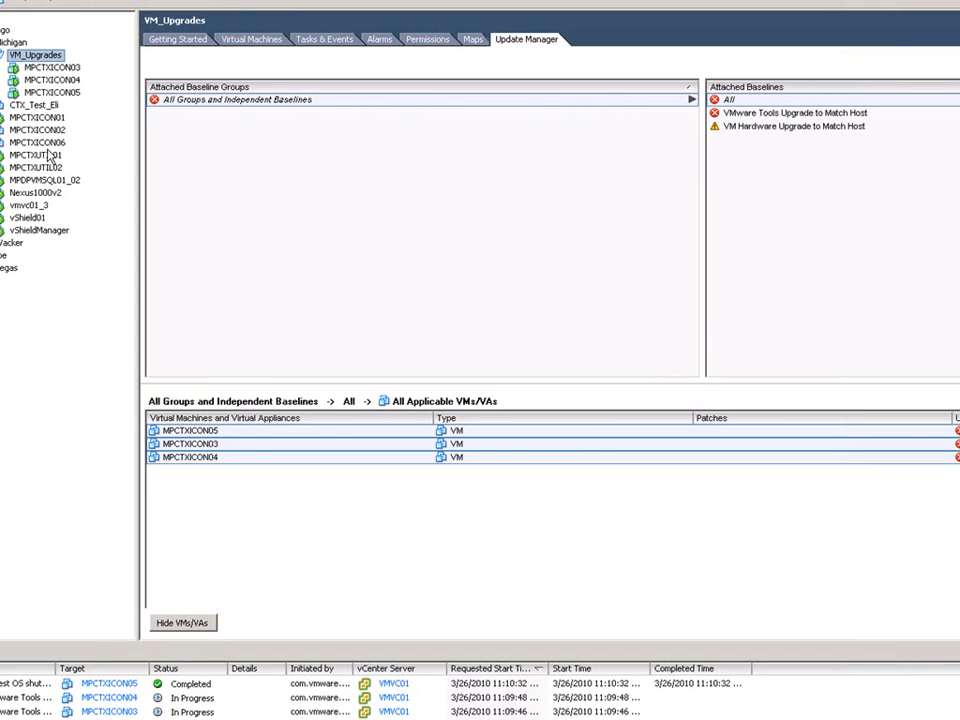
- Shut down MPCTXUTIL01's guest operating system
right_click(56, 158)
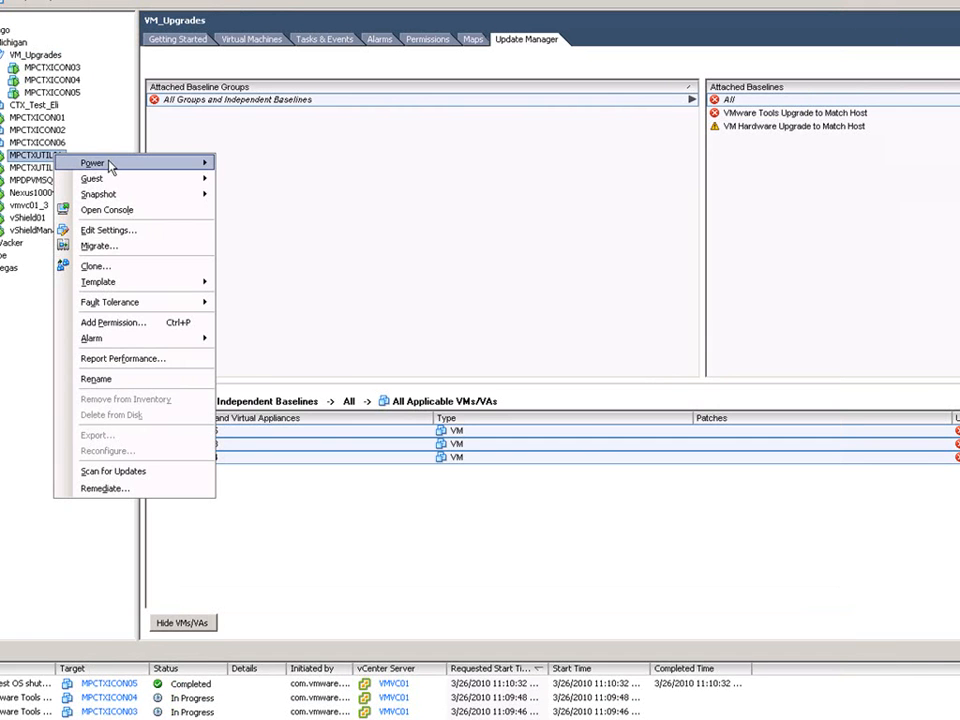
mouse_move(112, 164)
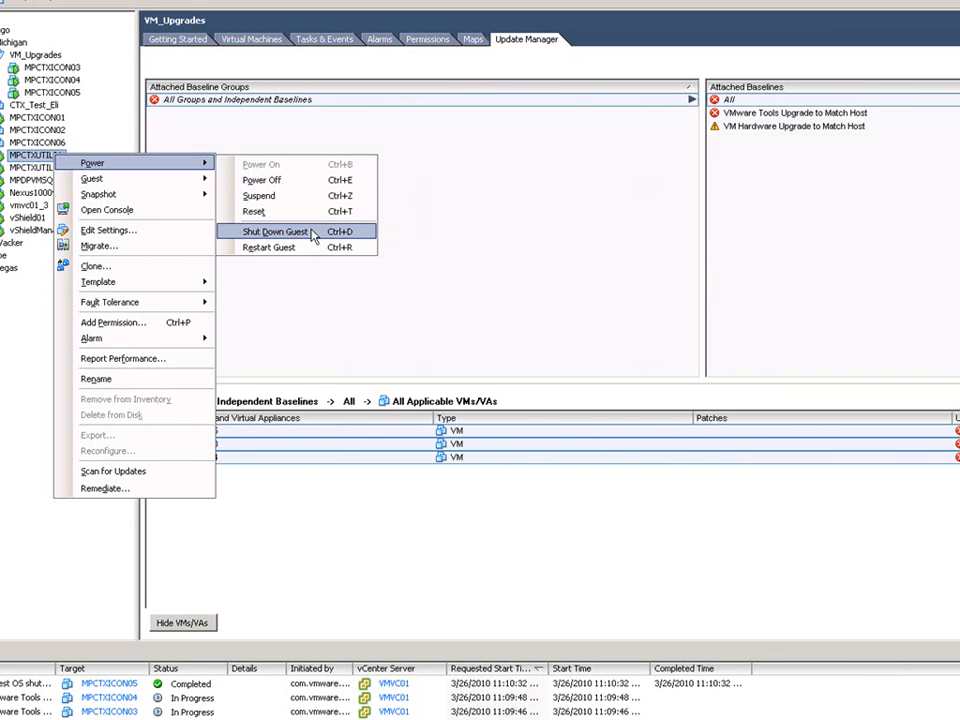
click(316, 233)
click(648, 380)
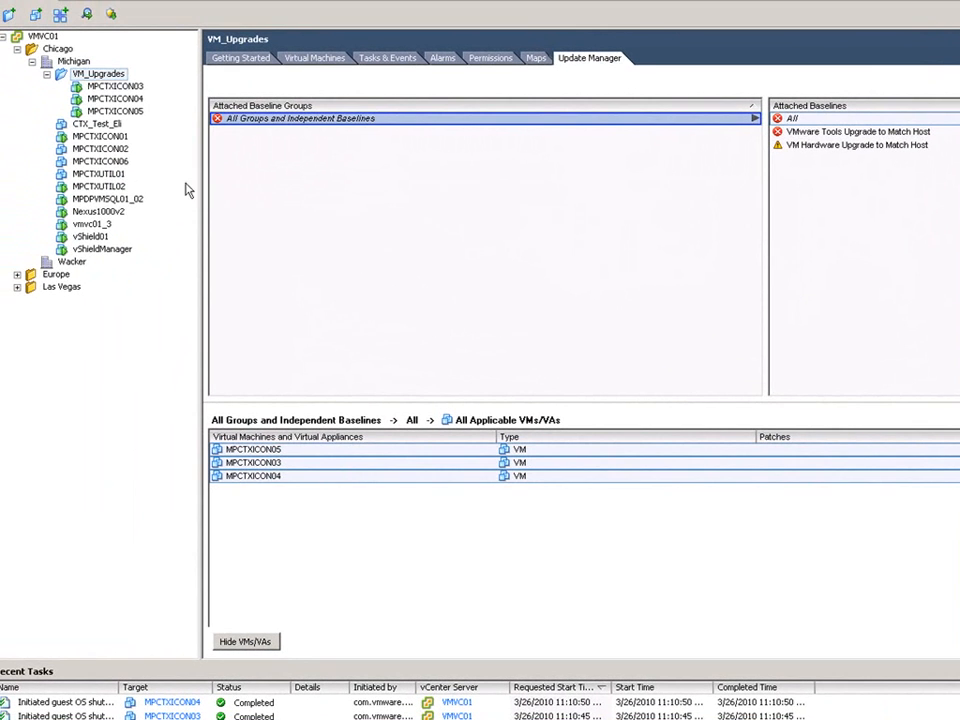
- Upgrade MPCTXUTIL01's virtual hardware to VM Version 7 and view its Summary
right_click(118, 177)
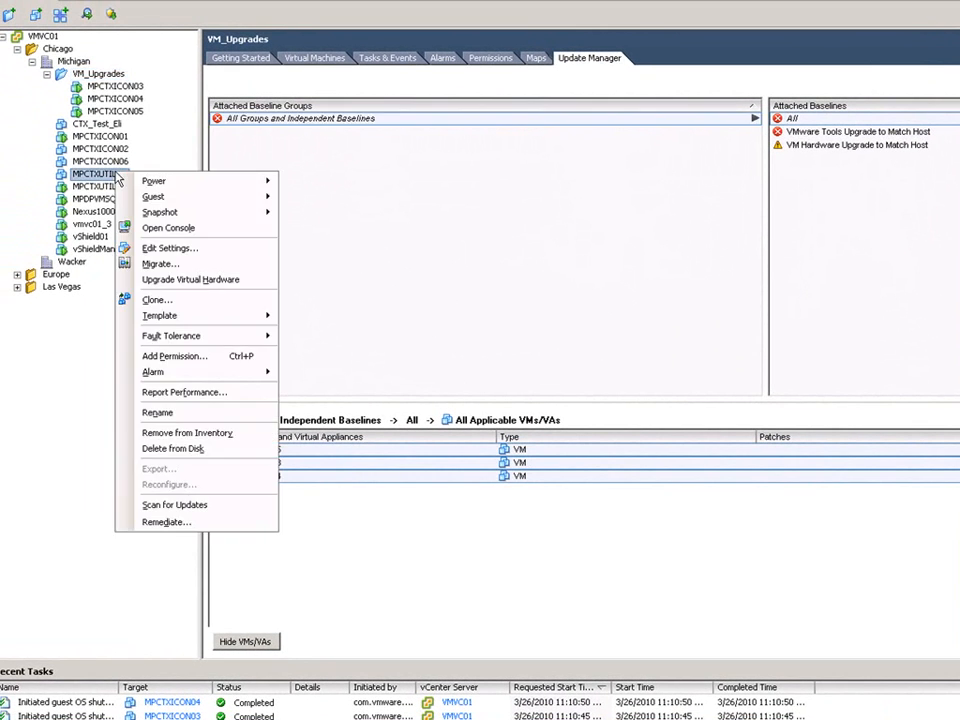
click(181, 280)
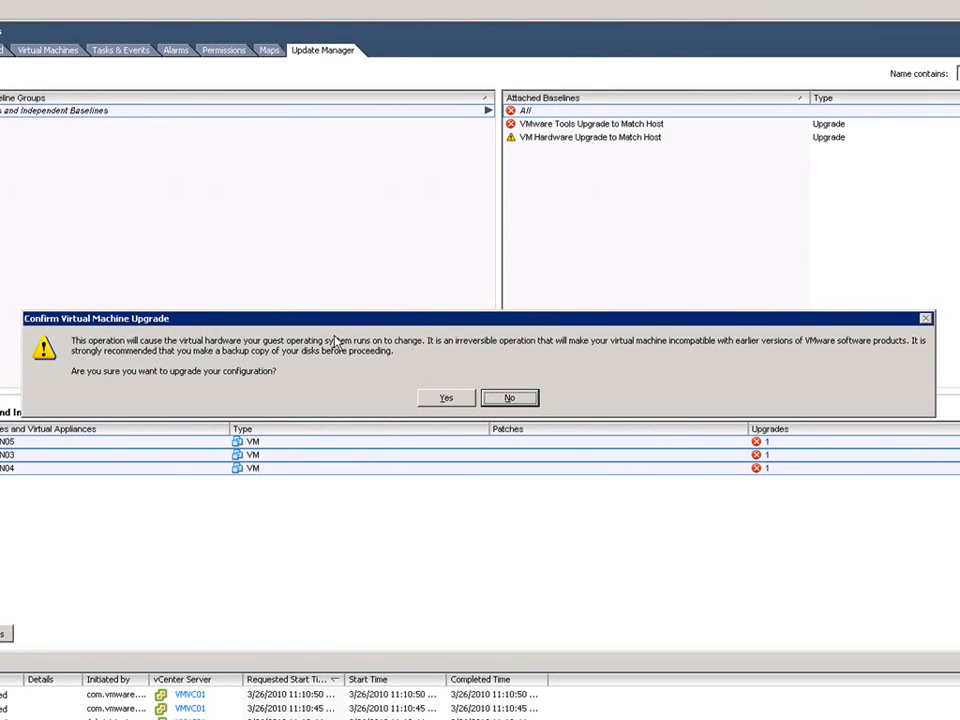
click(445, 399)
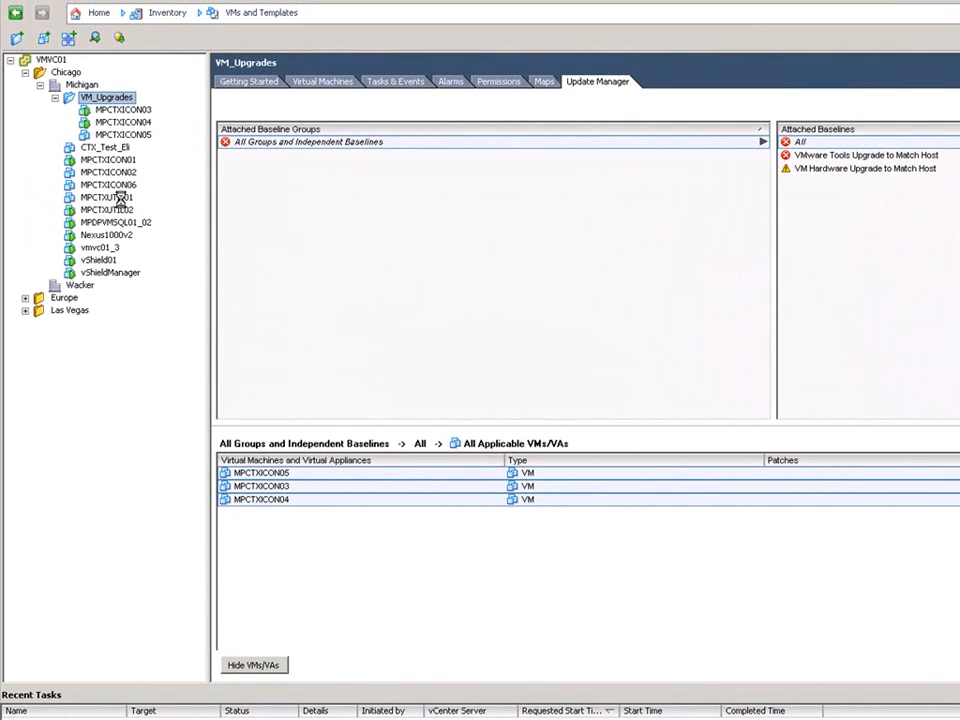
click(118, 197)
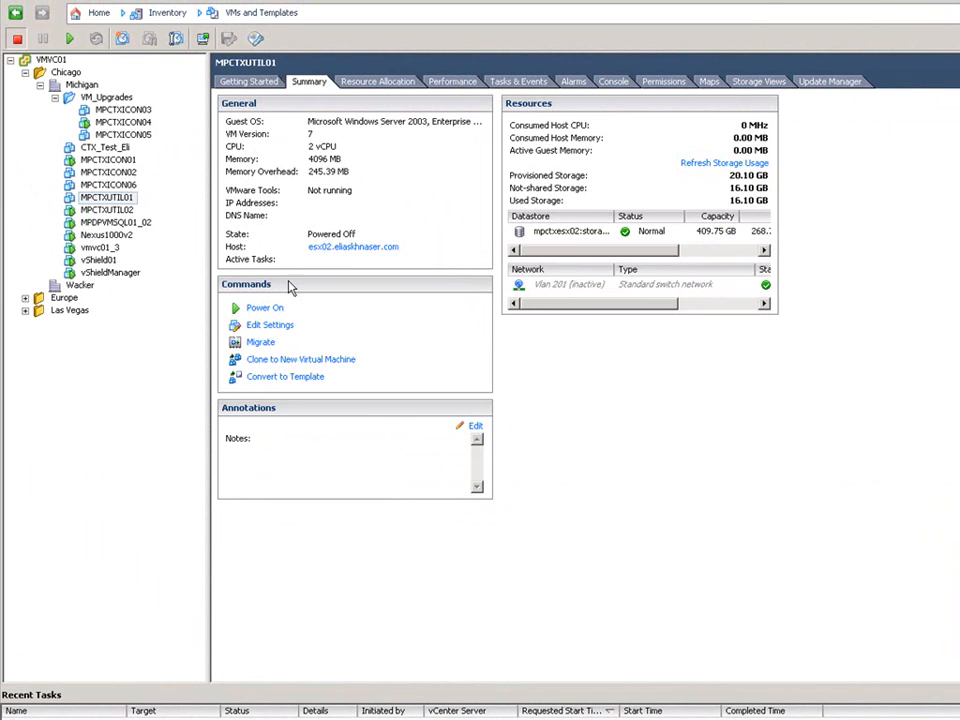
- Power on MPCTXUTIL01 and check the VM_Upgrades folder's update compliance
click(256, 309)
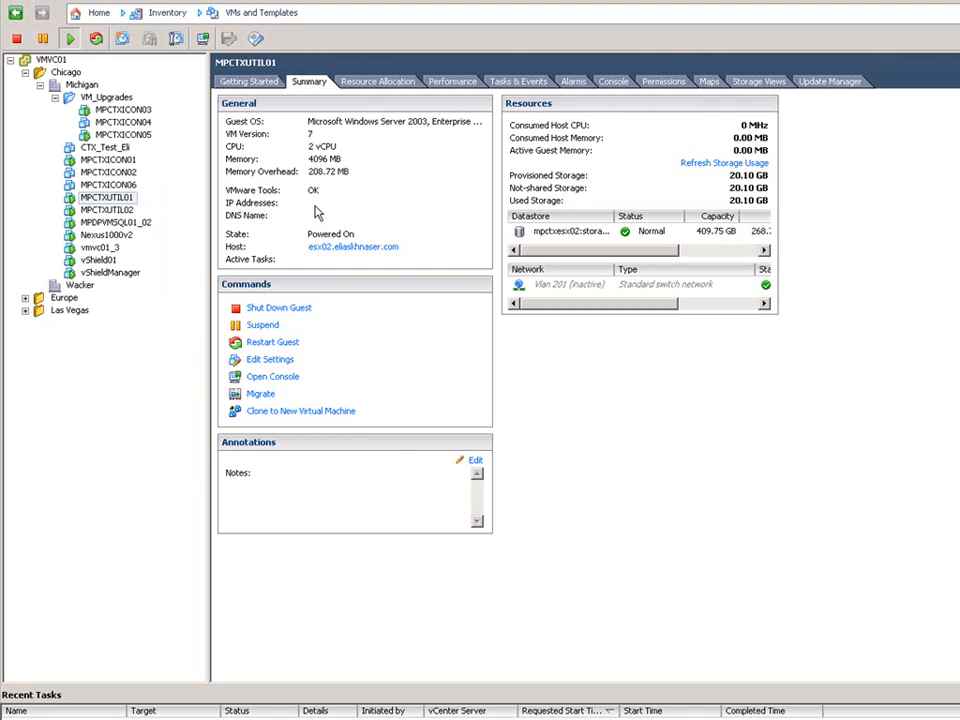
click(107, 97)
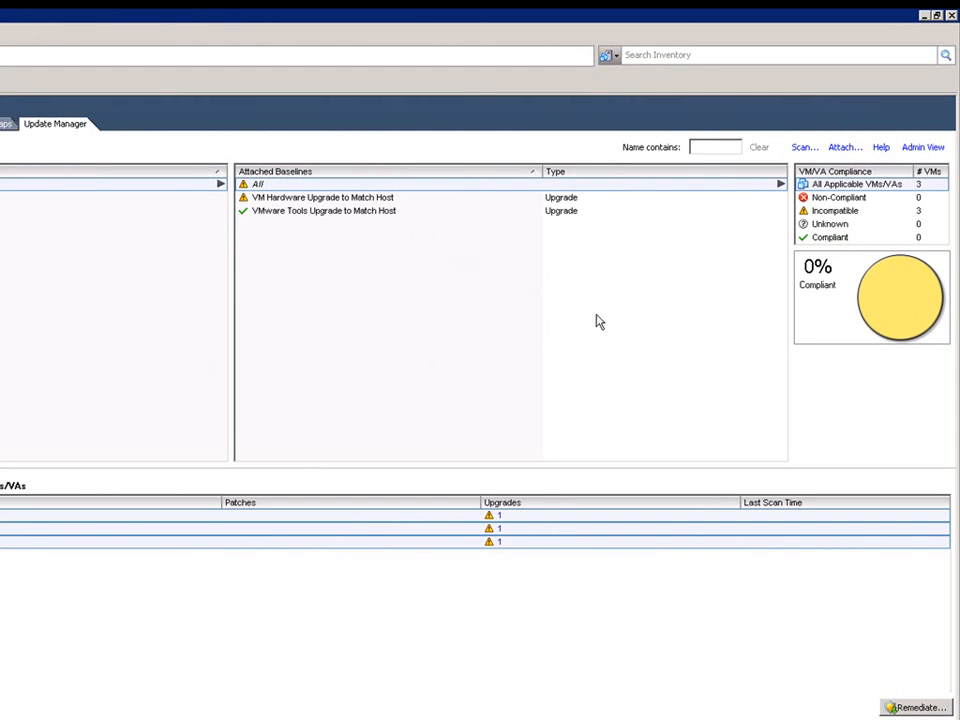
- Remediate the three VMs with VM Hardware Upgrade to Match Host, keeping memory snapshots 18 hours
mouse_move(881, 336)
click(886, 706)
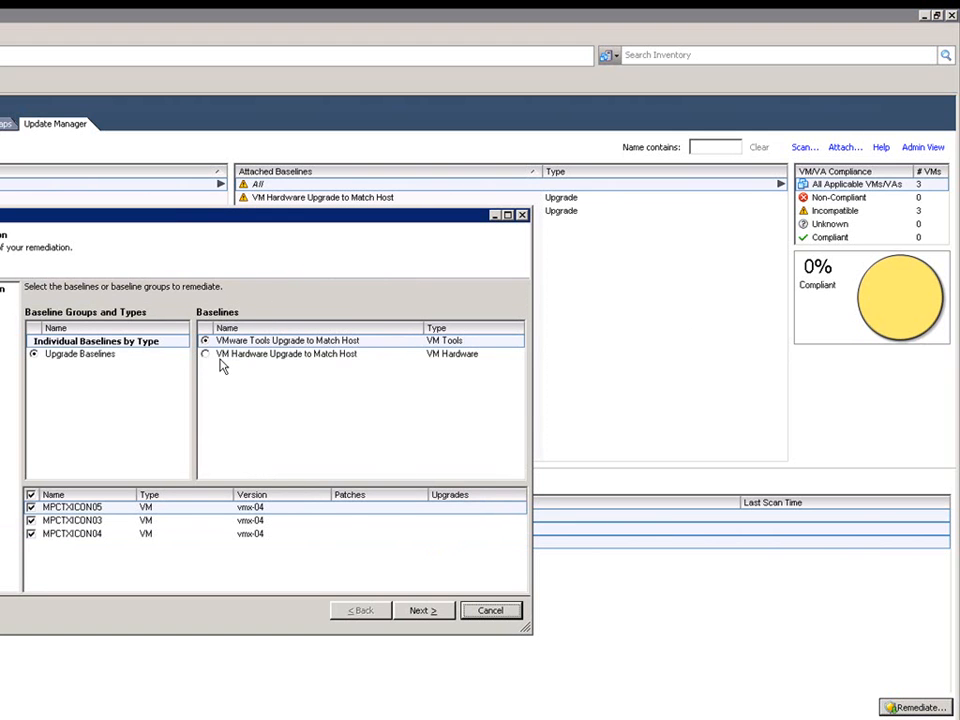
click(205, 355)
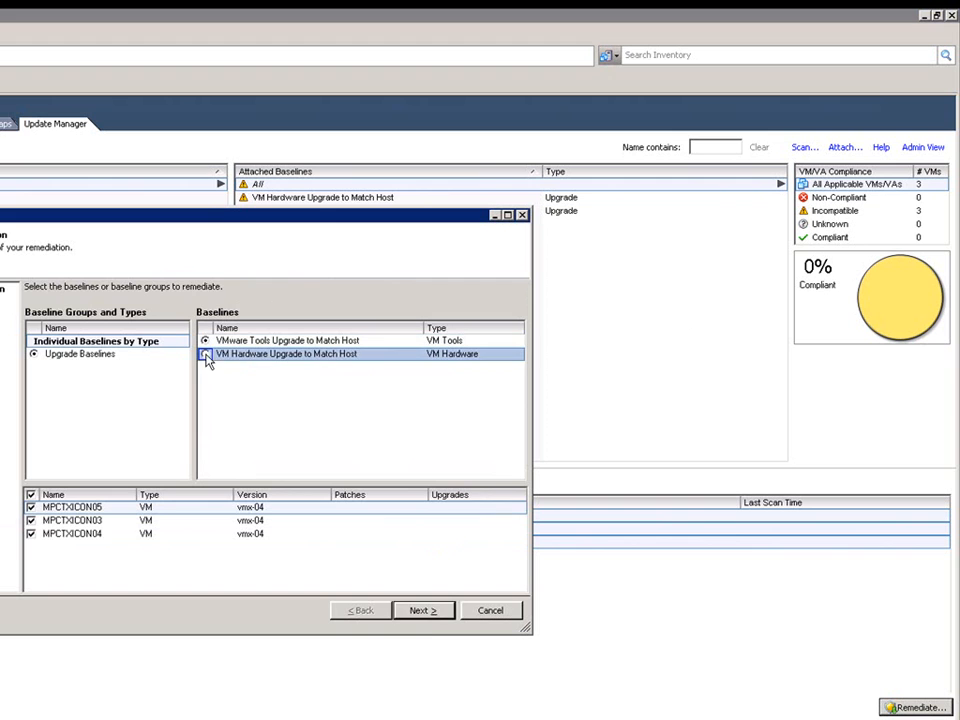
click(424, 611)
click(424, 611)
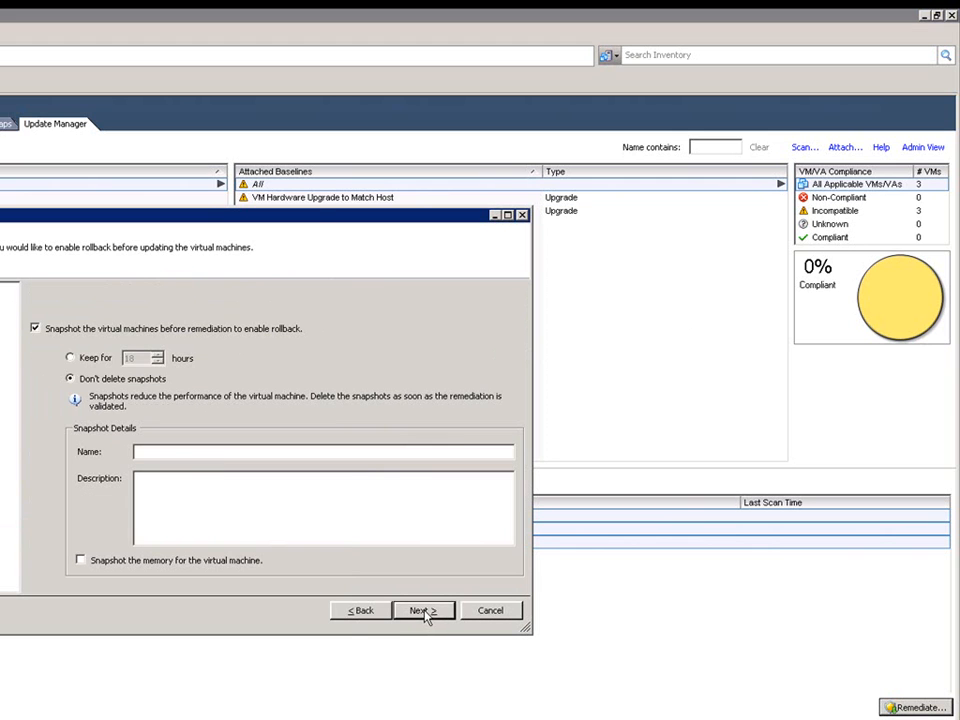
click(70, 358)
click(102, 565)
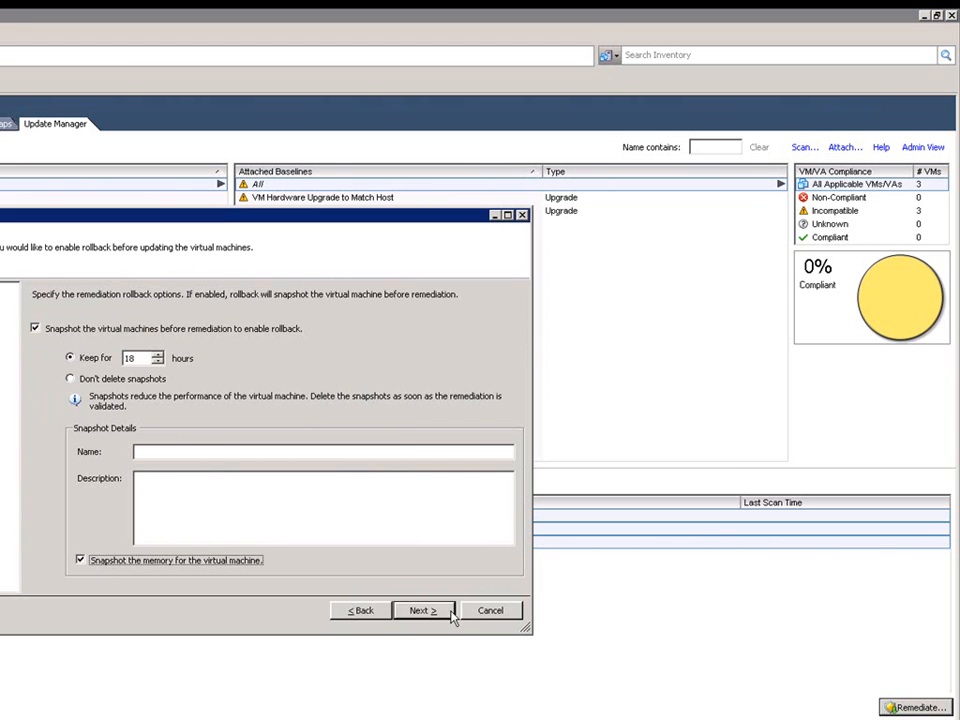
click(418, 611)
click(421, 612)
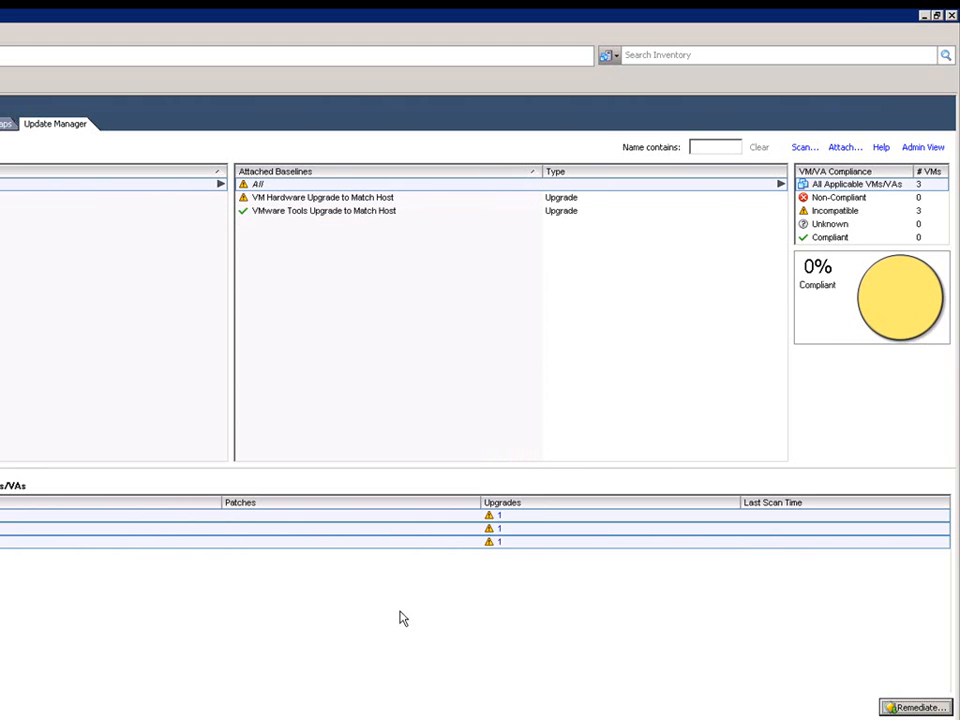